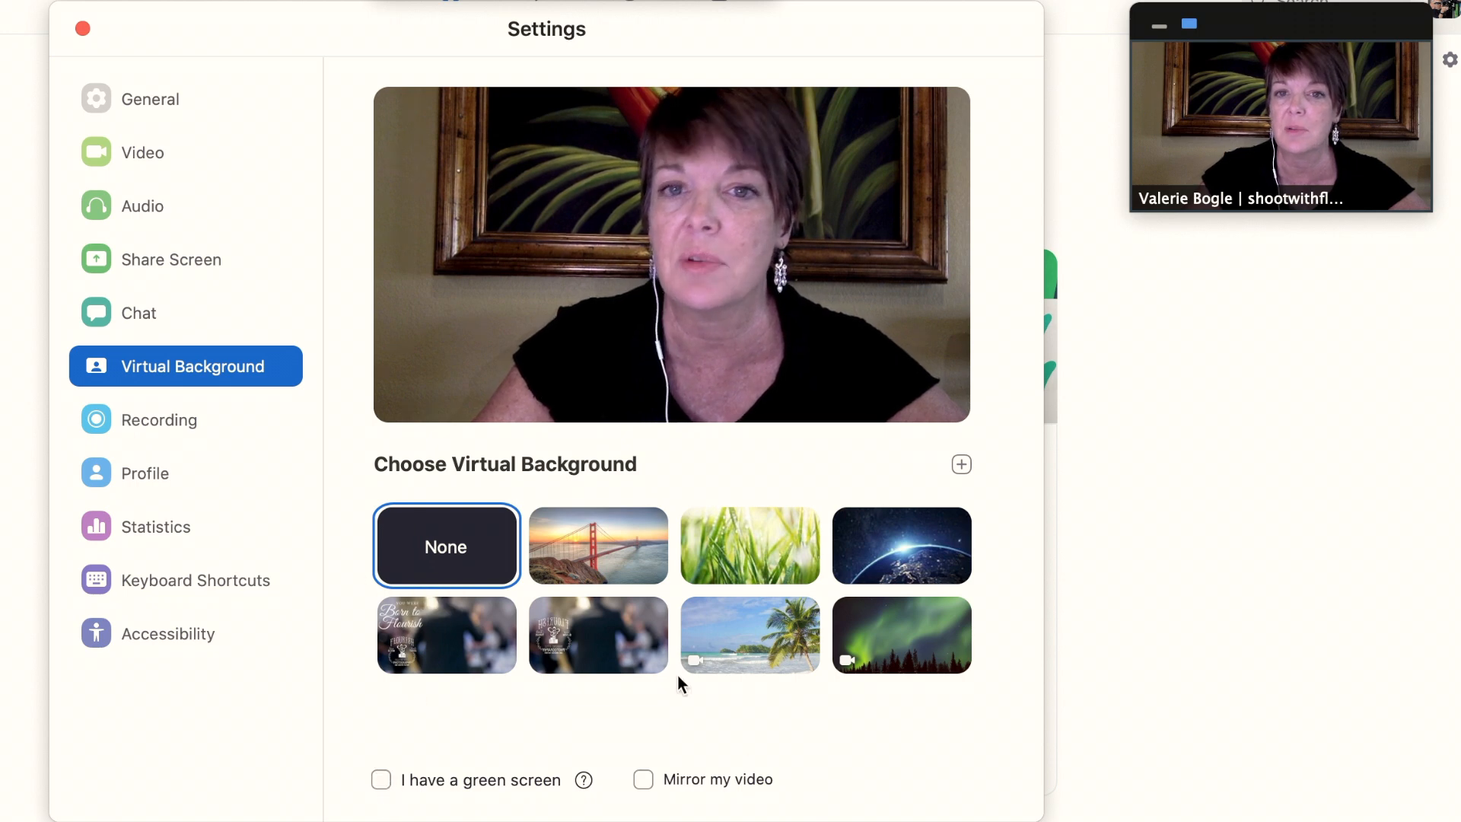
Apply the Golden Gate Bridge virtual background and enlarge the meeting window
left_click(604, 549)
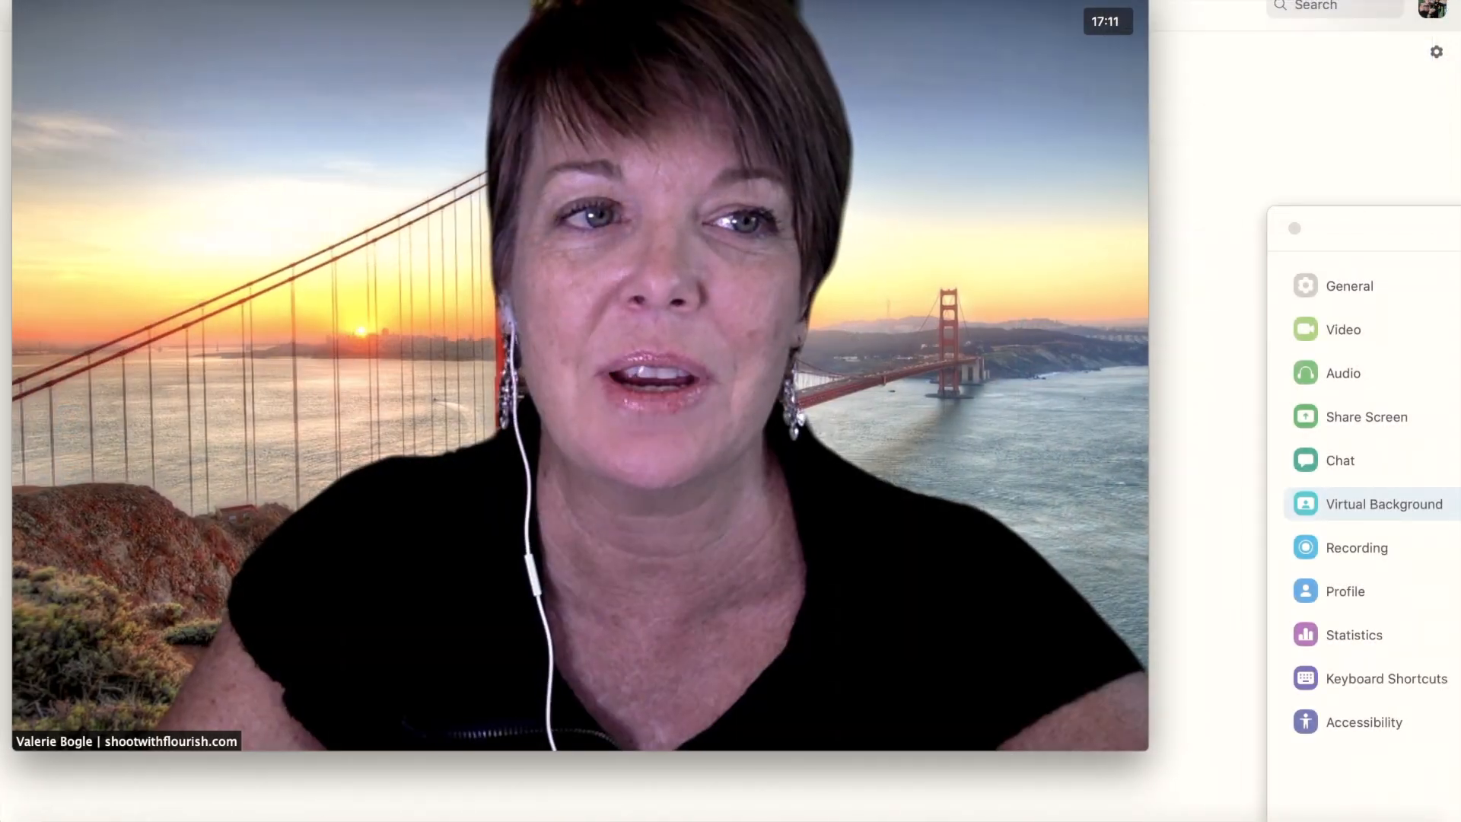
left_click_drag(1141, 746, 1290, 812)
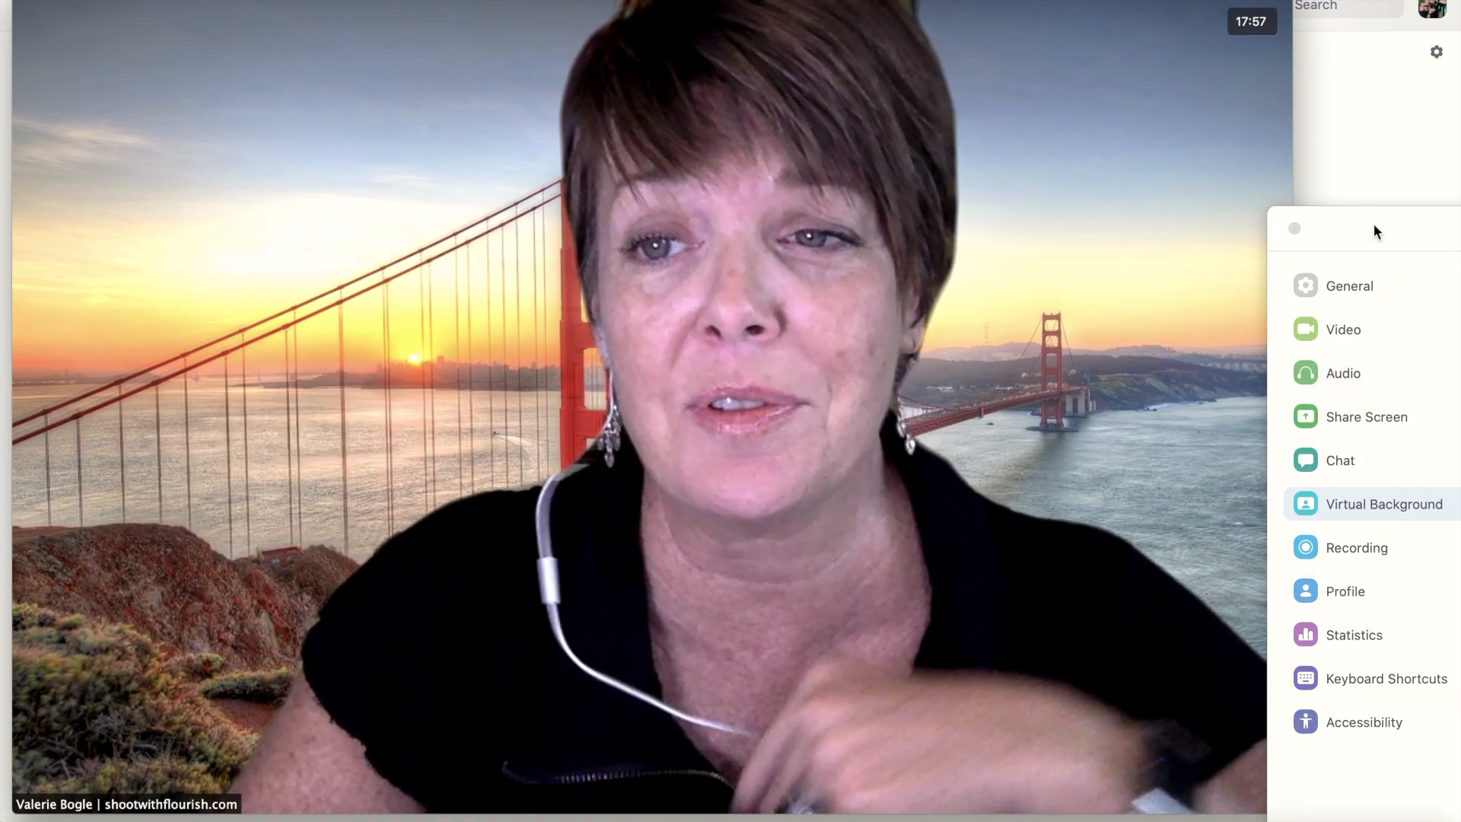
Move the Settings window over the meeting video and start sharing Desktop 1 with the meeting
left_click_drag(1373, 224, 220, 115)
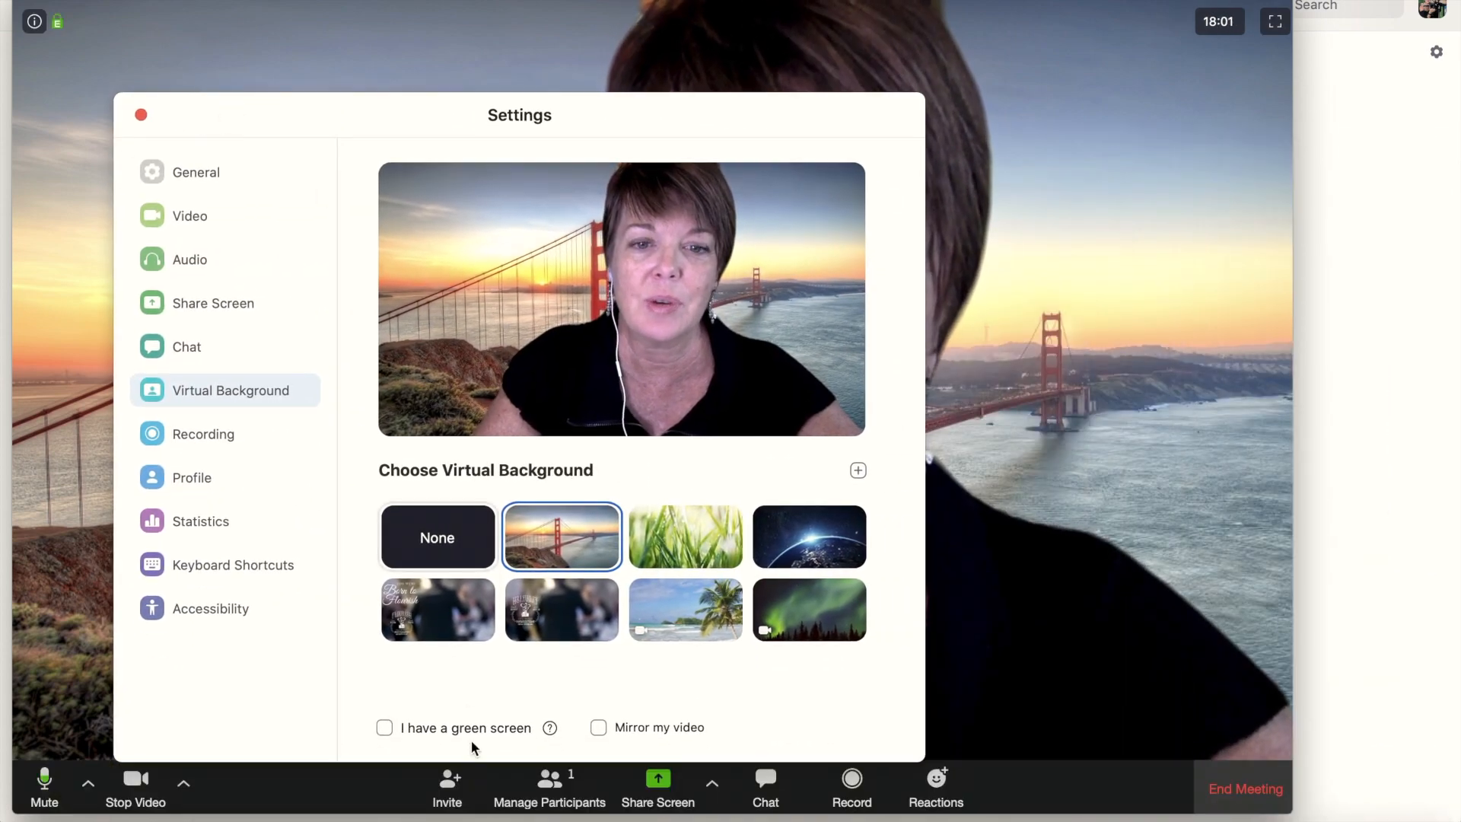
left_click(659, 790)
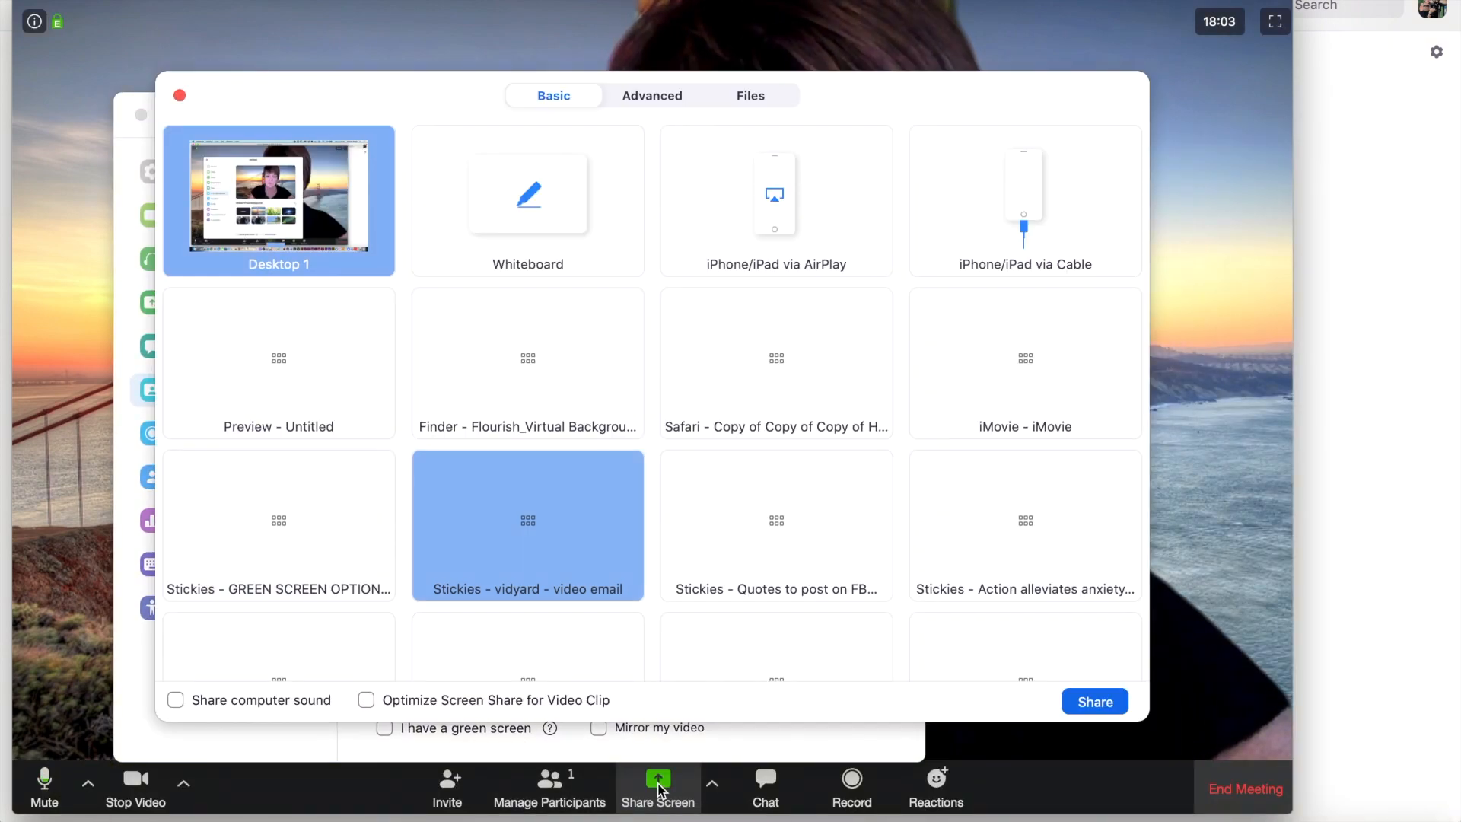
double_click(306, 210)
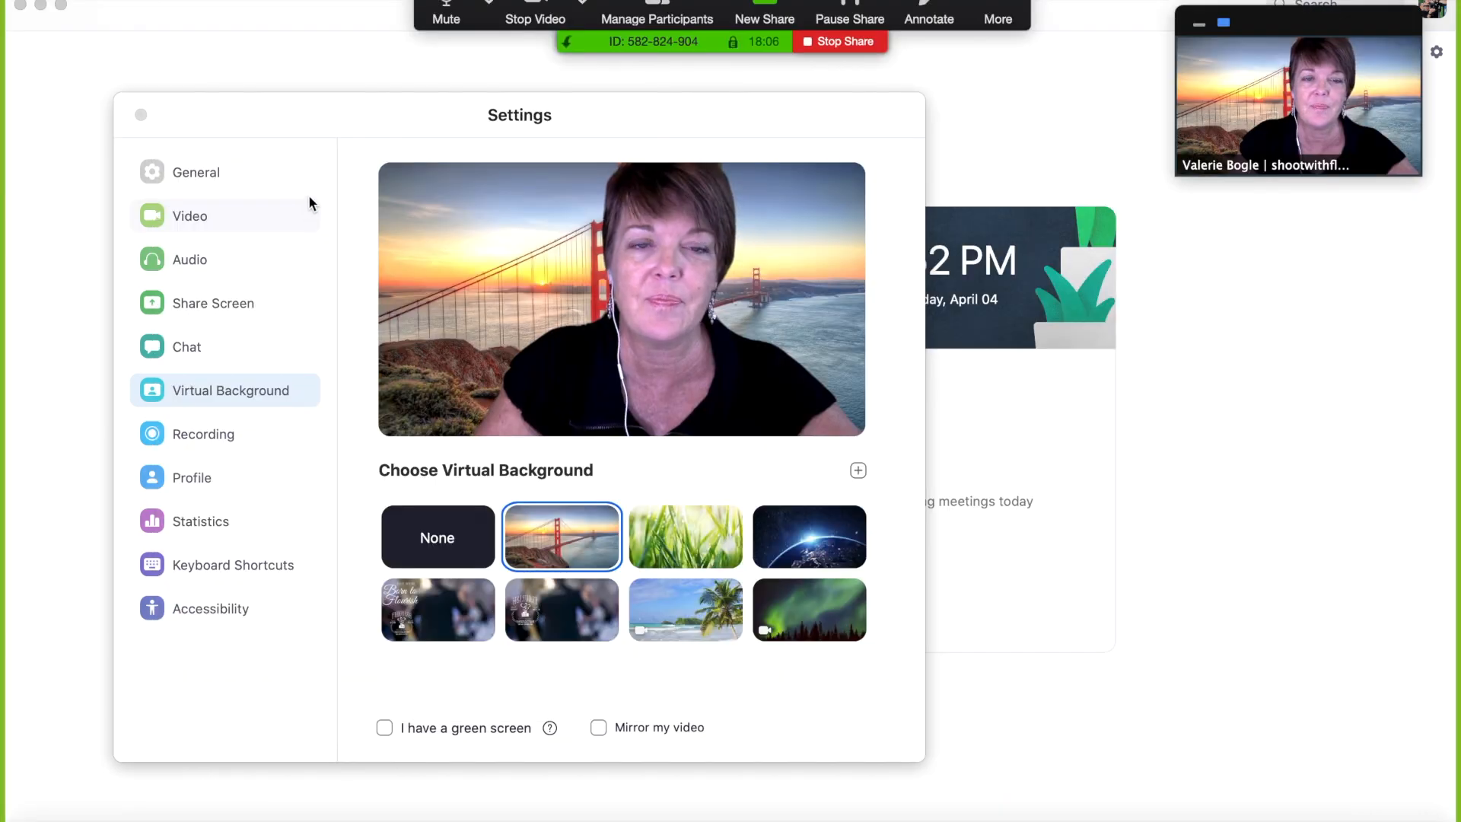
left_click(448, 116)
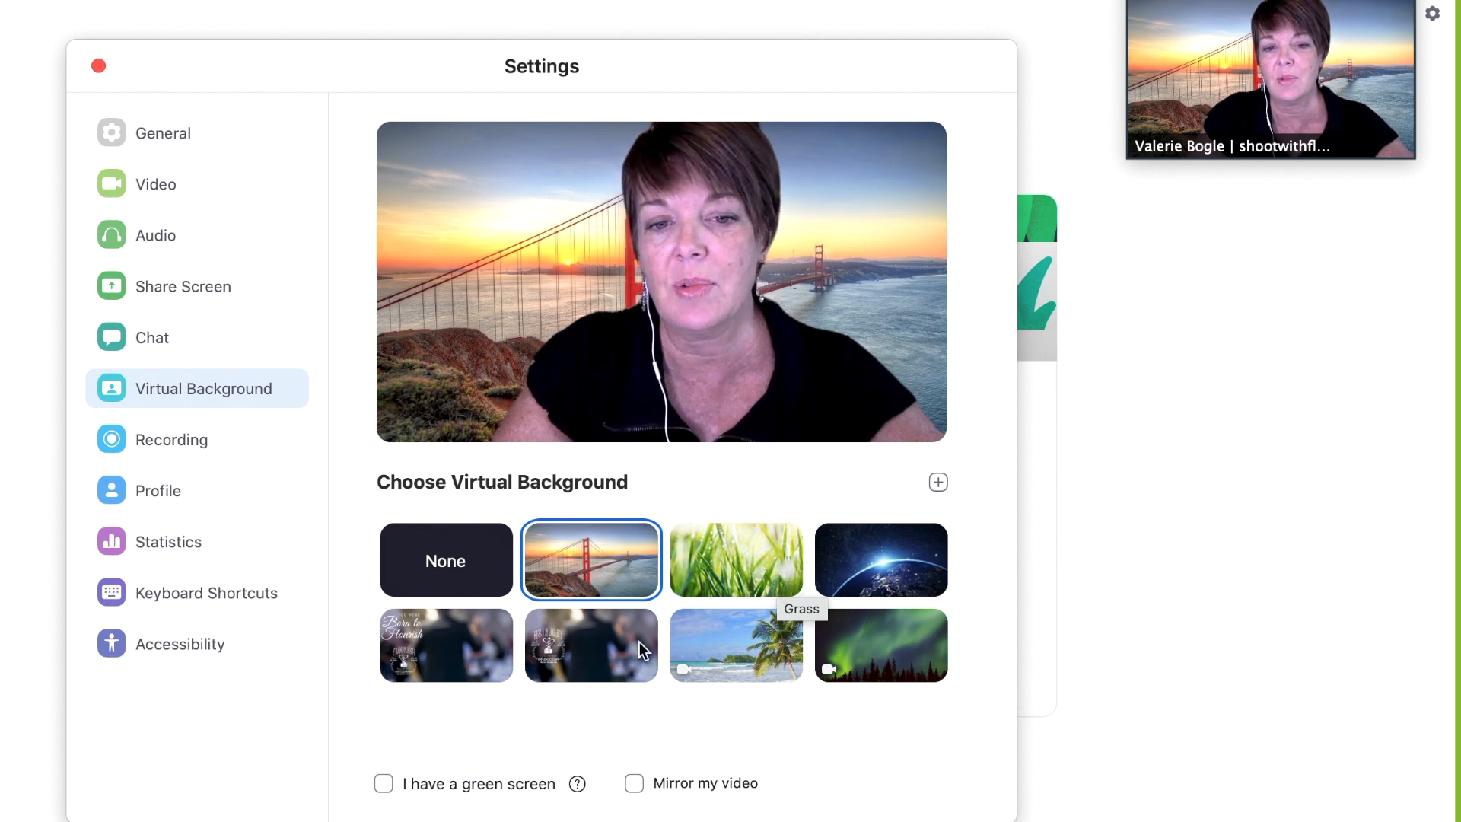
Turn on the green screen option, preview the video with no background, and reapply the Golden Gate Bridge background
left_click(386, 785)
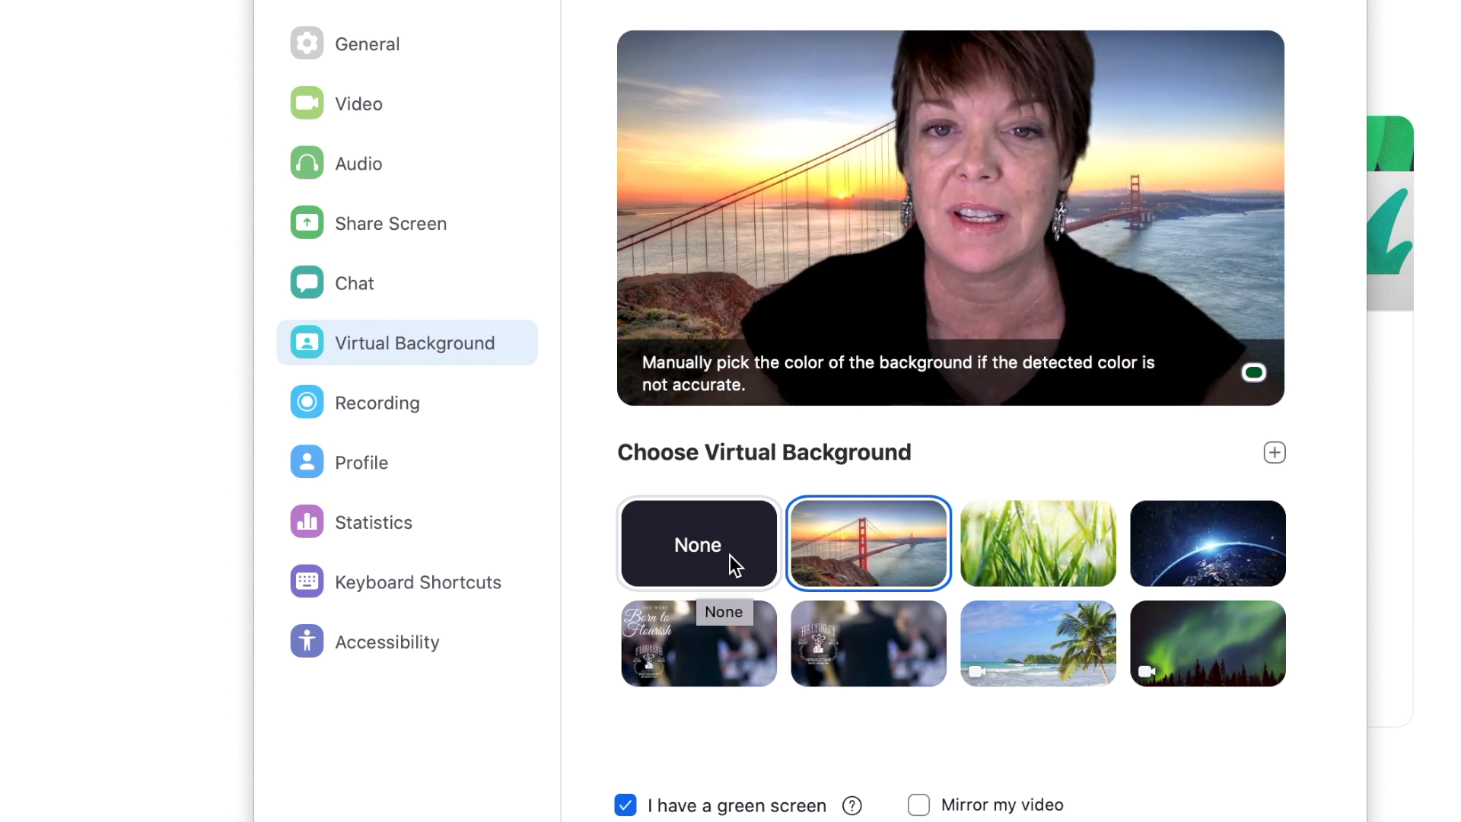
left_click(729, 555)
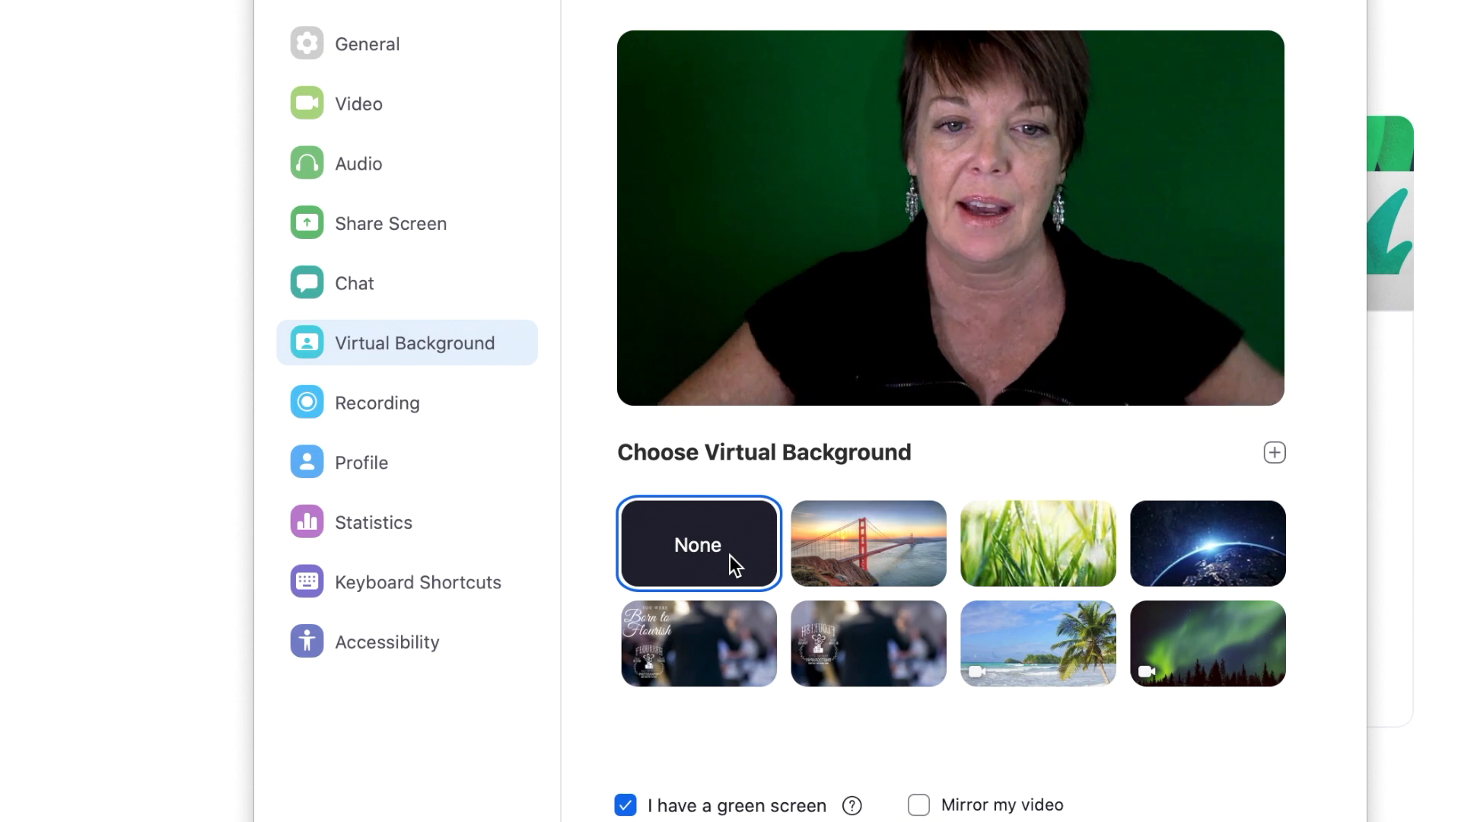
left_click(865, 549)
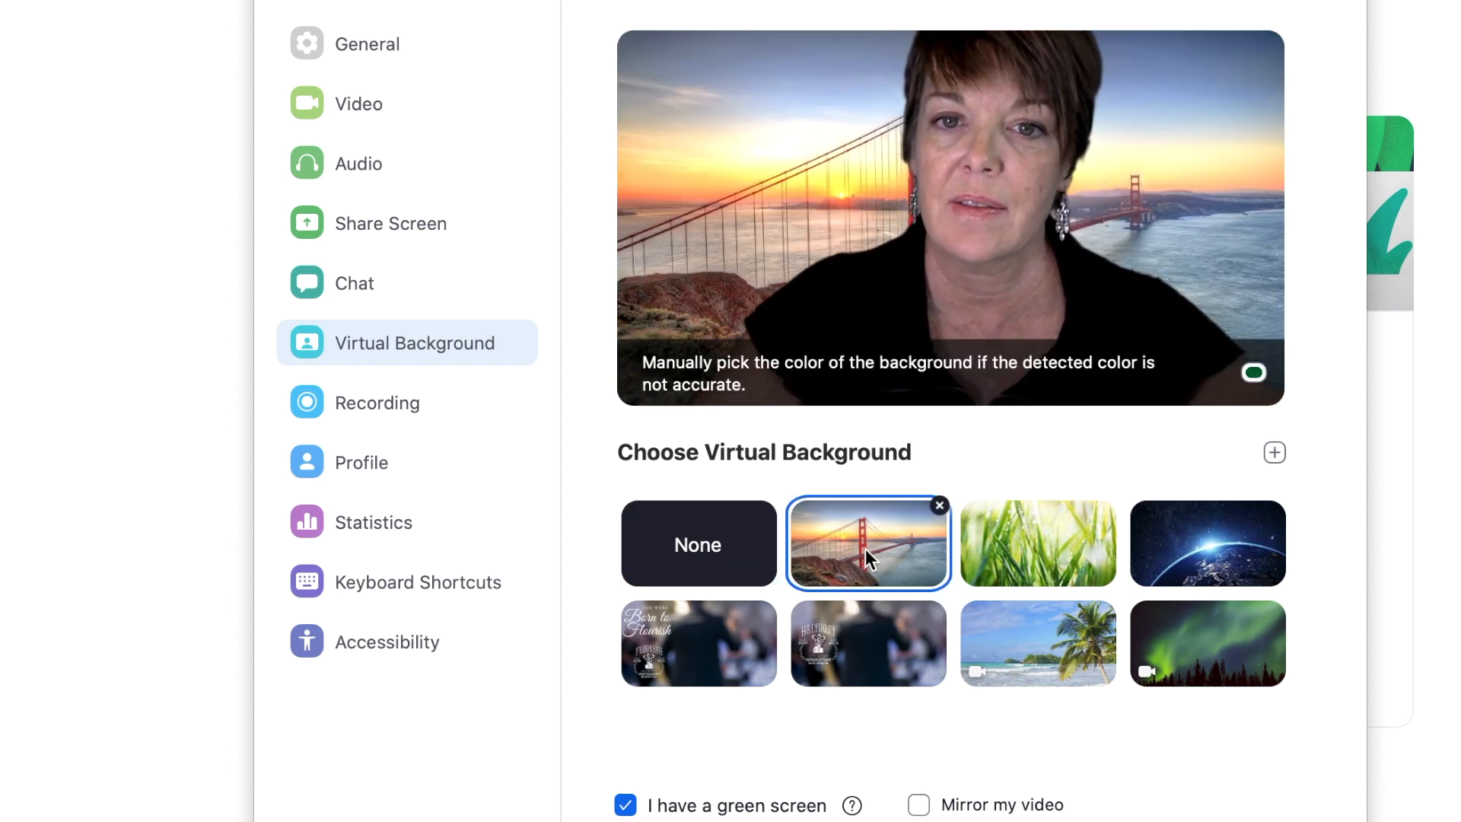
Manually pick the replaced background color, trying the black shirt first and finishing with the green screen behind the speaker
mouse_move(1257, 367)
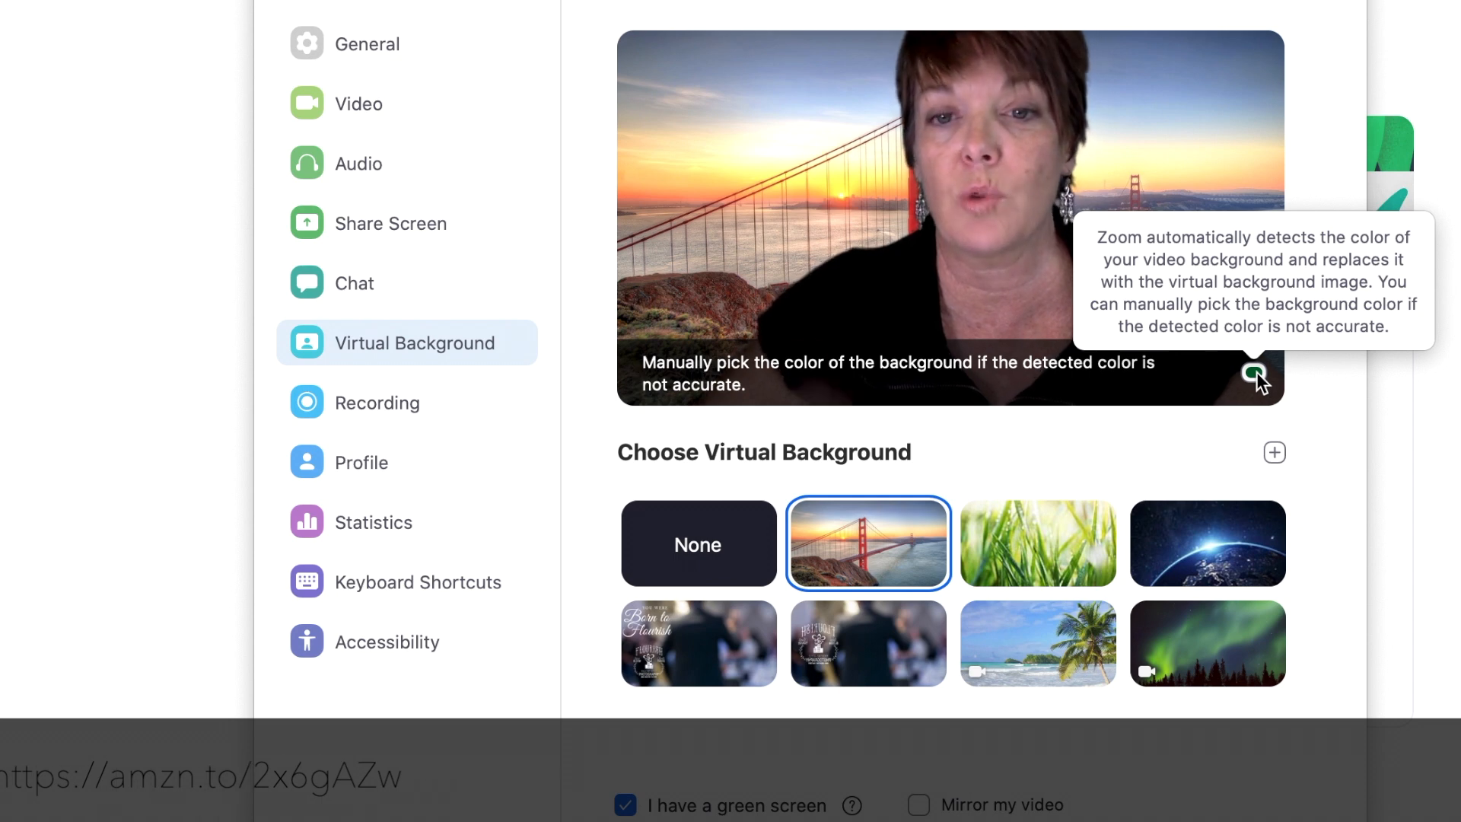
left_click(1254, 372)
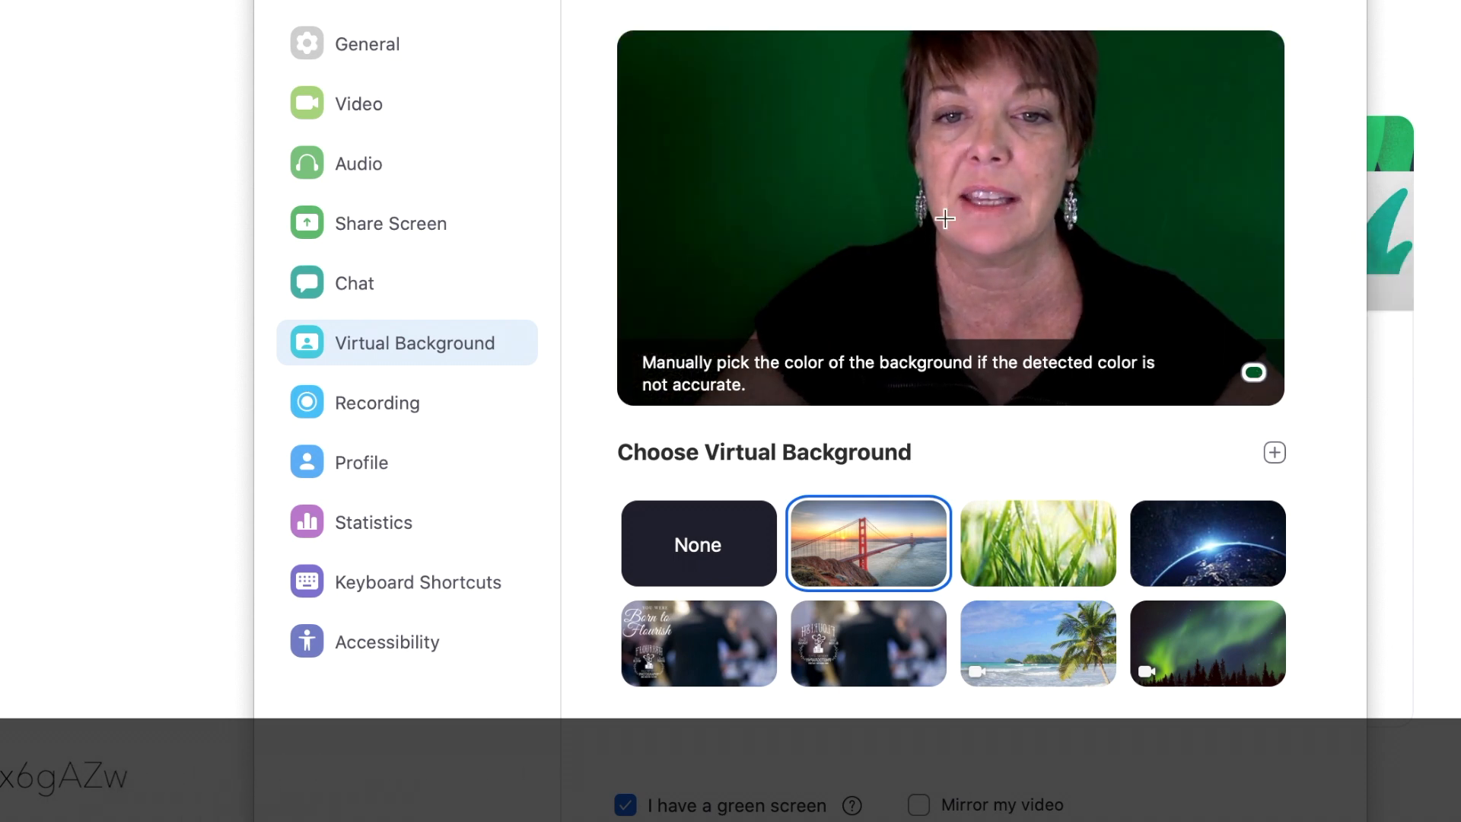
left_click(873, 274)
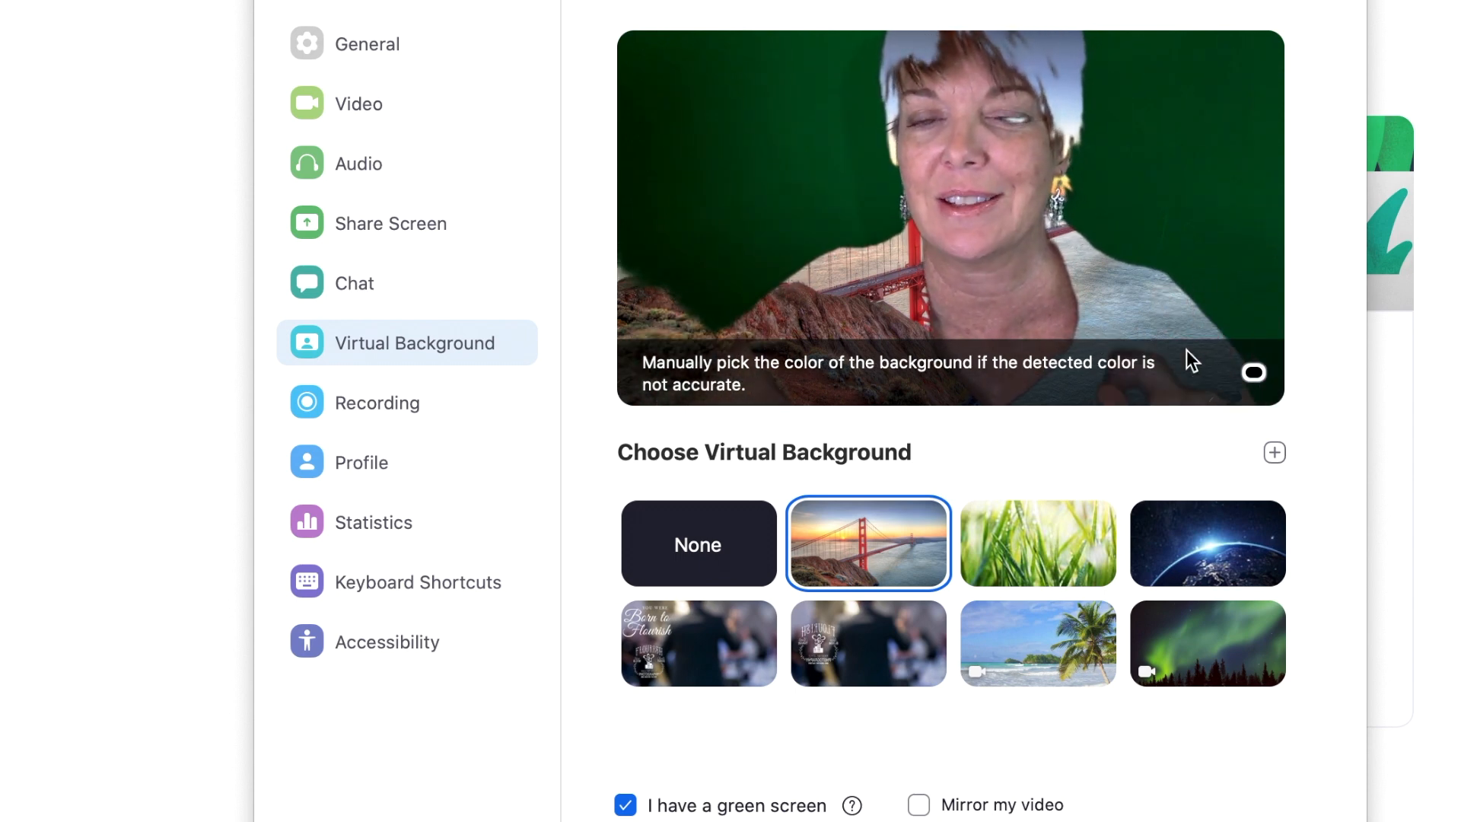
left_click(1254, 372)
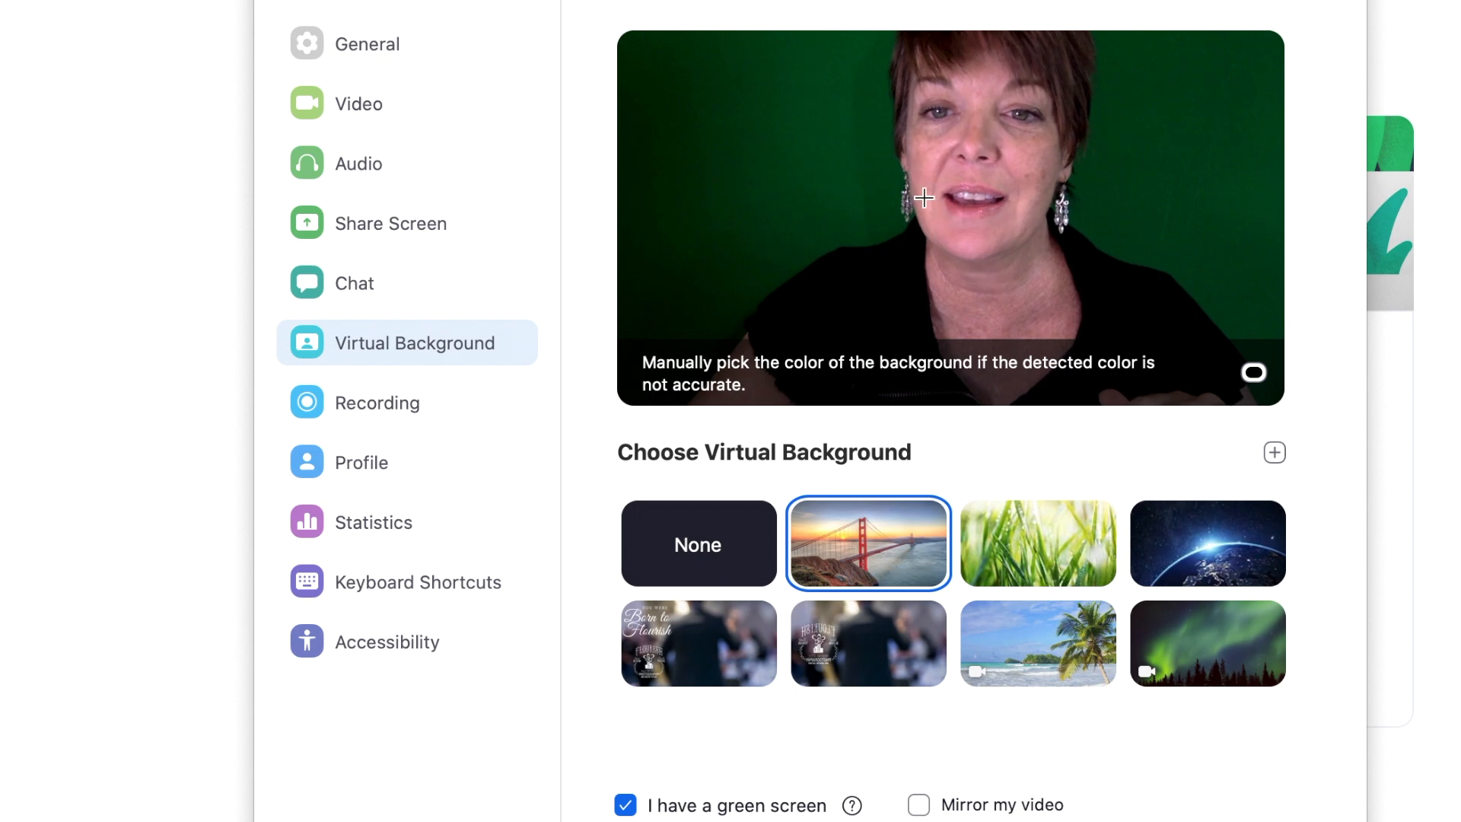
left_click(1170, 143)
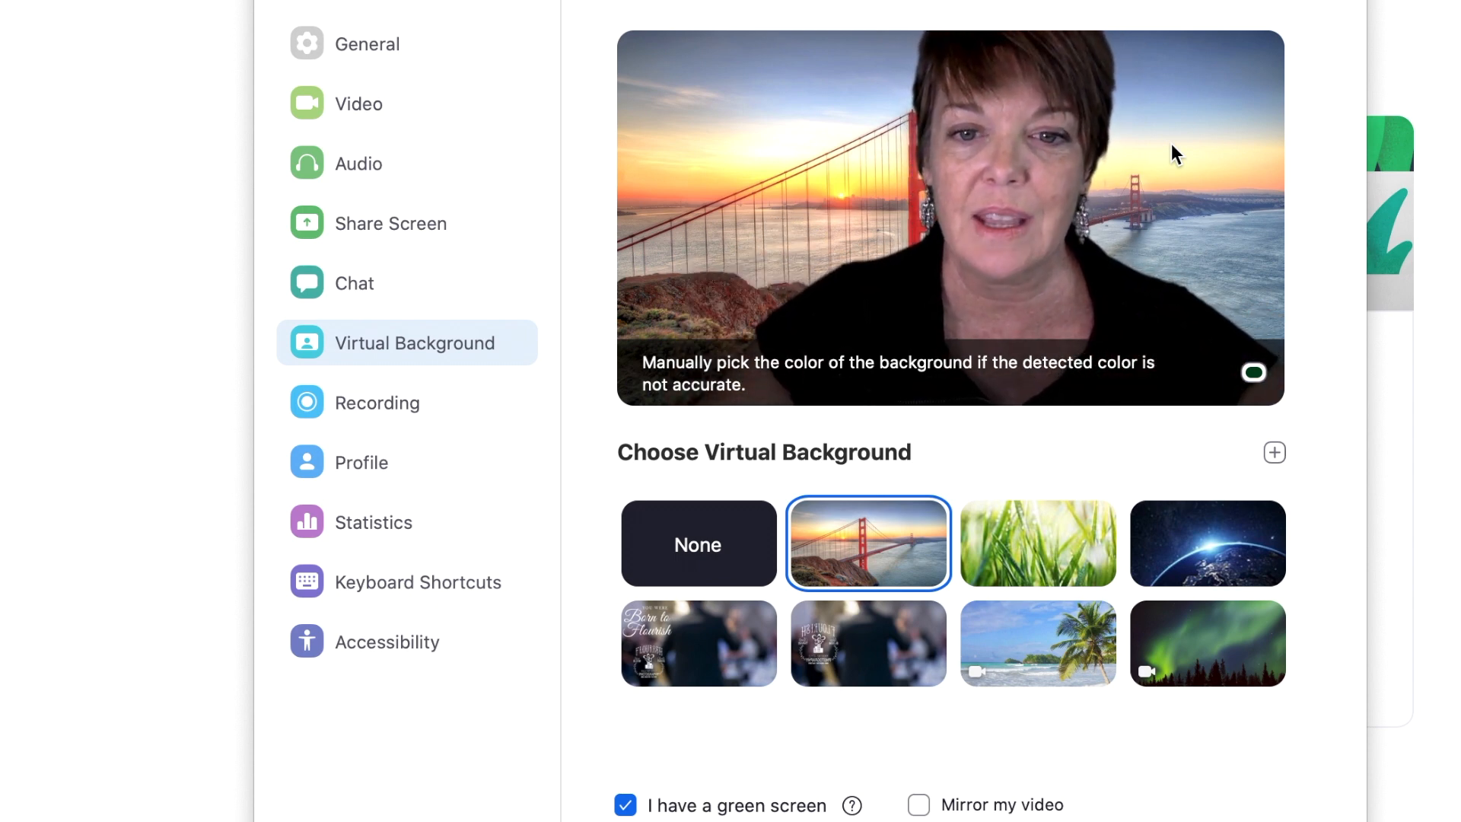
Try the Grass virtual background and switch to the Earth-from-space image
left_click(1024, 555)
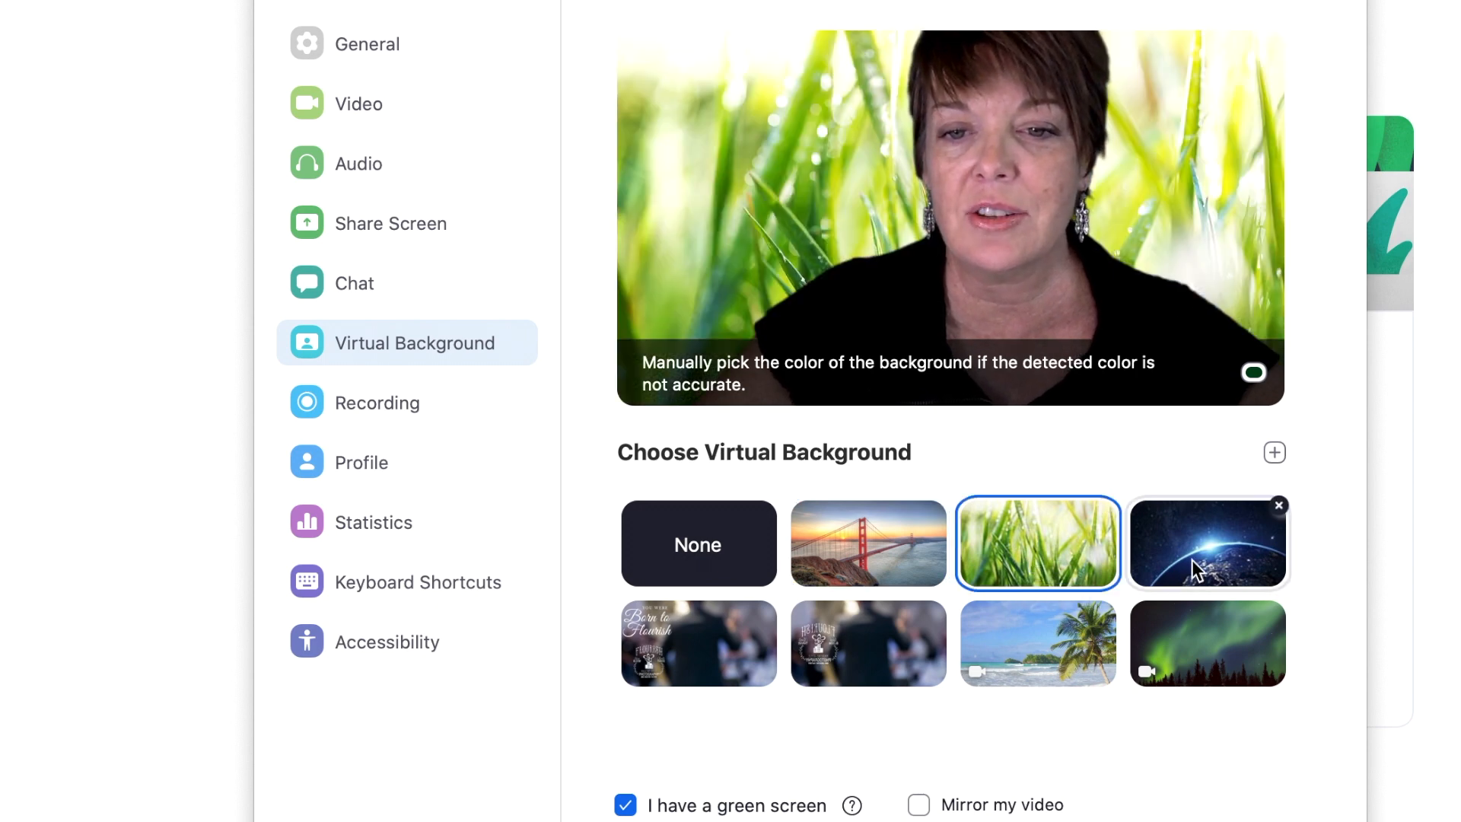
left_click(1207, 561)
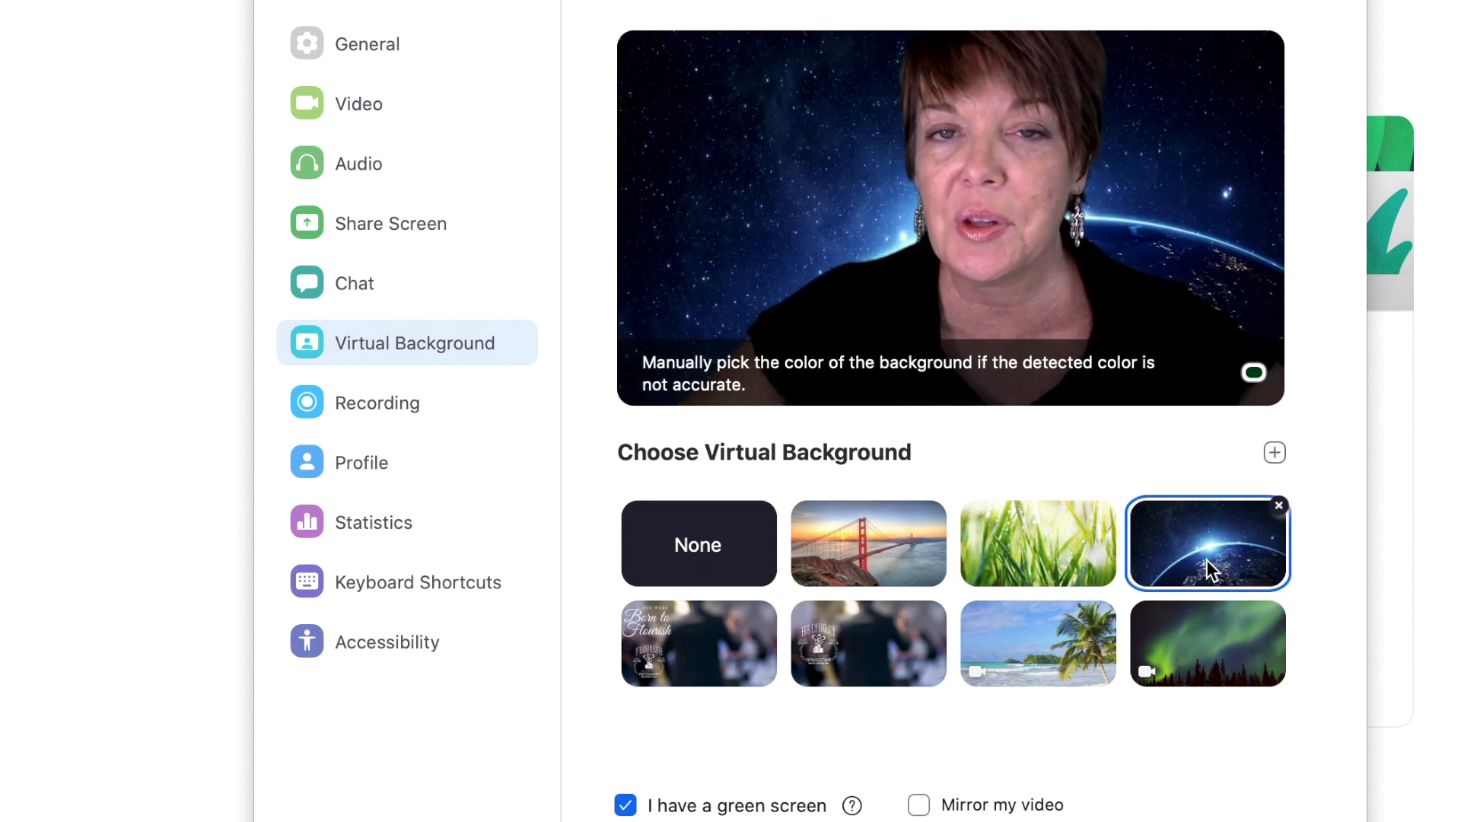
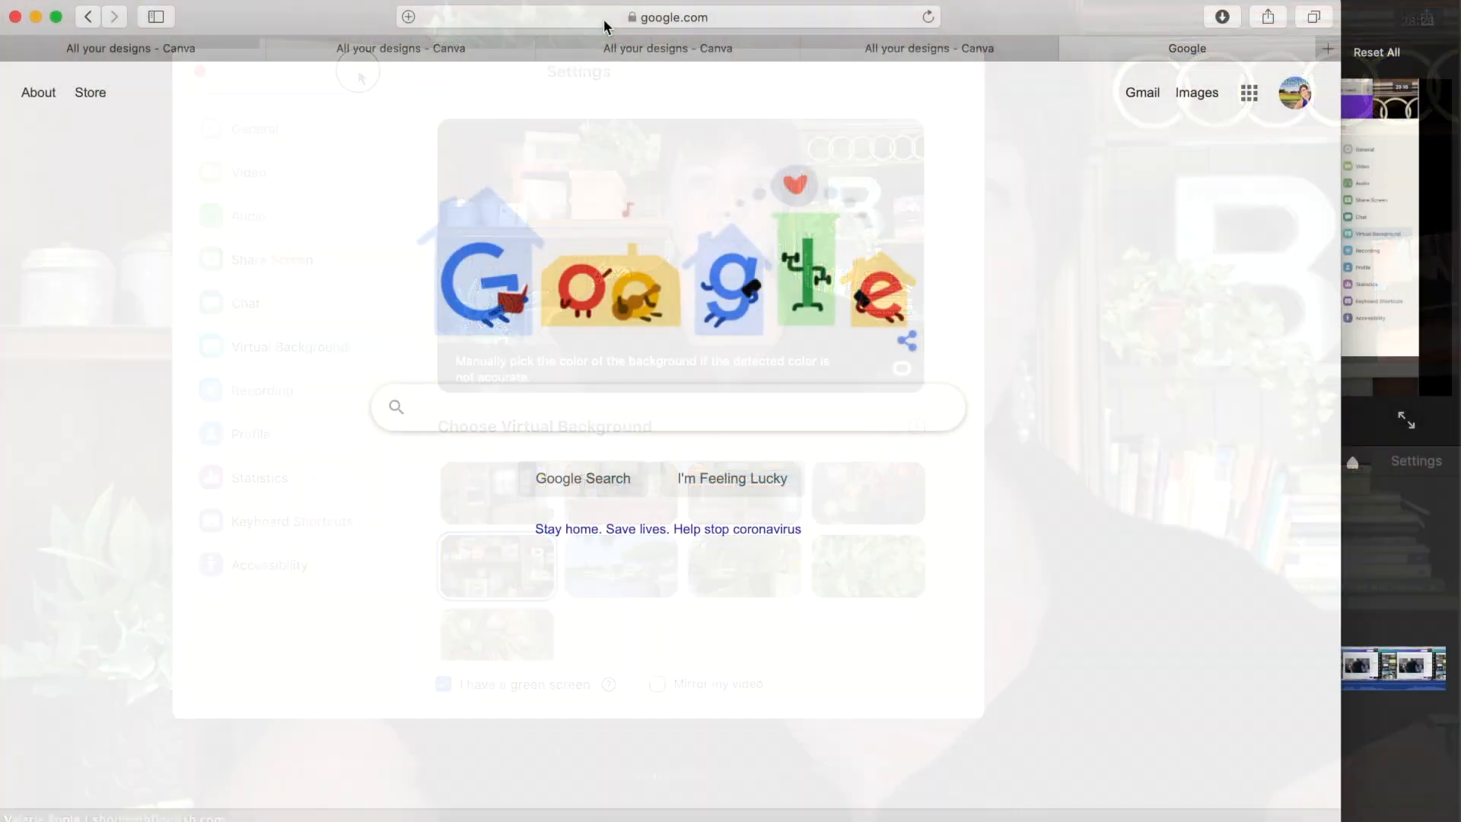
Switch to Safari and open the canva.com home page
key("super+l")
type("can")
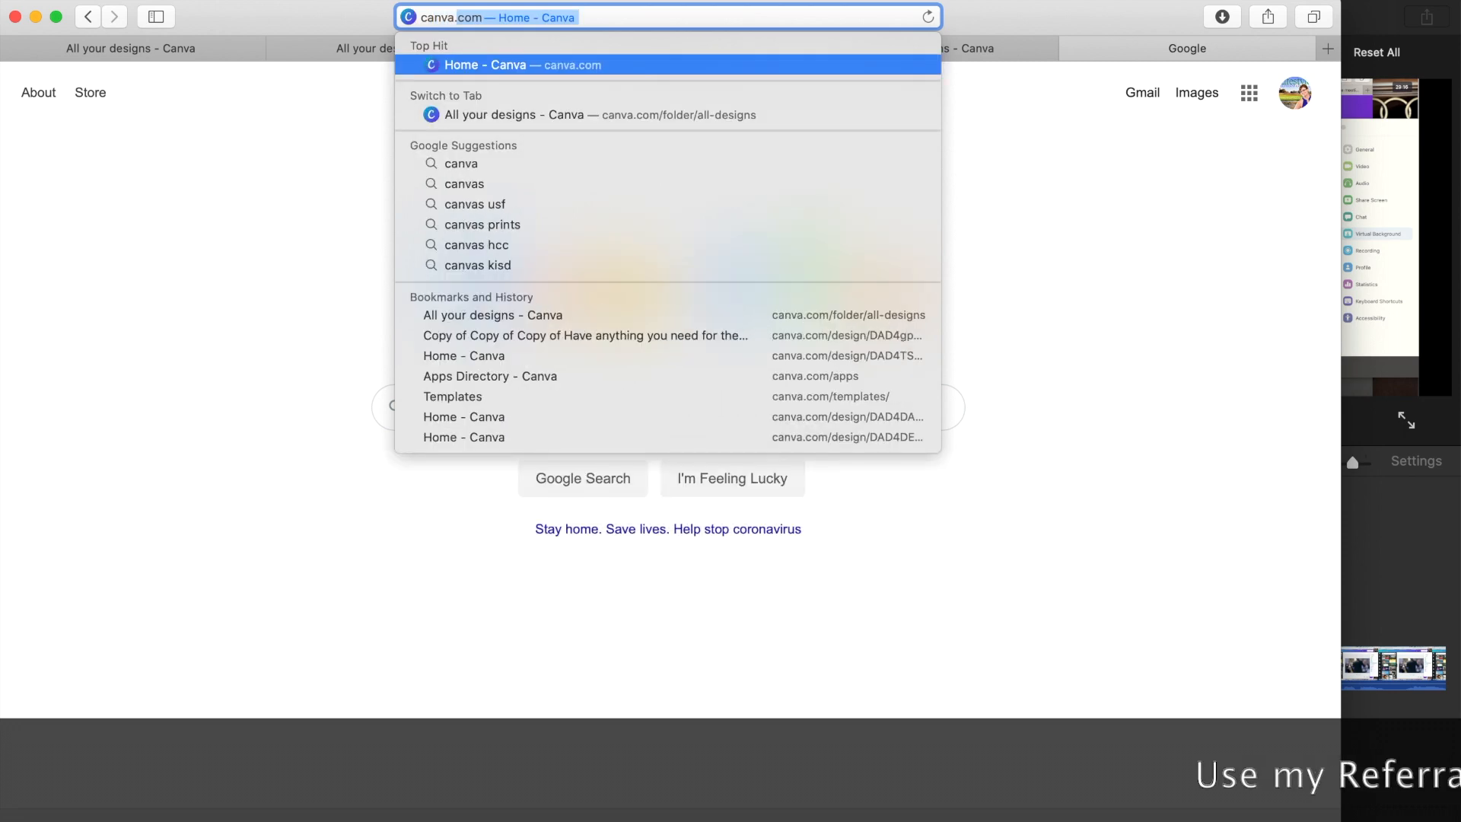
type("va")
key("Return")
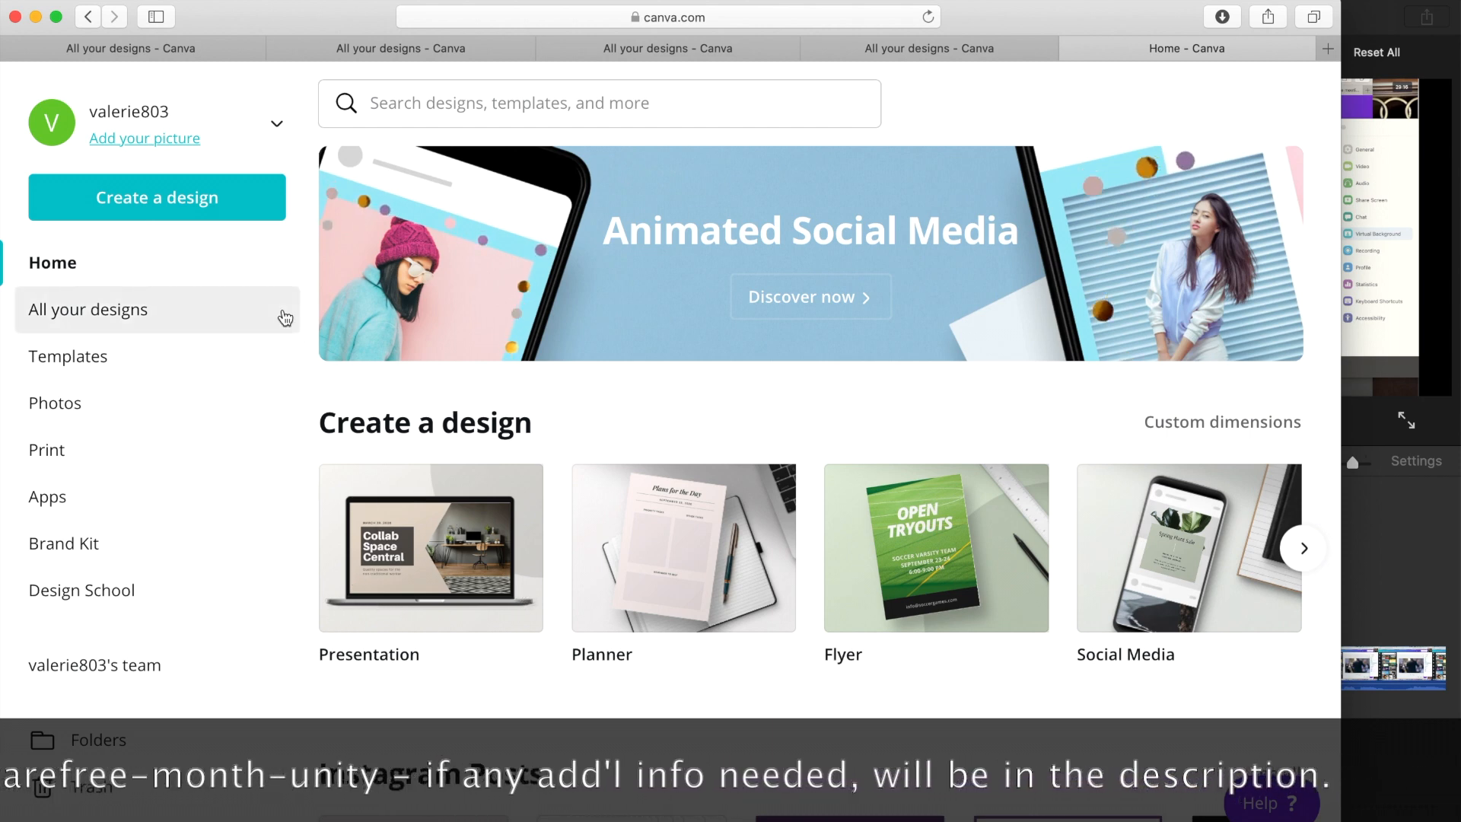
Look through the available design types and create a new blank Presentation design
left_click(213, 202)
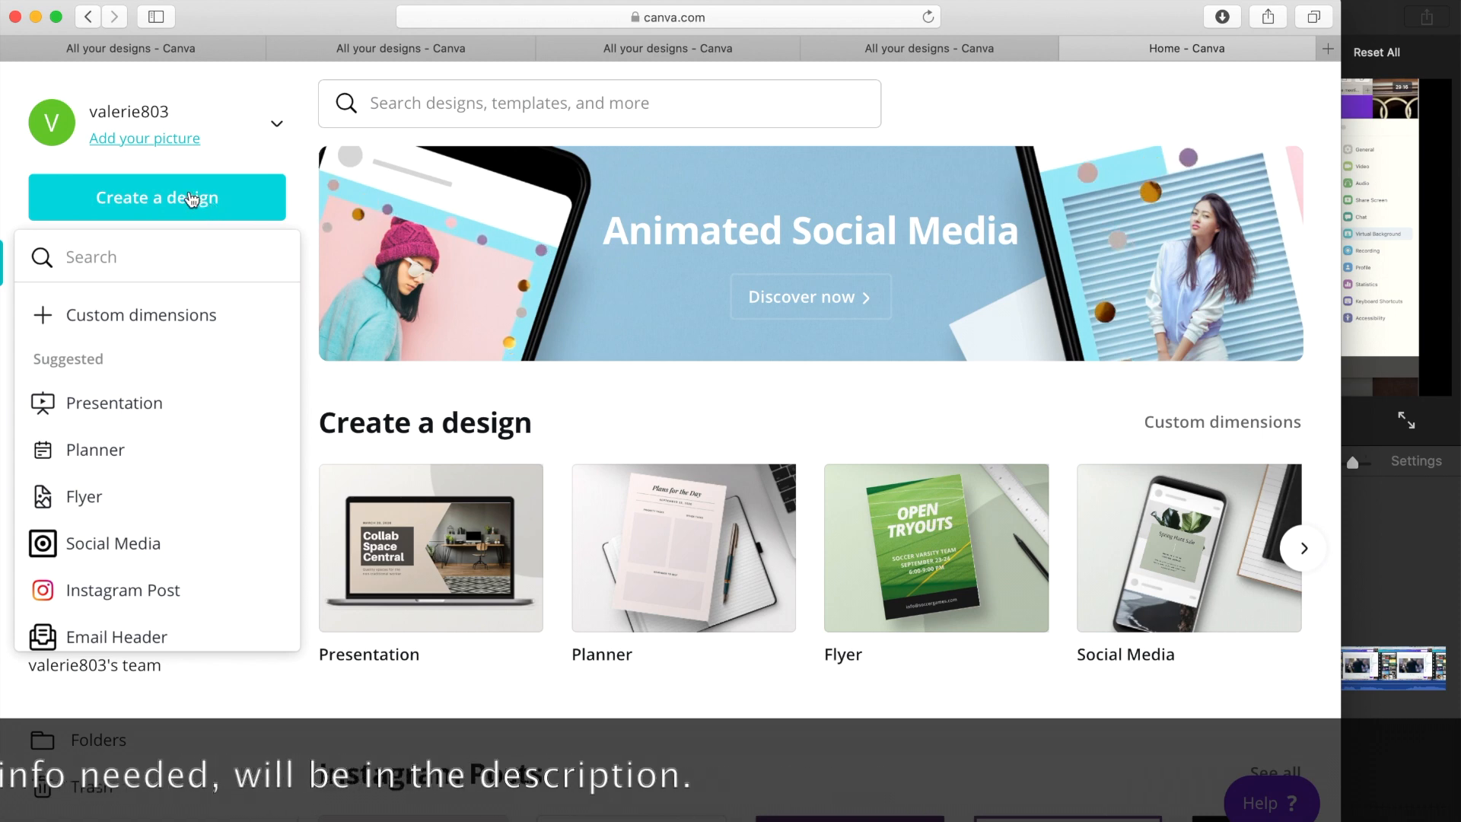
scroll(174, 450, "down", 5)
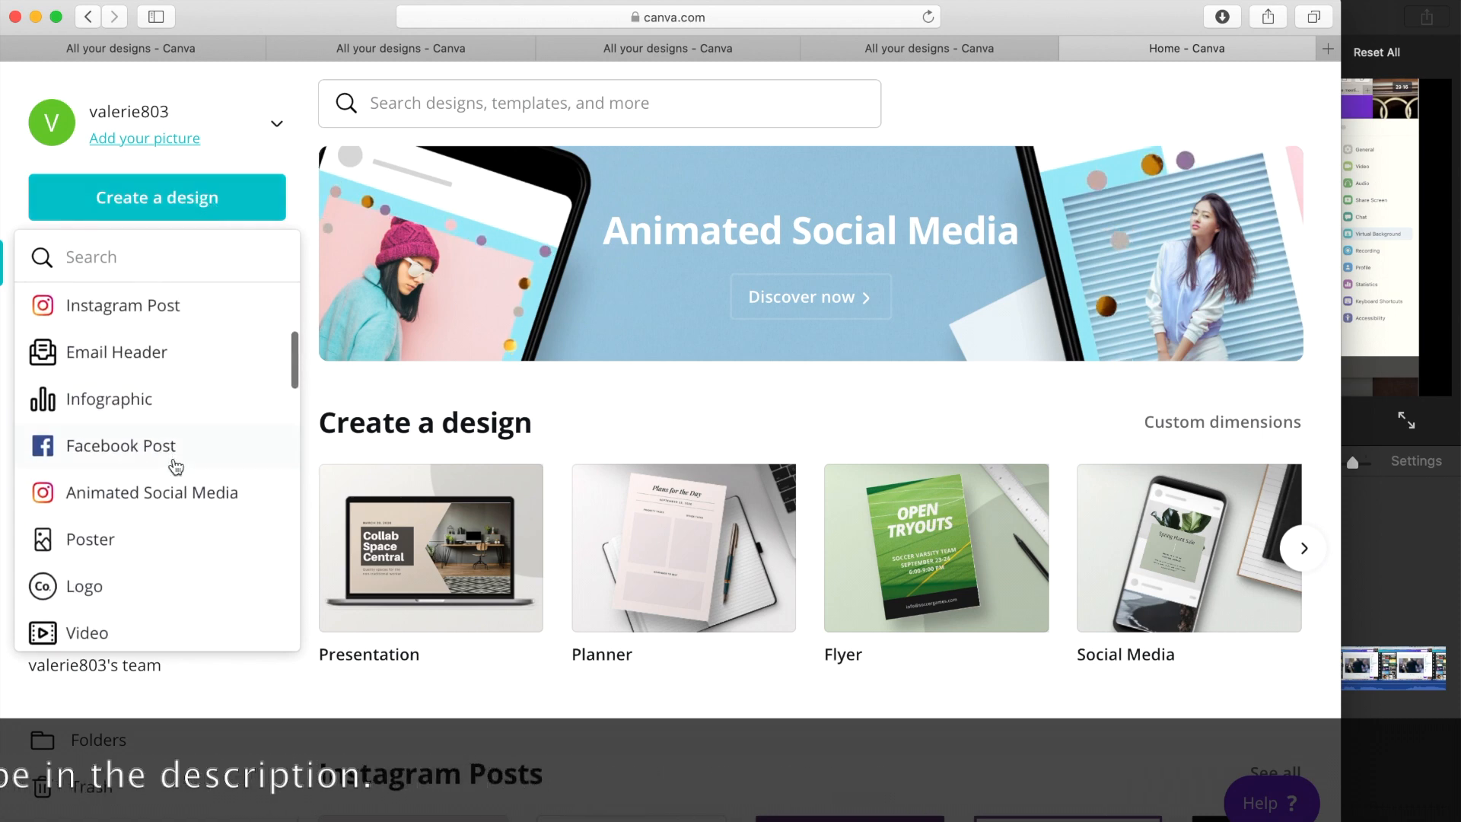
scroll(176, 468, "down", 8)
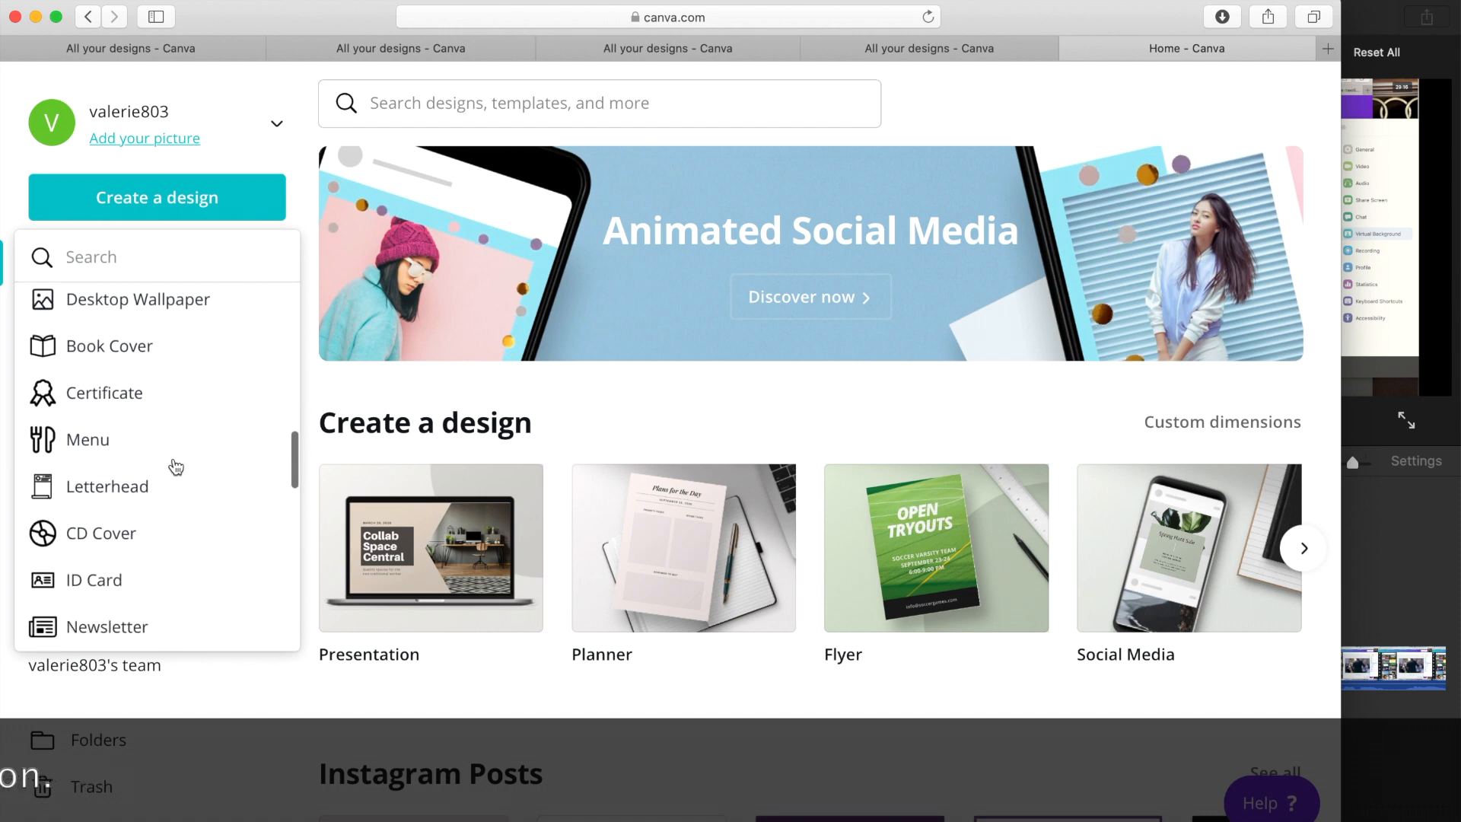
scroll(175, 467, "down", 8)
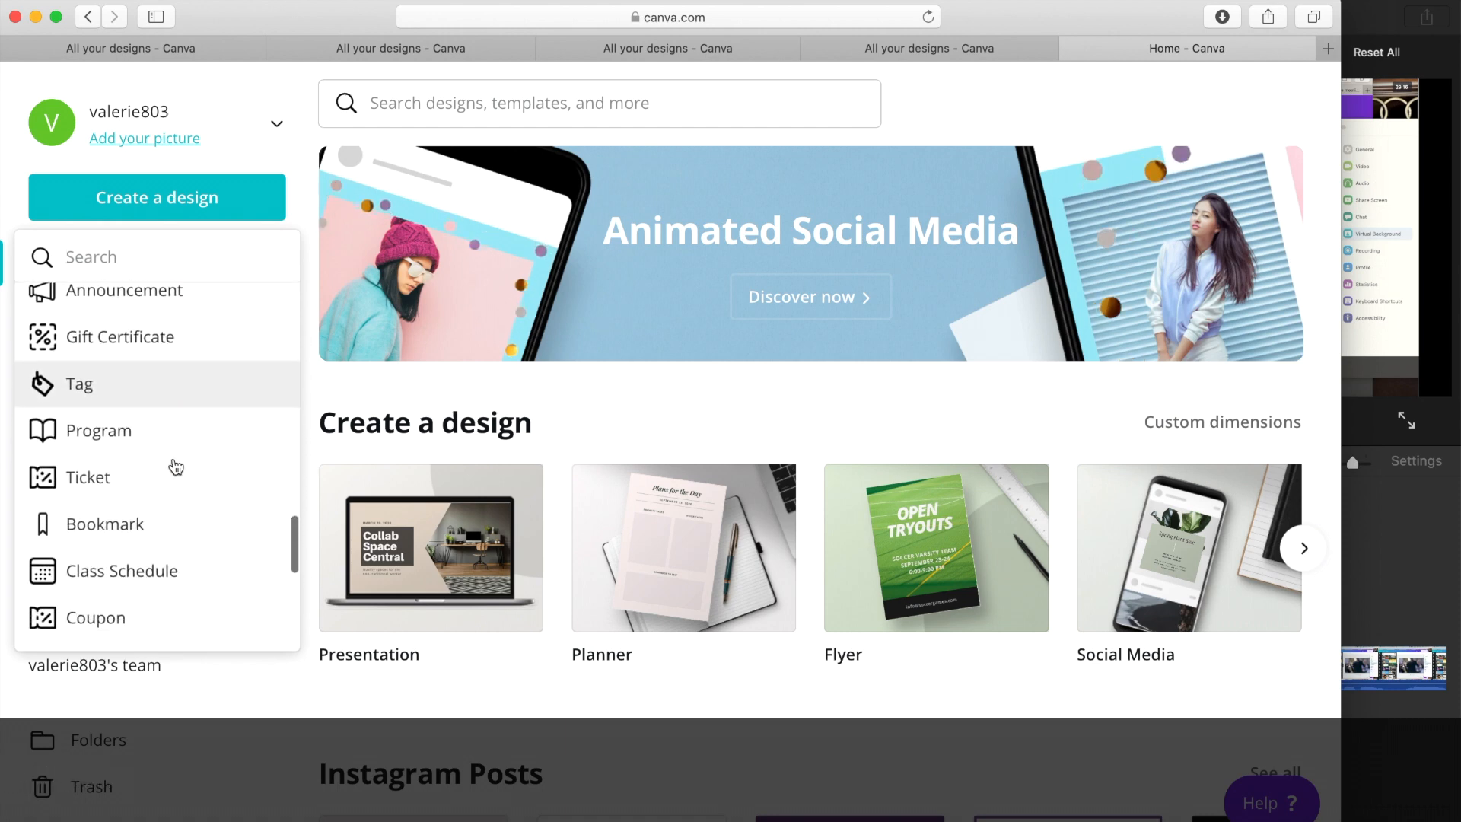
scroll(176, 467, "down", 5)
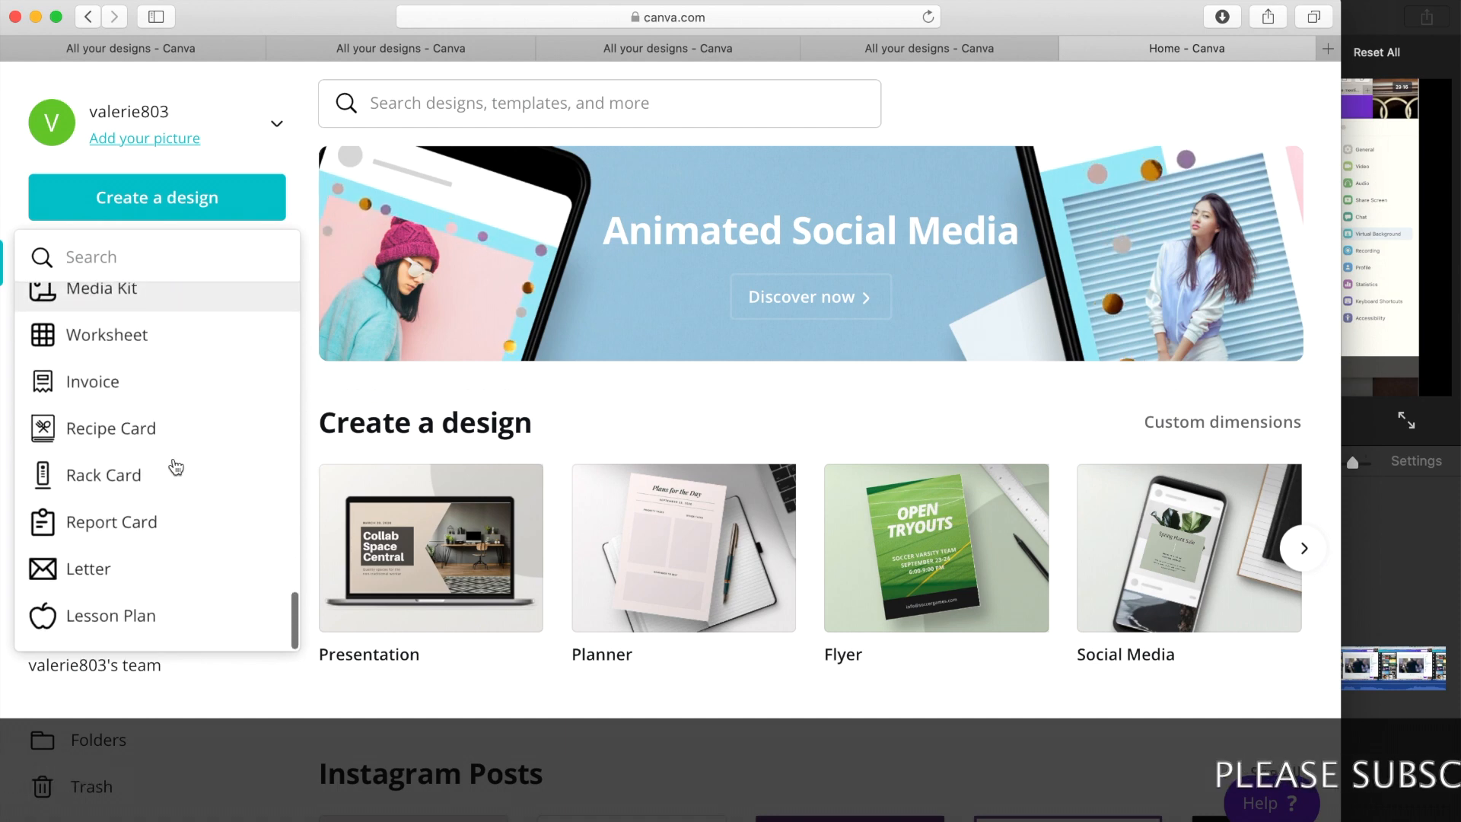
right_click(174, 458)
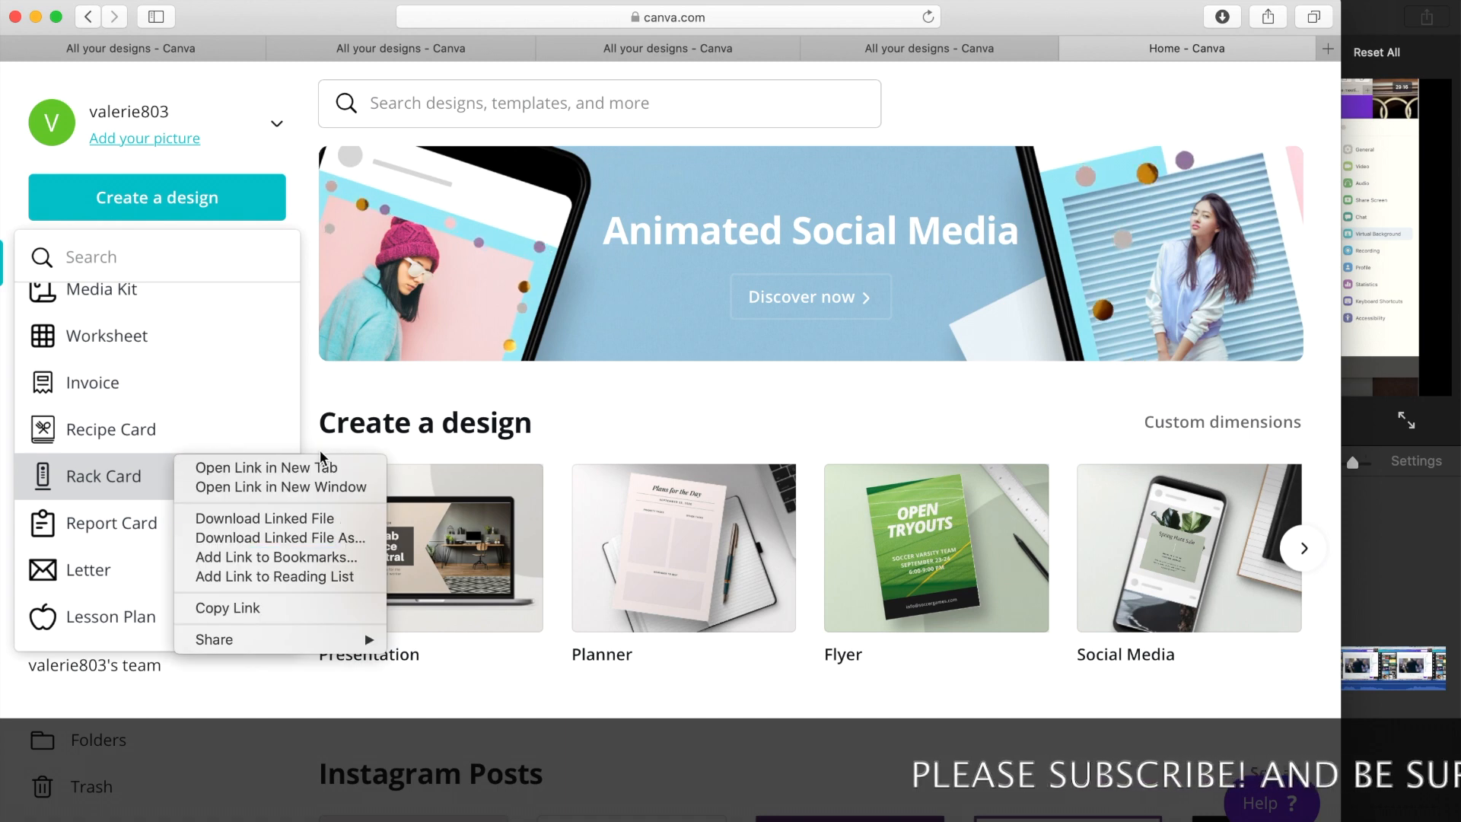
left_click(305, 211)
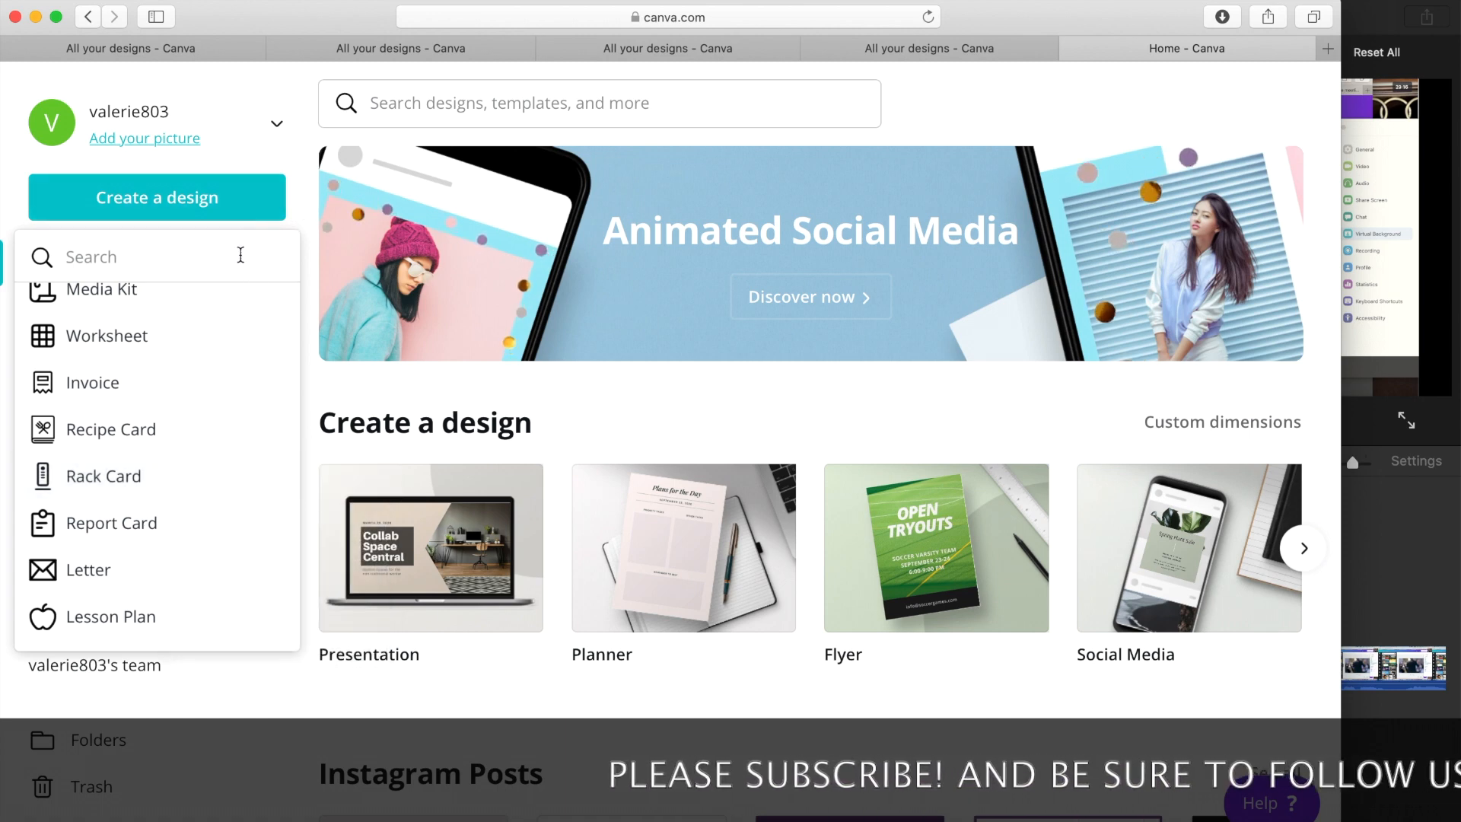
left_click(413, 545)
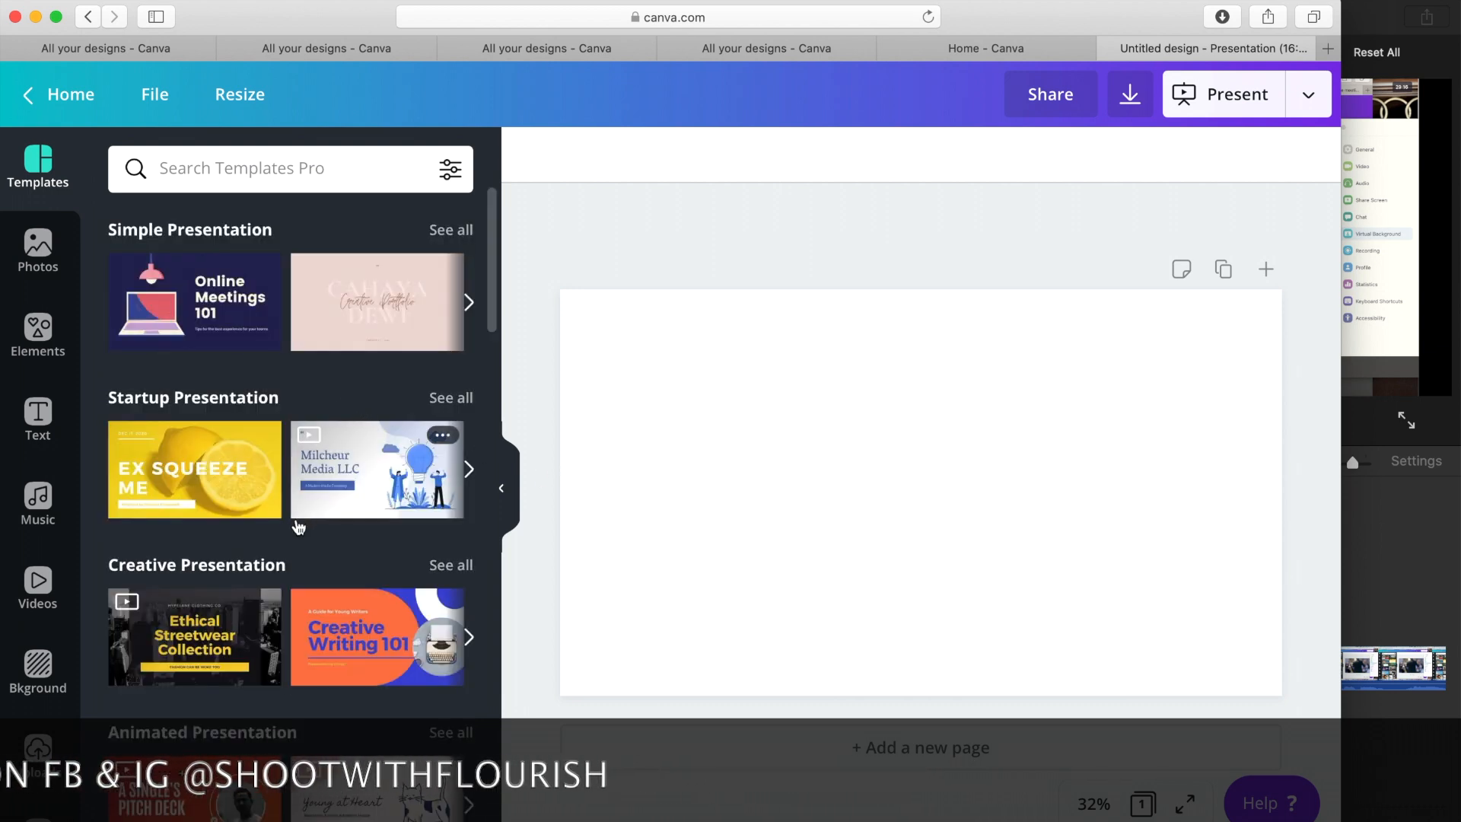
scroll(298, 527, "down", 10)
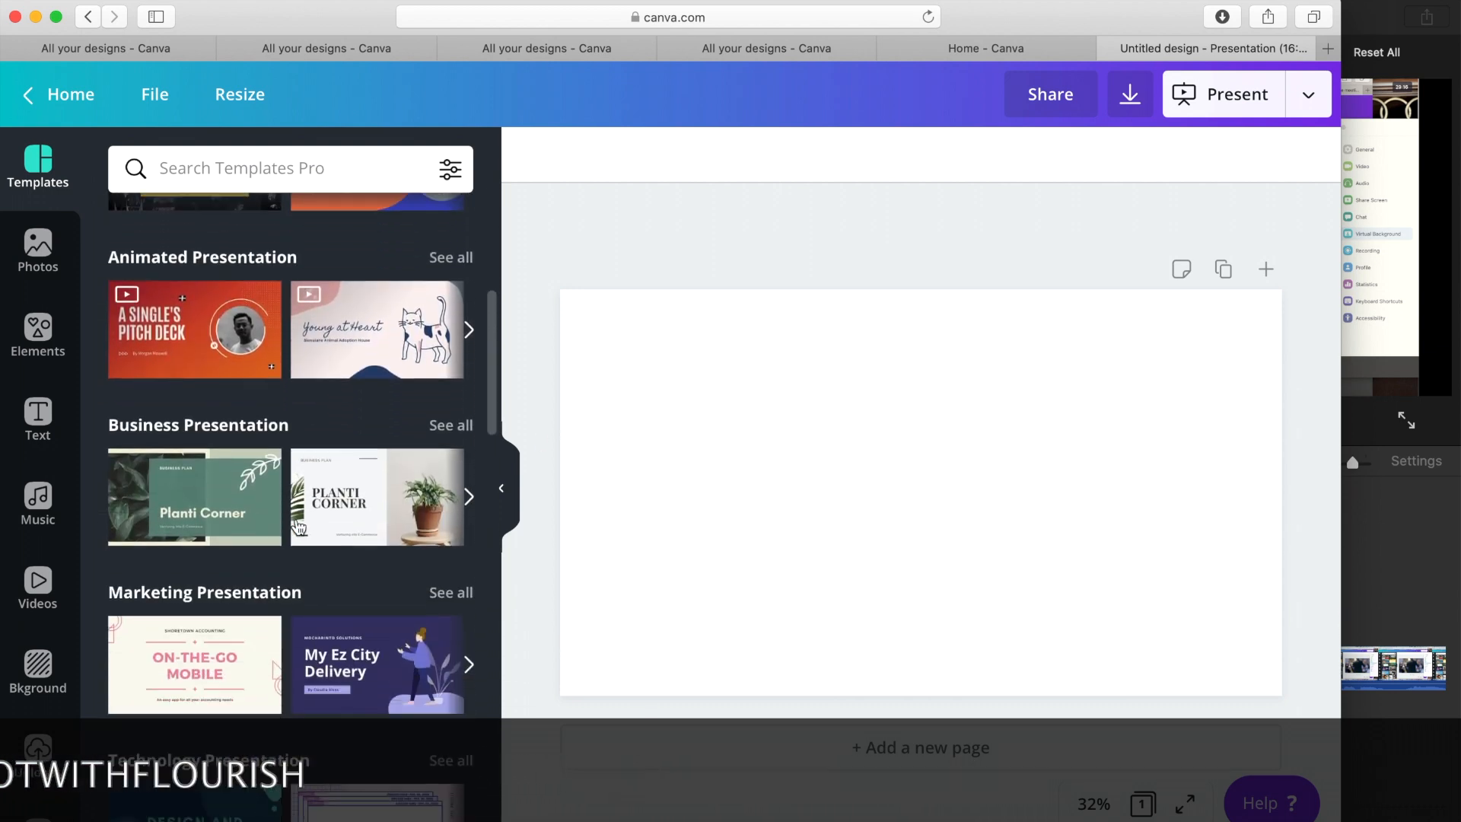
mouse_move(299, 527)
scroll(298, 526, "down", 5)
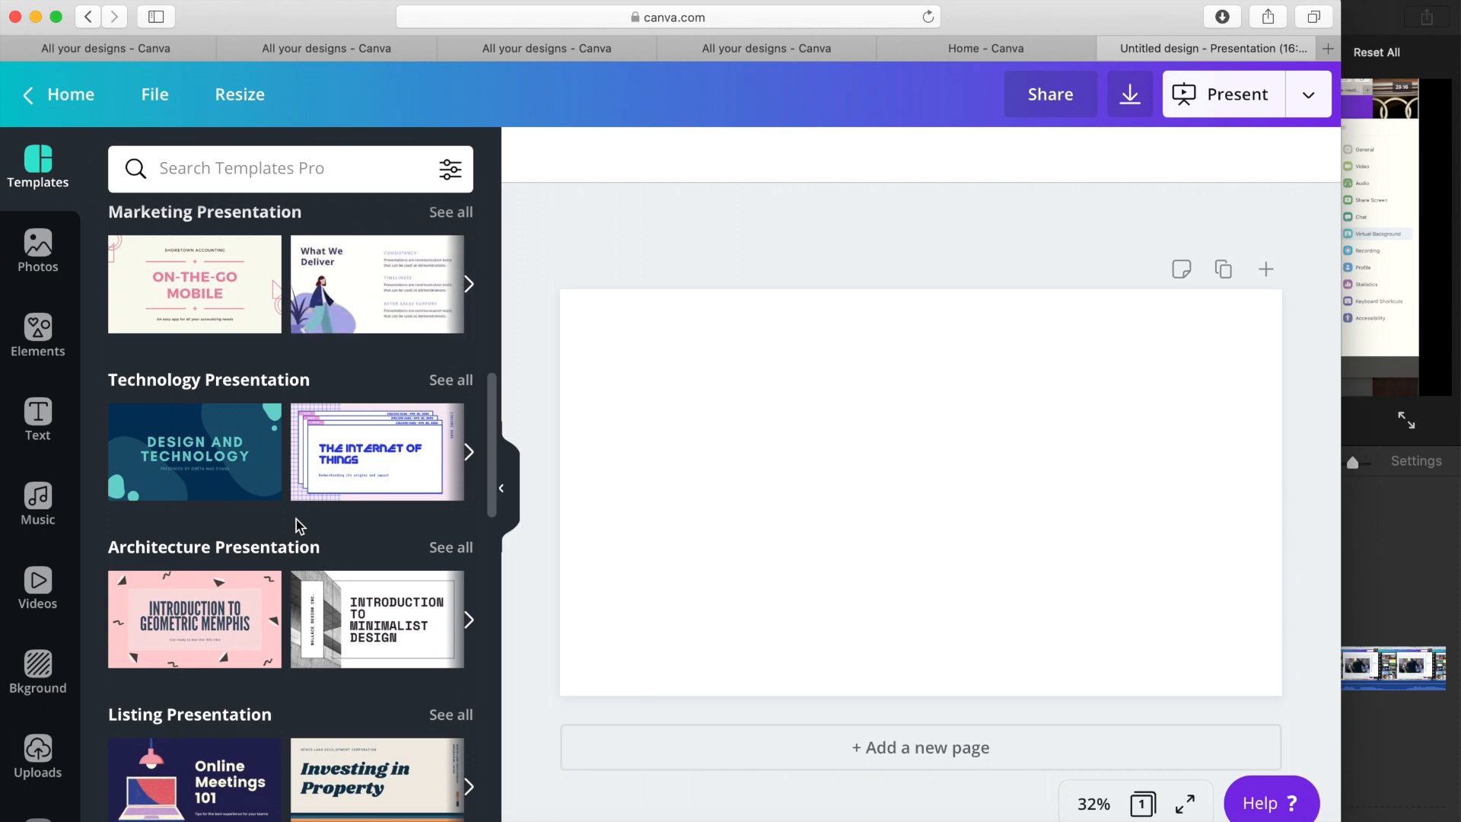
scroll(300, 525, "down", 8)
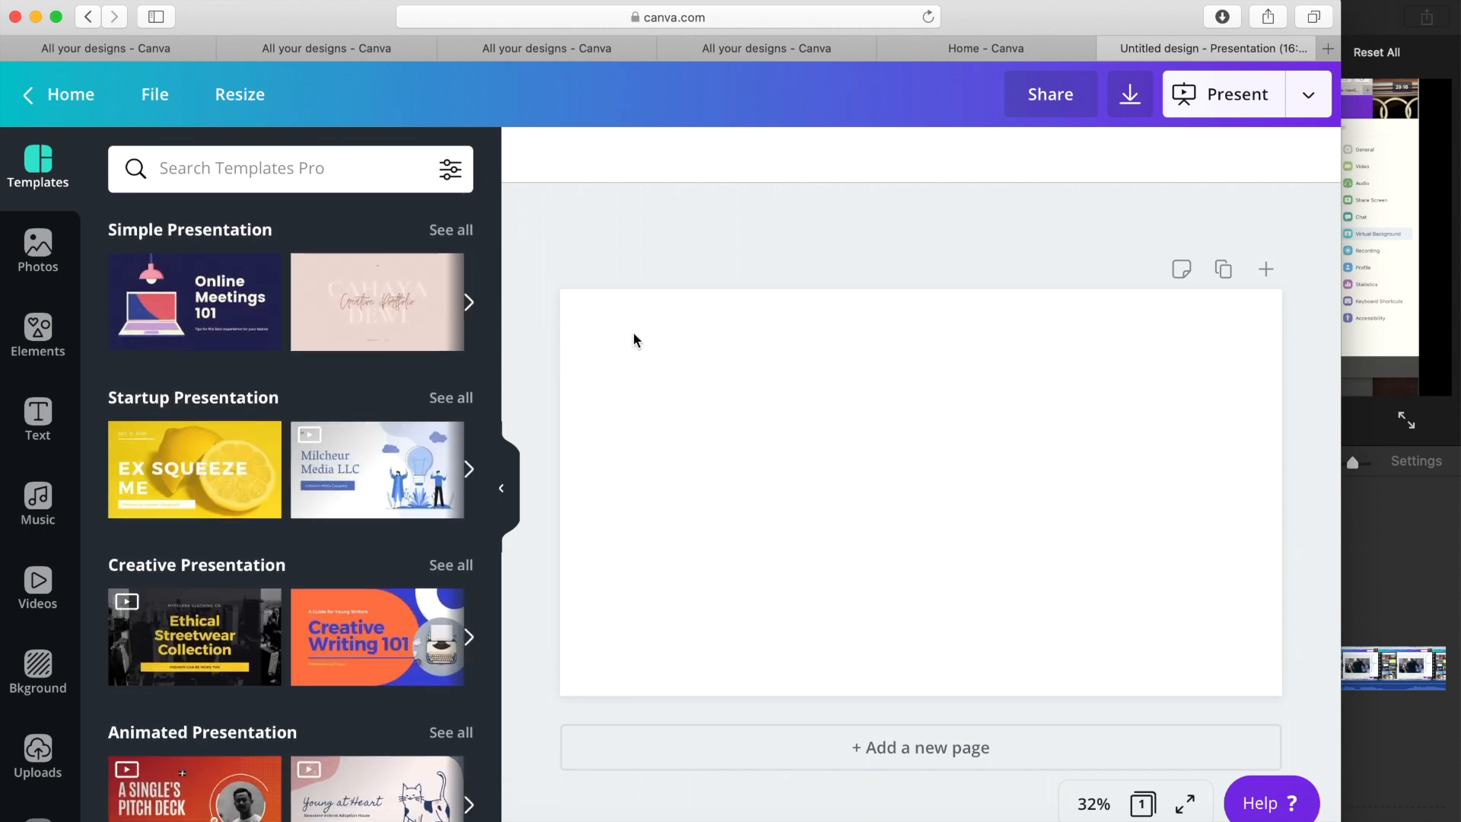
Add the uploaded painting of white tulips in a red pot to the blank page
left_click(838, 487)
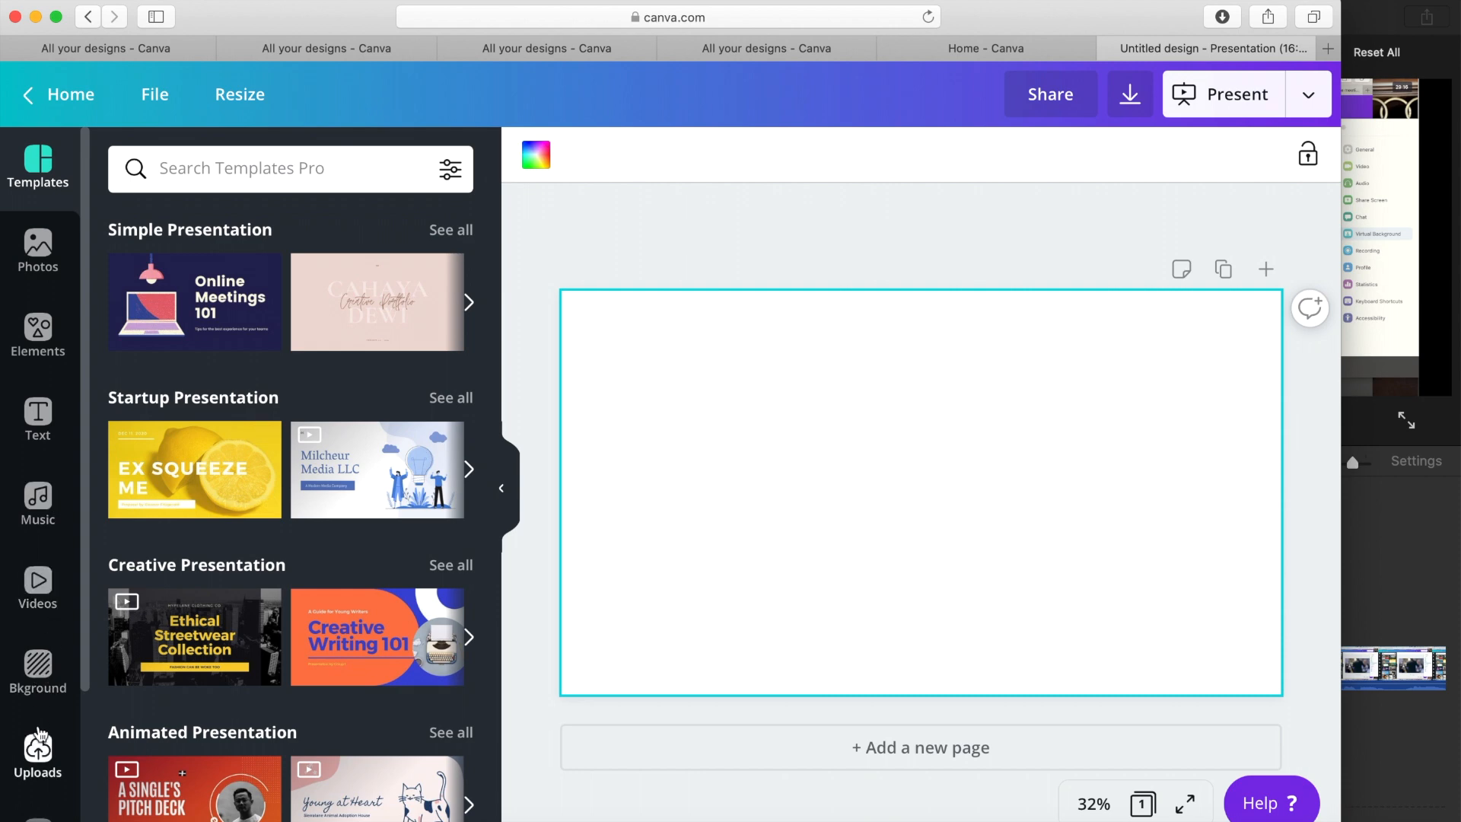
left_click(39, 751)
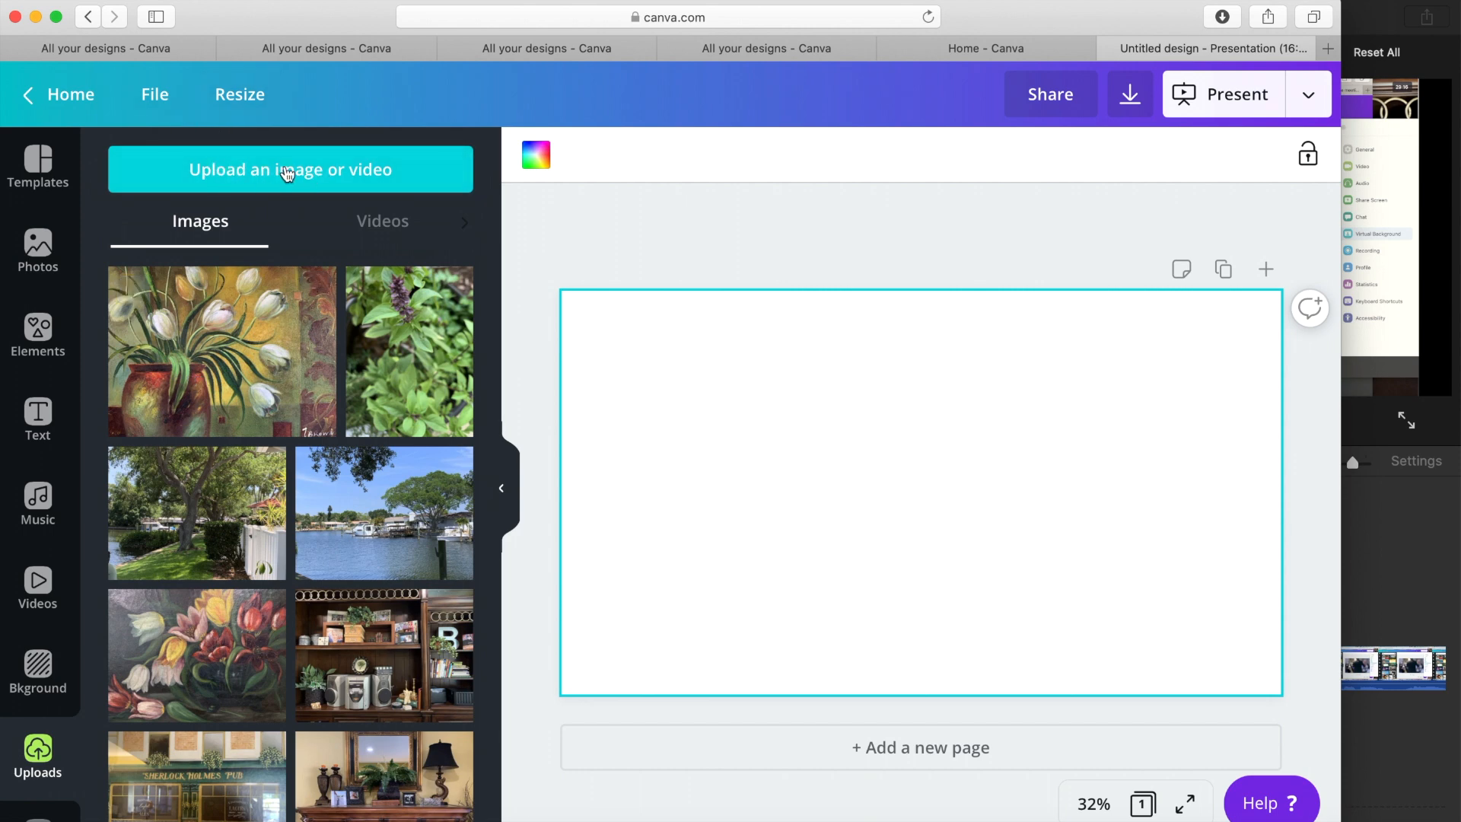
left_click(278, 428)
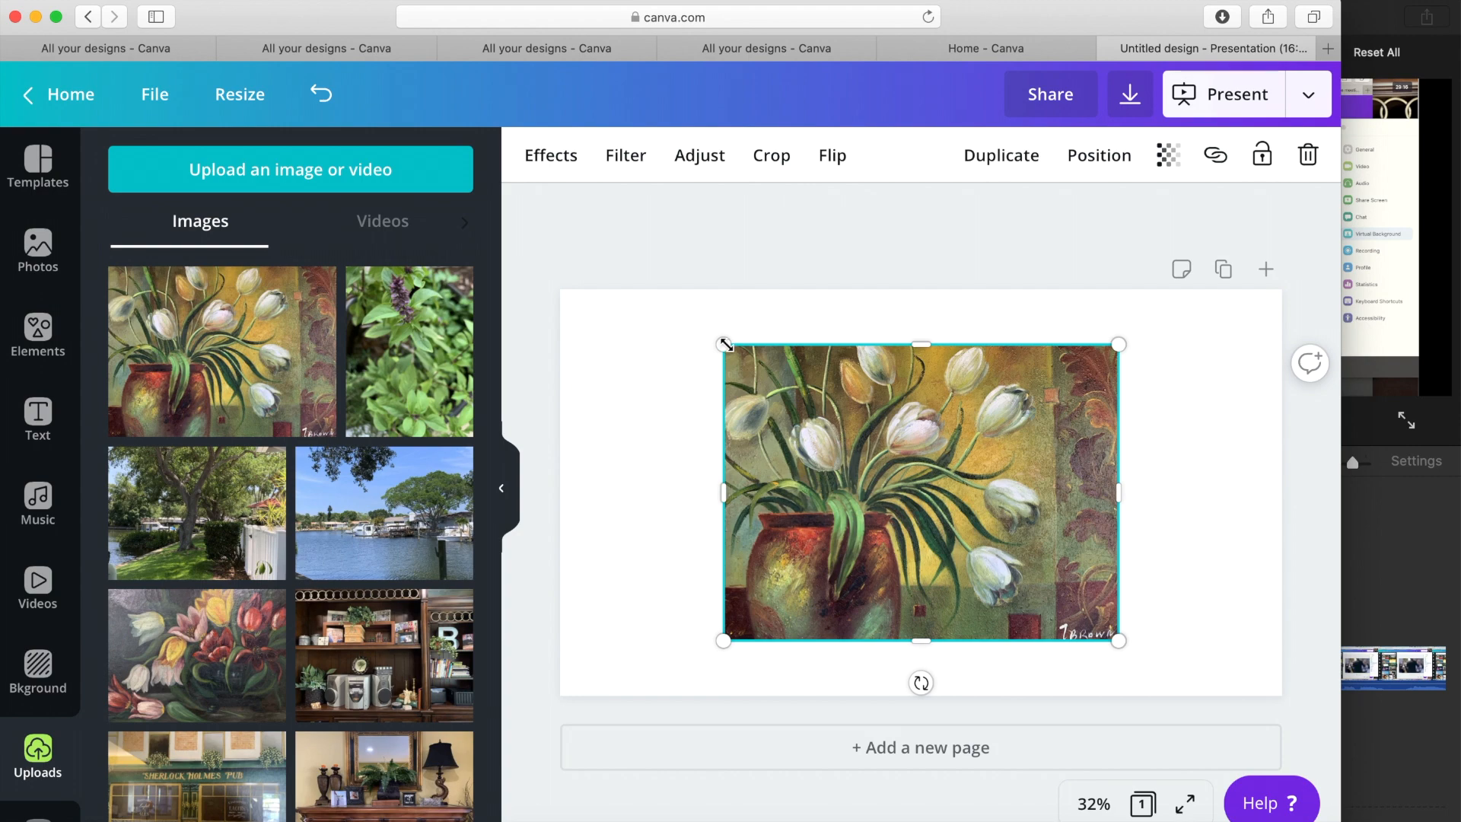
Enlarge the tulip painting past the page edges and reposition it so it covers the whole page
left_click_drag(701, 340, 525, 209)
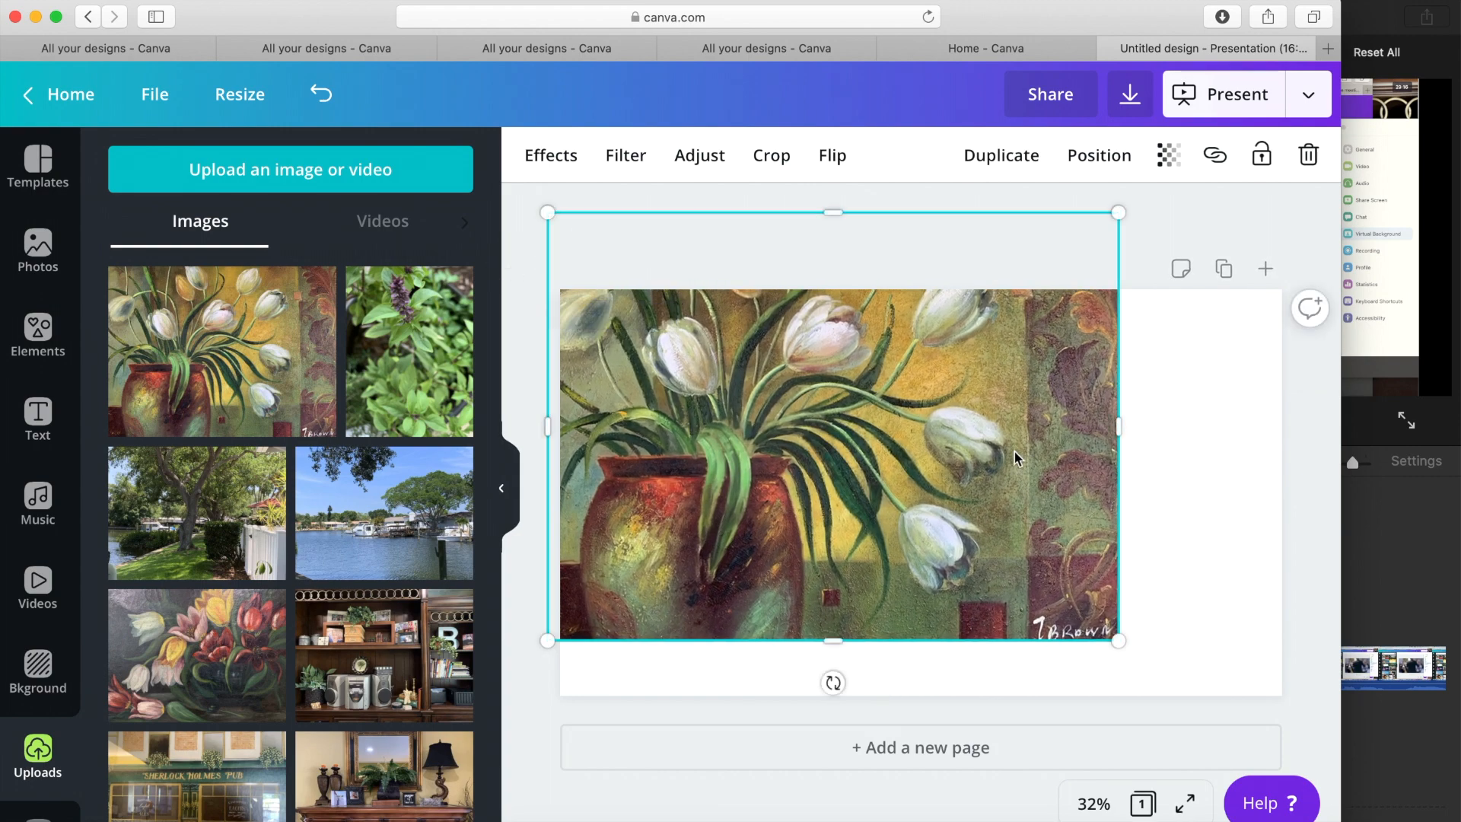
left_click_drag(1117, 642, 1301, 777)
left_click_drag(1152, 606, 1155, 648)
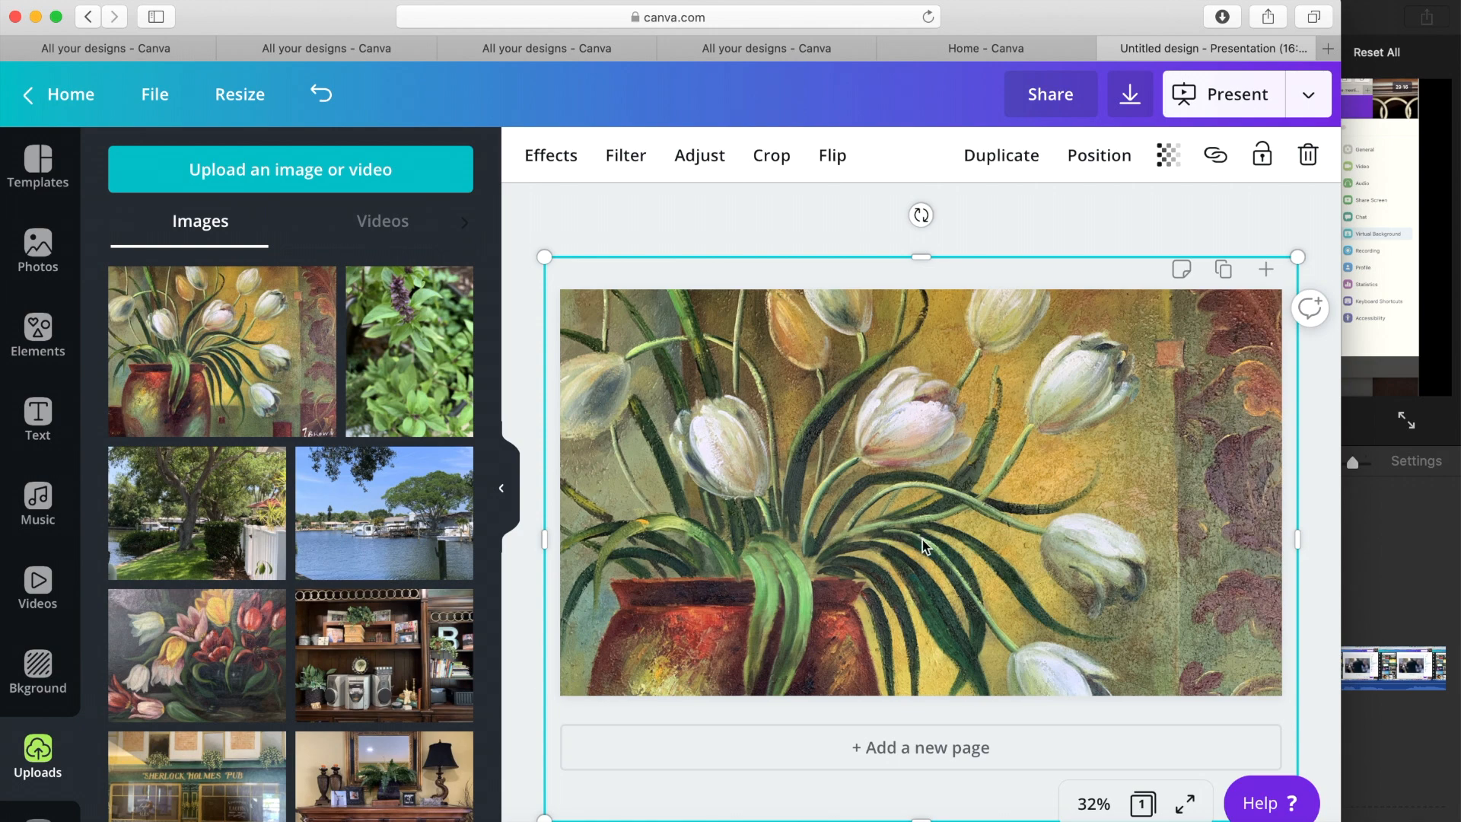
Add the uploaded white Flourish logo to the page, shrink it and place it over the right side of the painting
left_click(1041, 236)
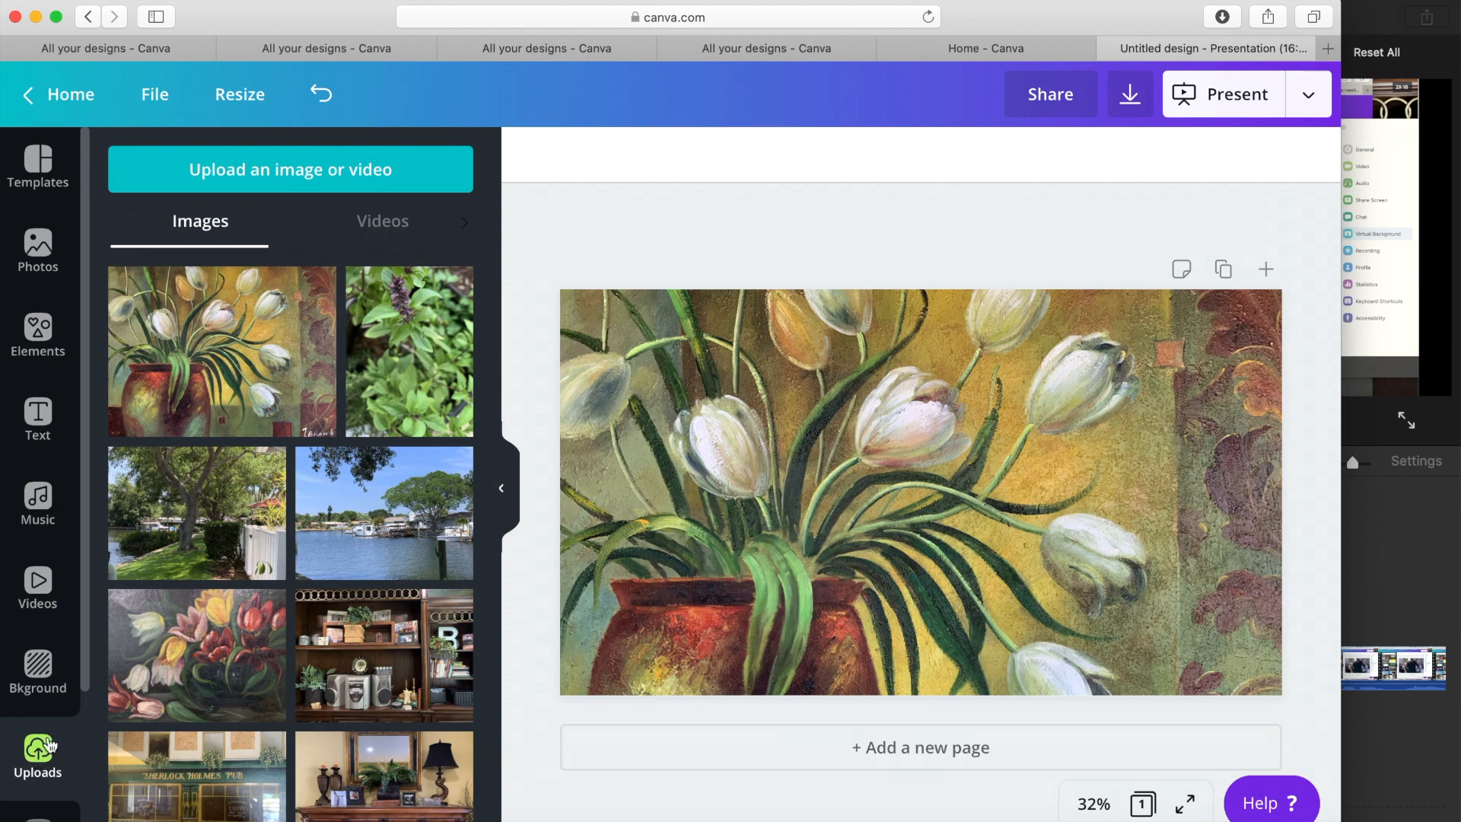
scroll(305, 609, "down", 6)
left_click_drag(365, 622, 925, 682)
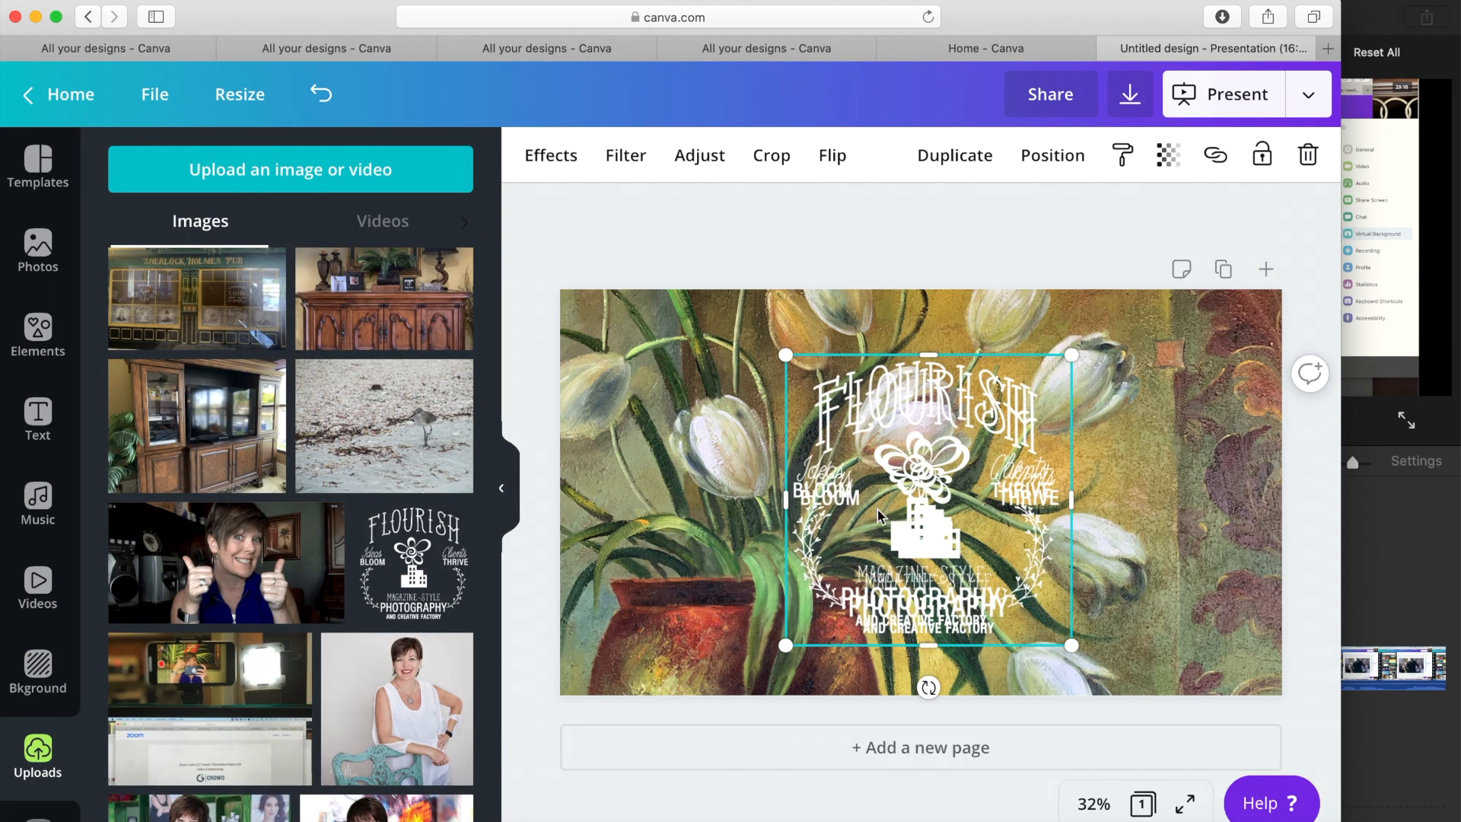
left_click_drag(927, 505, 1131, 506)
left_click_drag(980, 637, 1069, 549)
left_click_drag(1150, 497, 1150, 536)
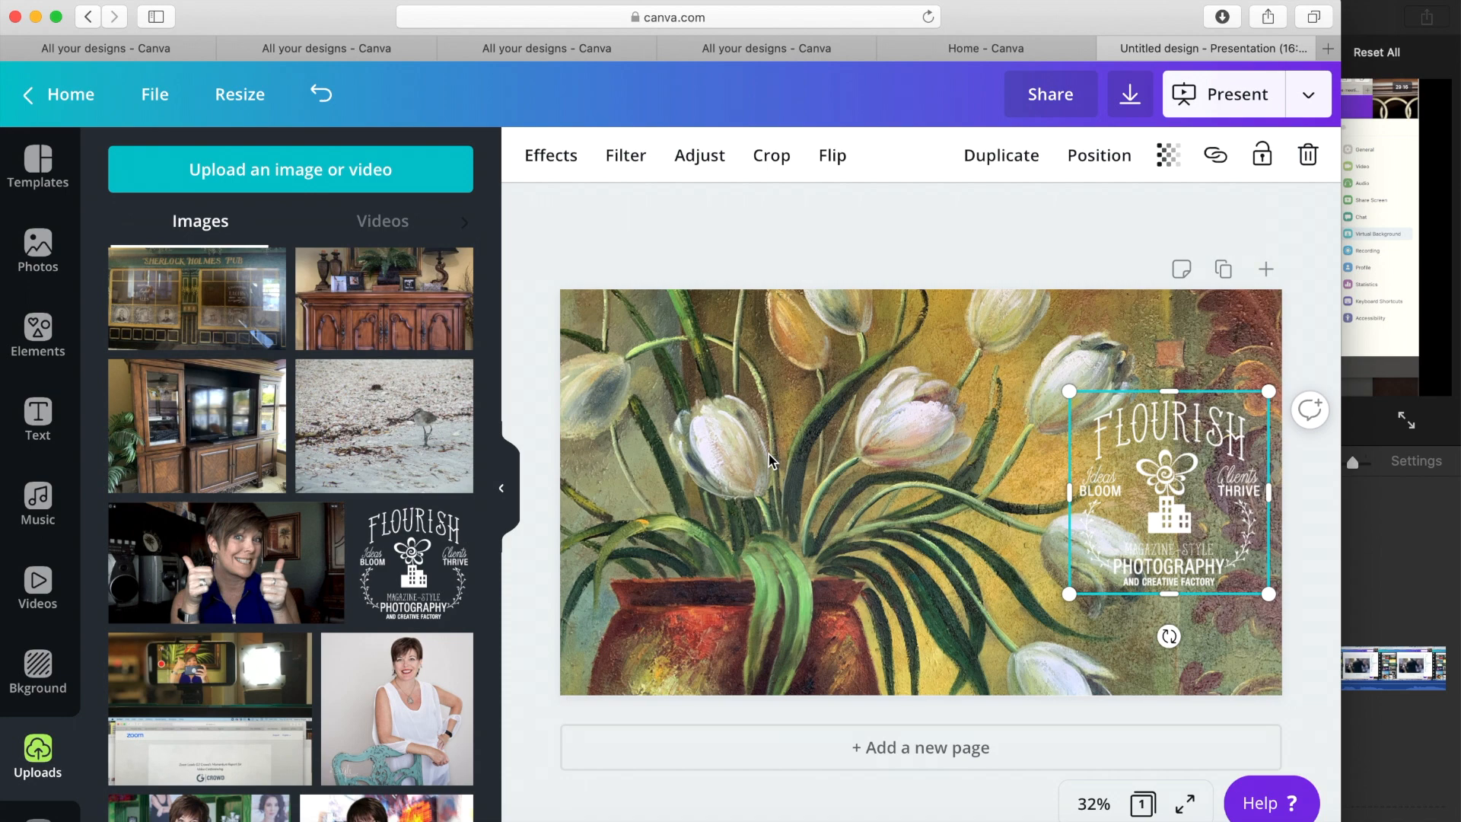
left_click(657, 249)
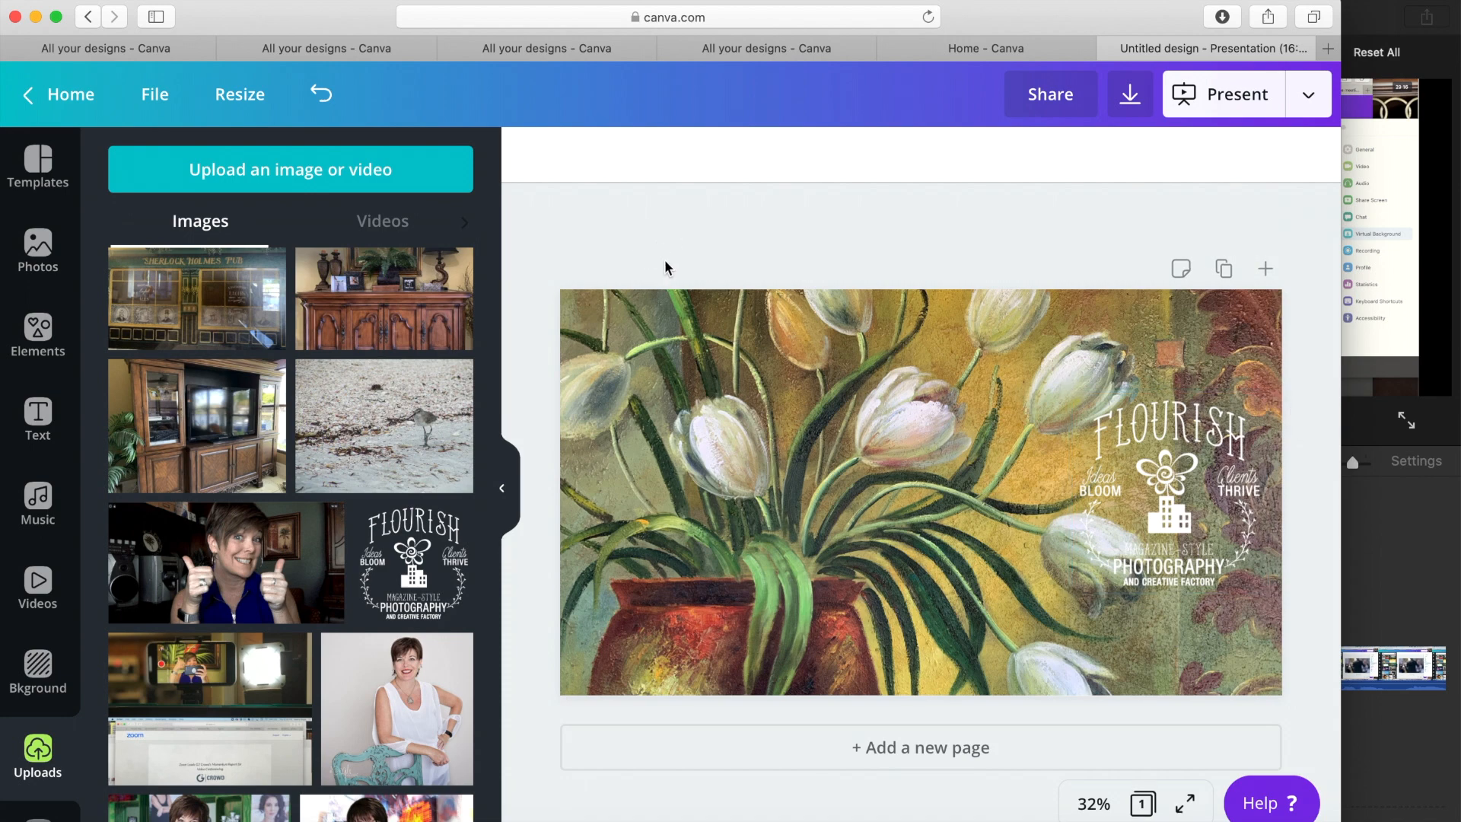
Add the "hugs + kisses coming your way" font combination to the page and move it over the left of the painting
left_click(38, 415)
scroll(210, 520, "down", 3)
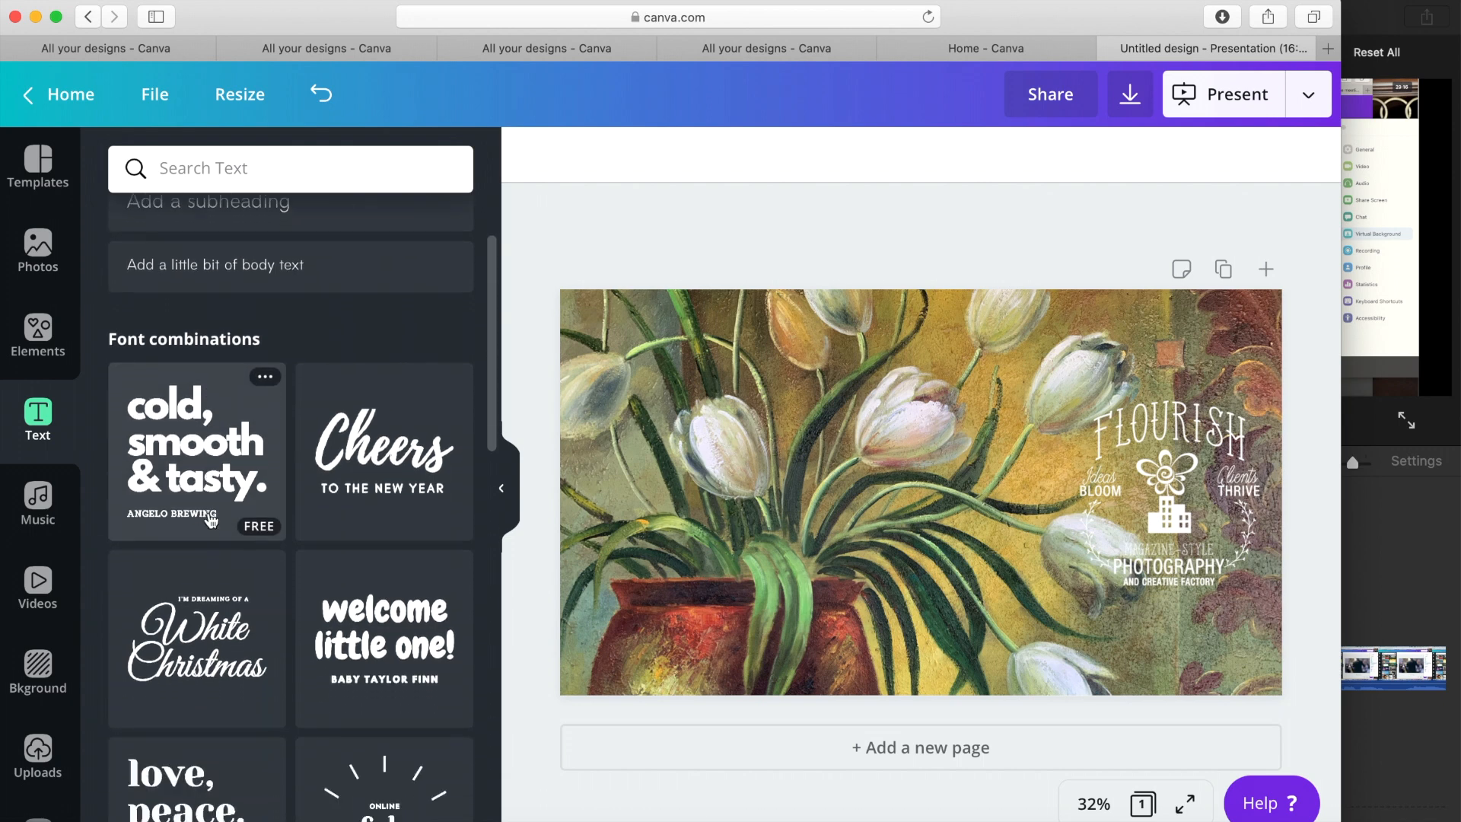
scroll(211, 520, "down", 3)
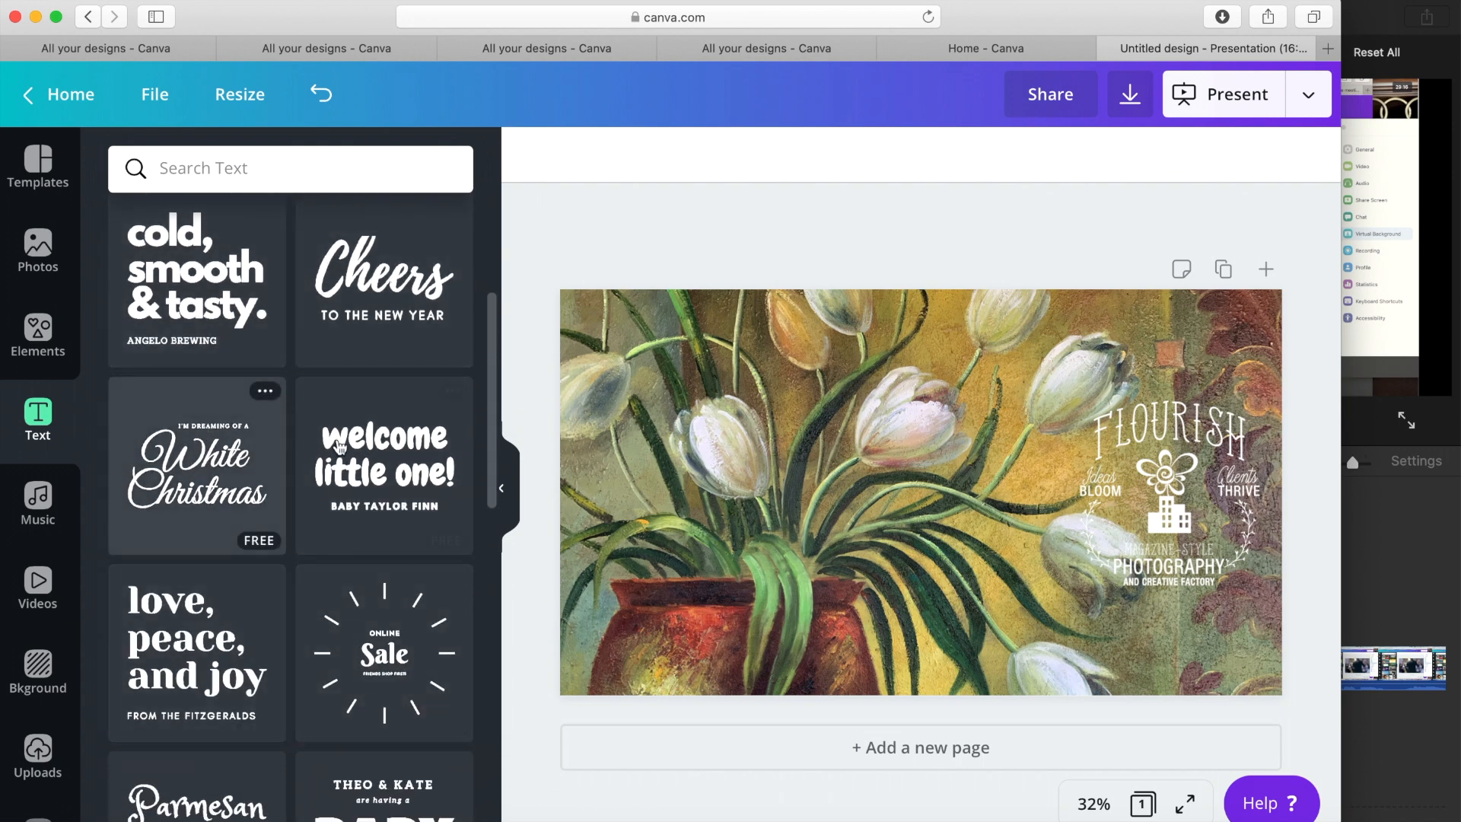
scroll(259, 664, "down", 4)
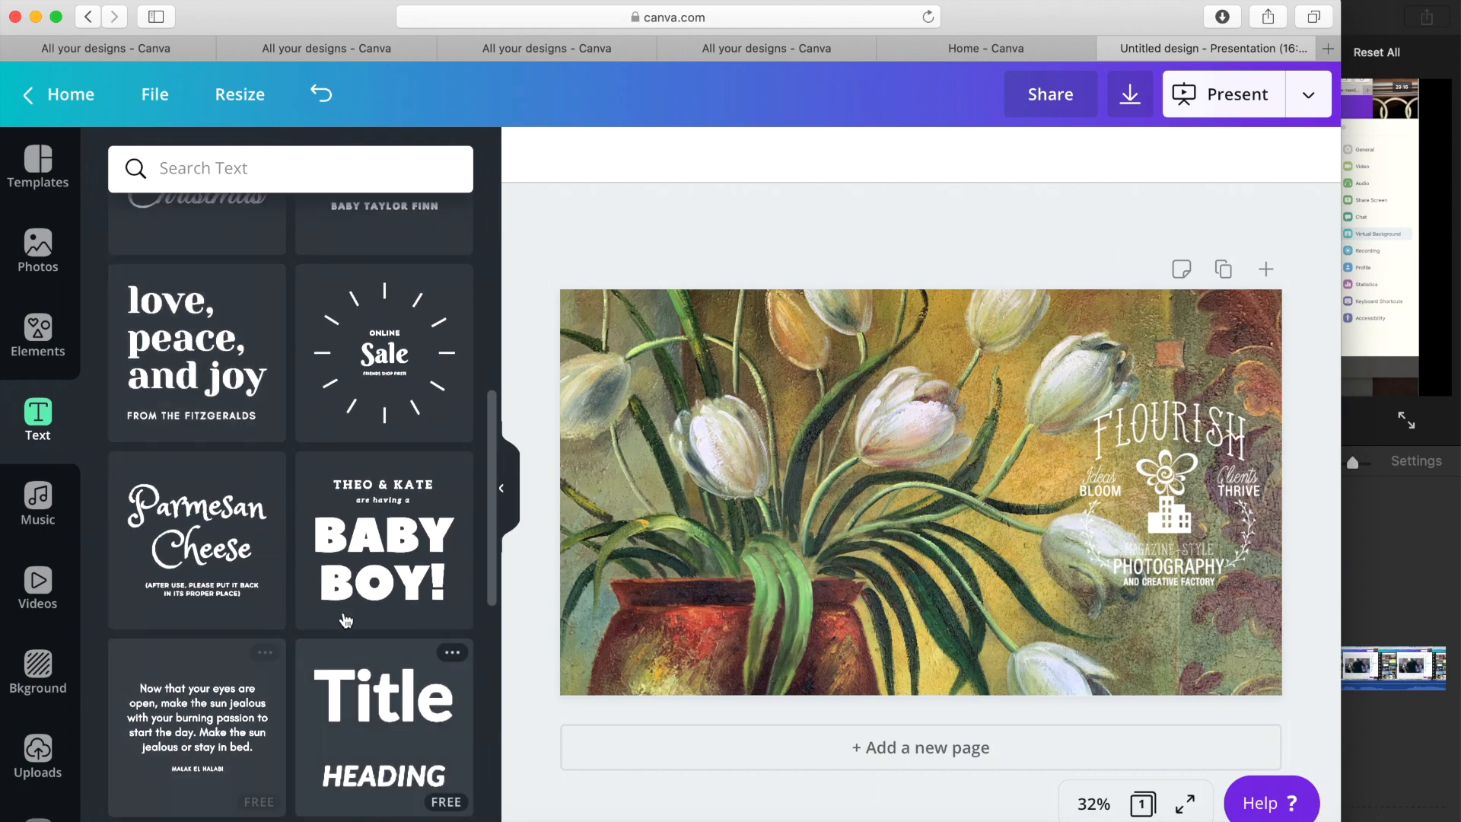
scroll(328, 679, "down", 3)
scroll(328, 679, "down", 3)
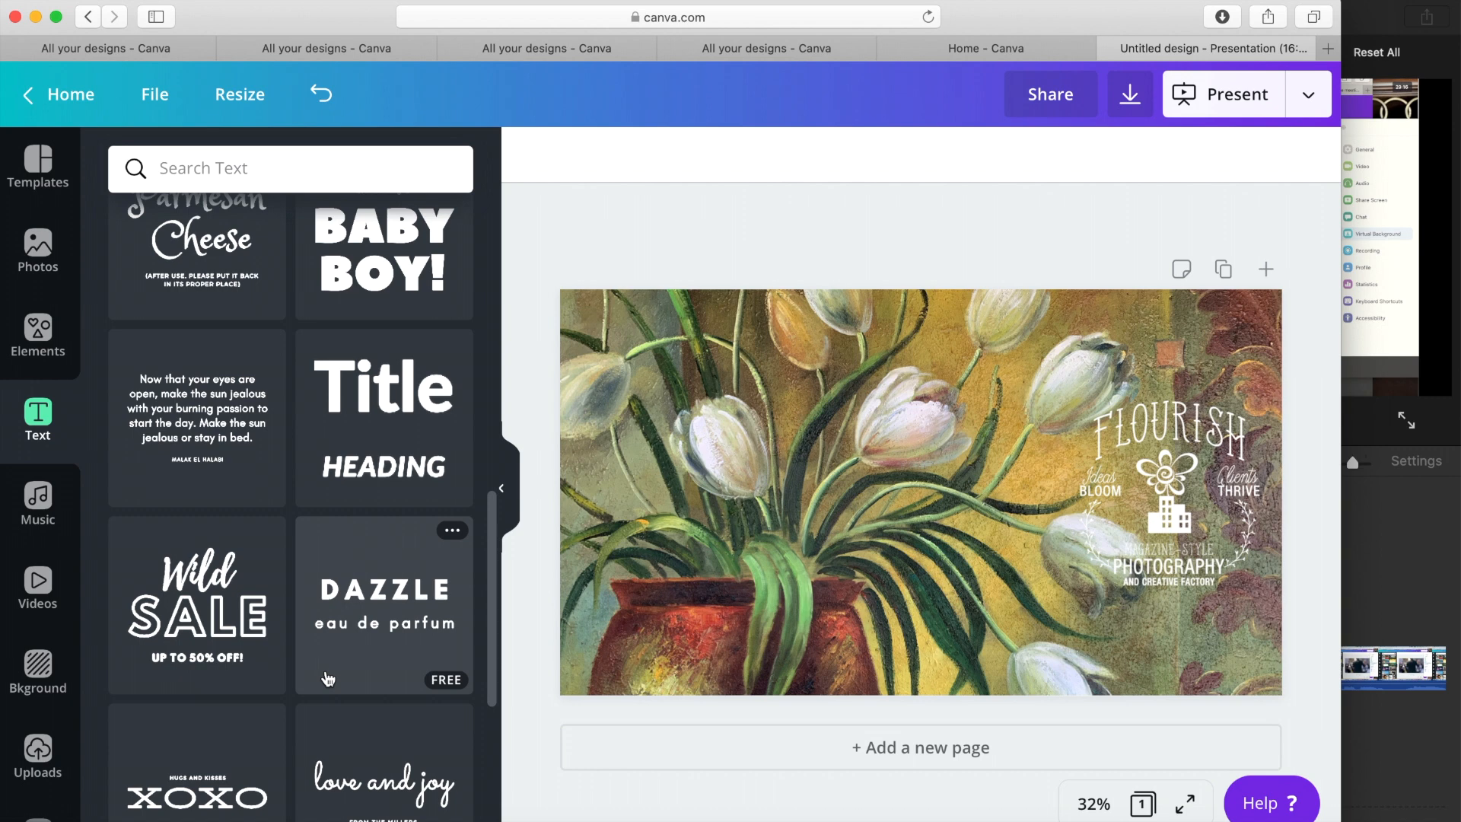
scroll(257, 625, "down", 2)
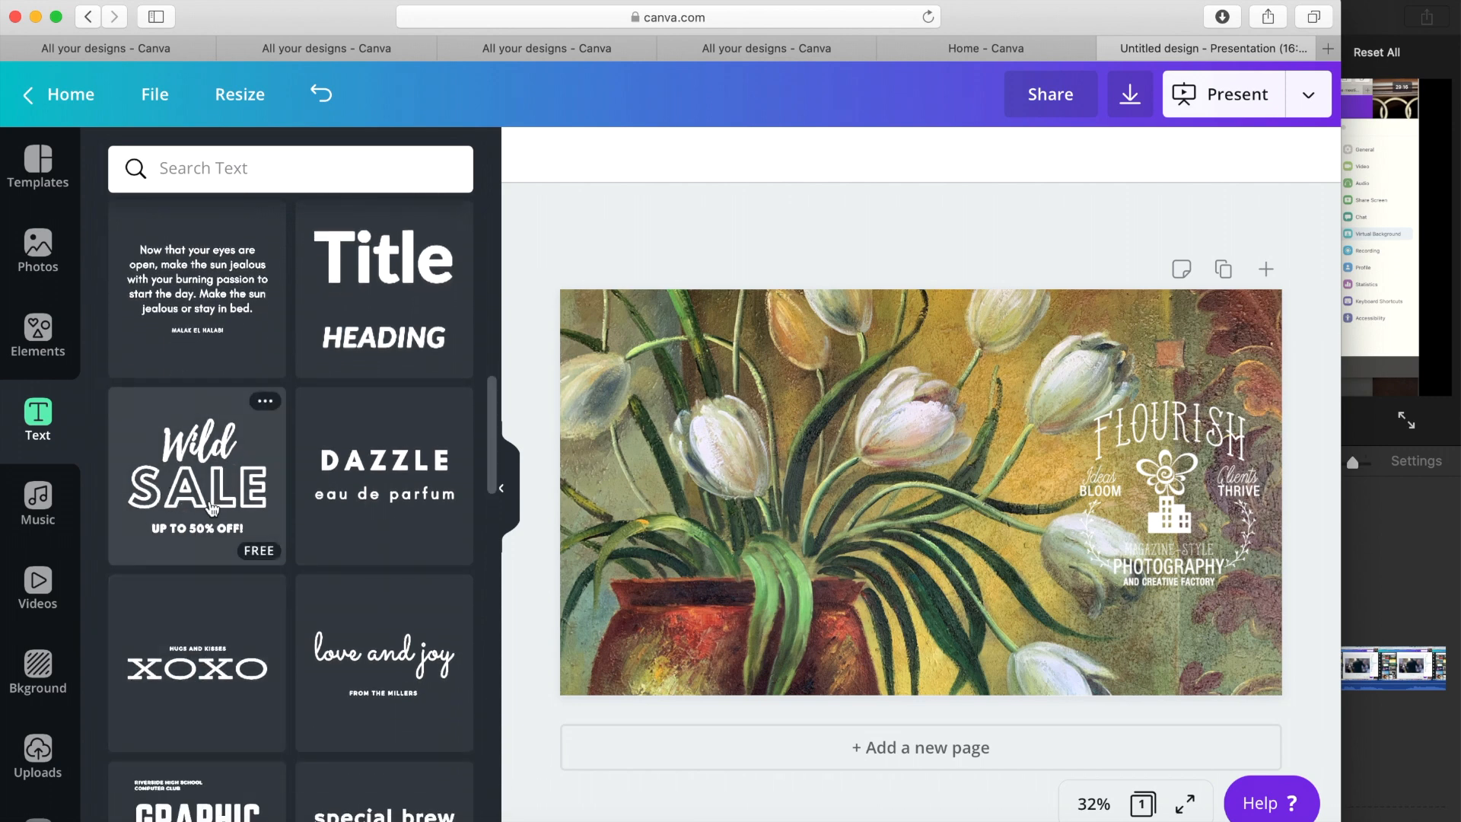
scroll(213, 508, "down", 4)
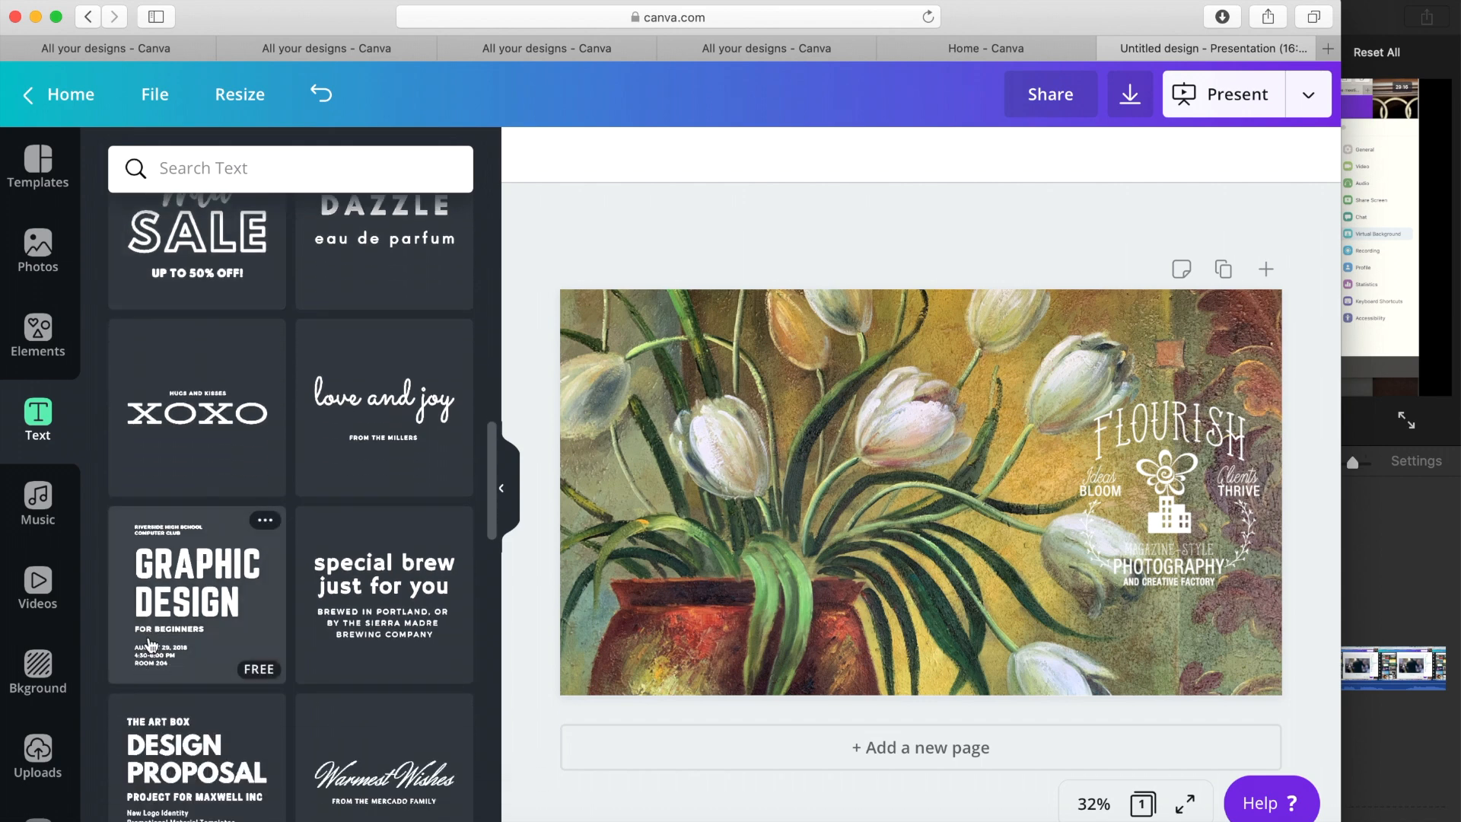
scroll(373, 640, "down", 6)
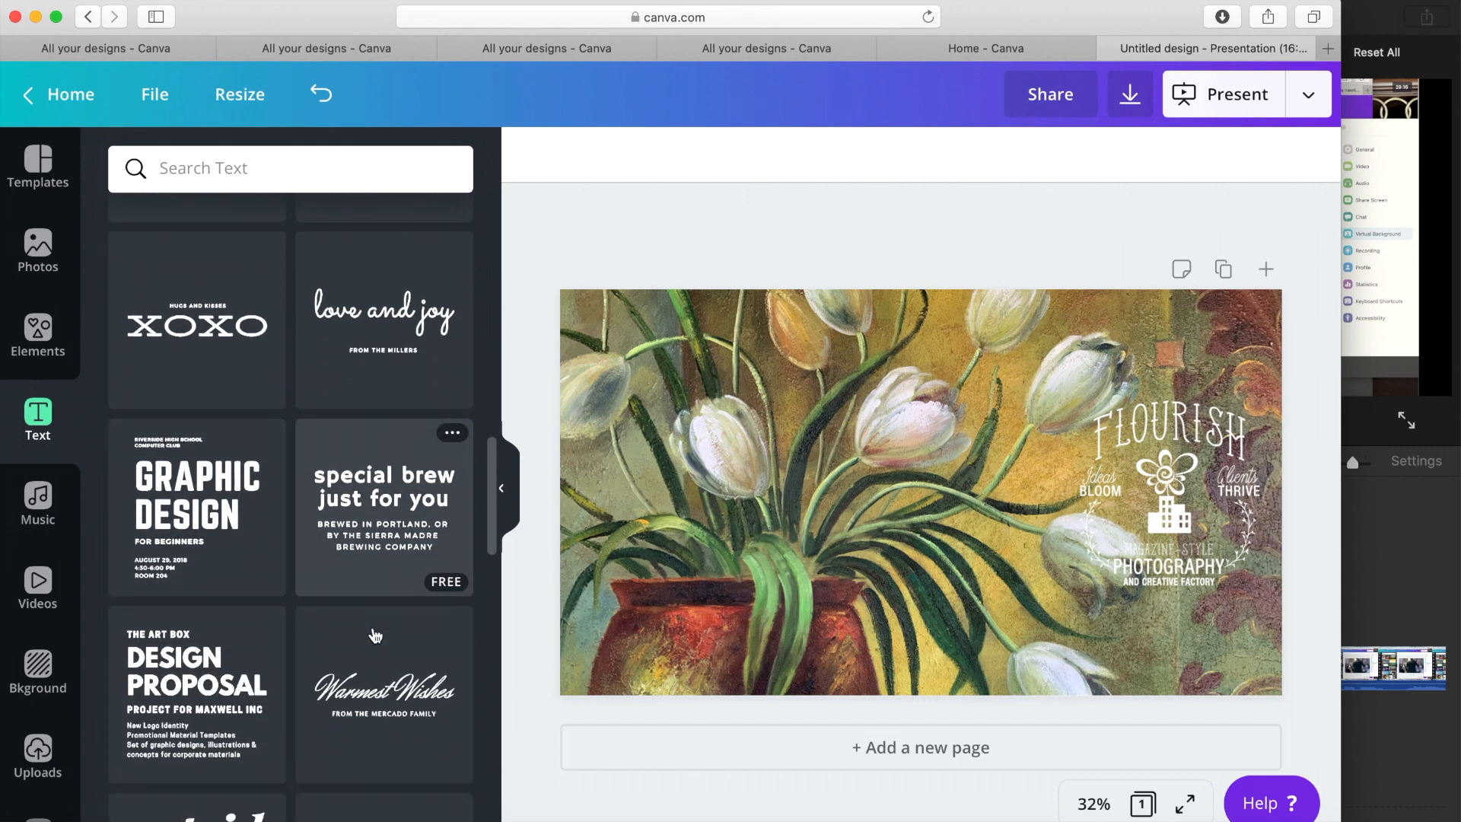
scroll(375, 635, "down", 3)
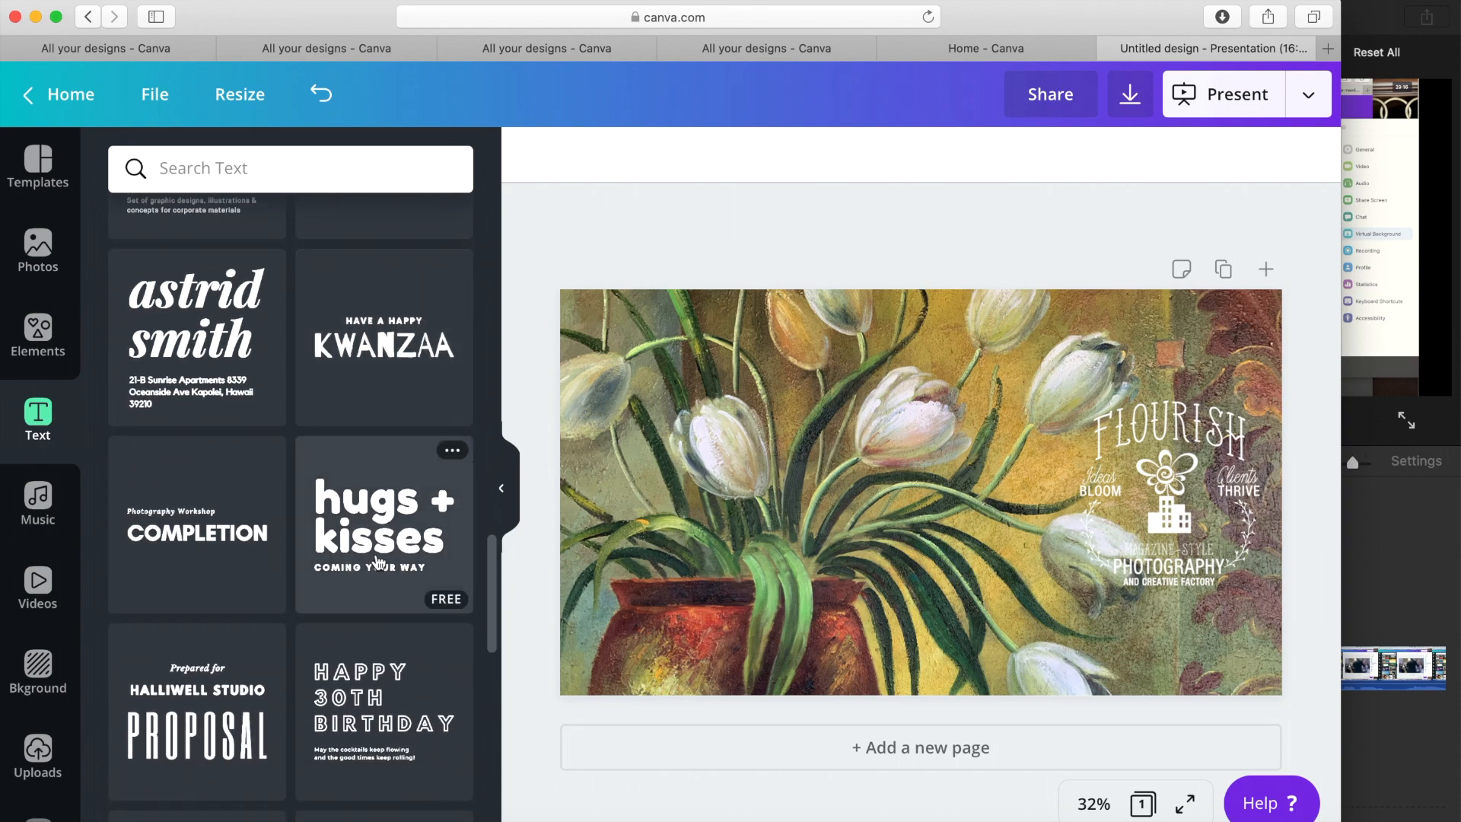
left_click(377, 563)
left_click_drag(738, 513, 661, 516)
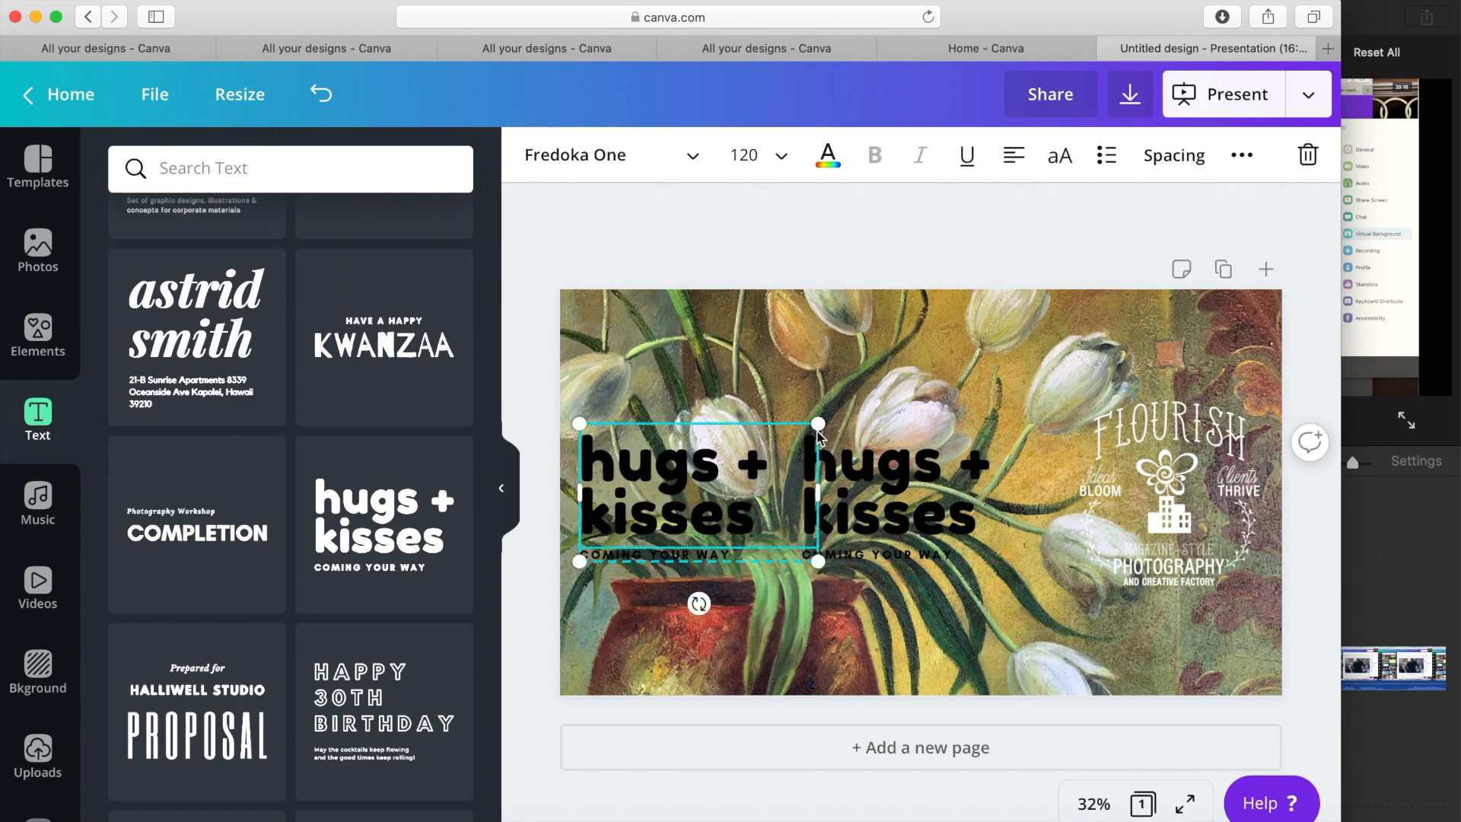
Delete the extra left-hand copy of the "hugs + kisses" text and move the remaining copy into its place
key("Delete")
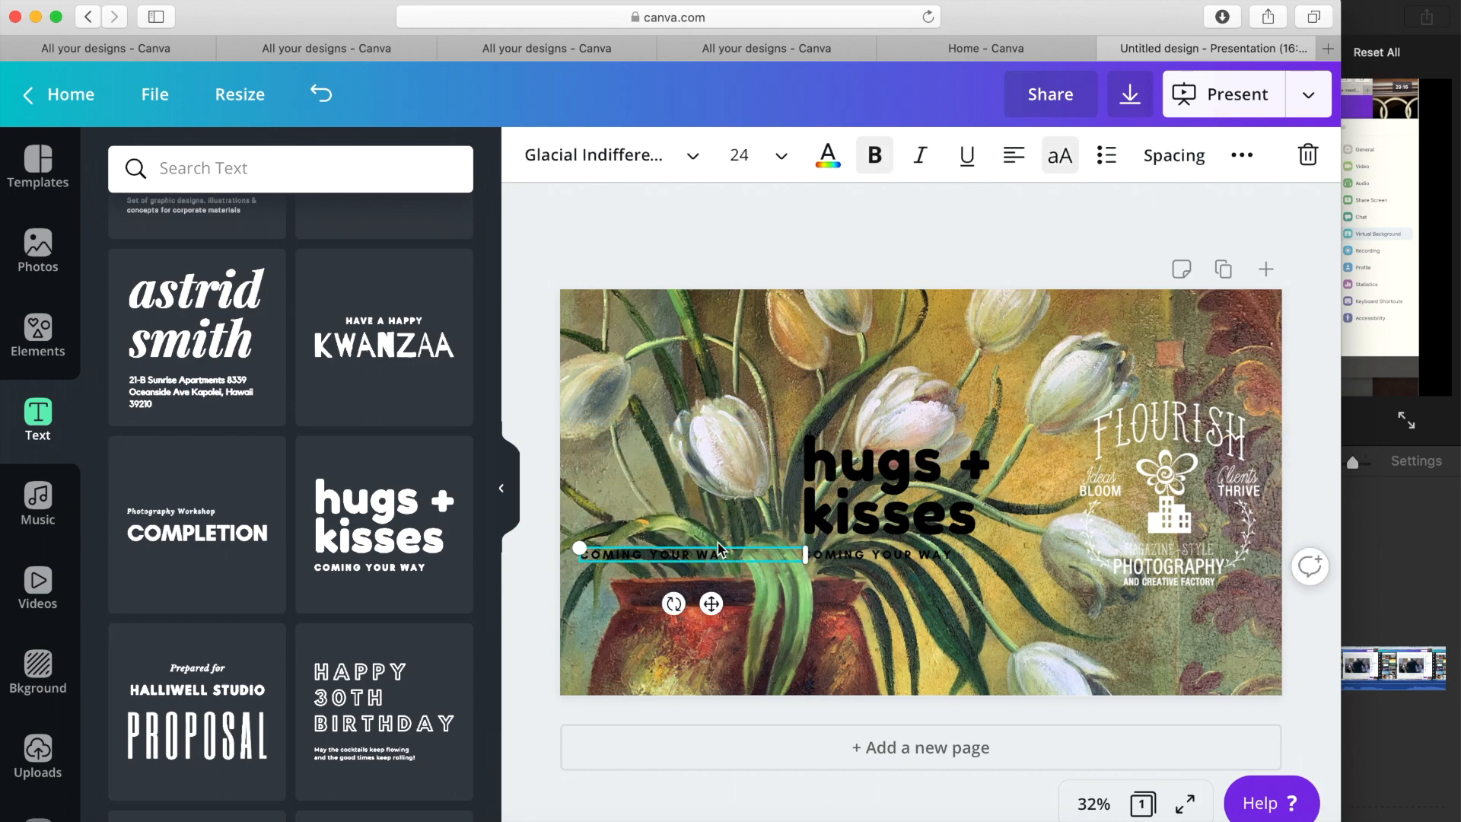
key("Delete")
left_click(839, 525)
left_click_drag(838, 525, 621, 526)
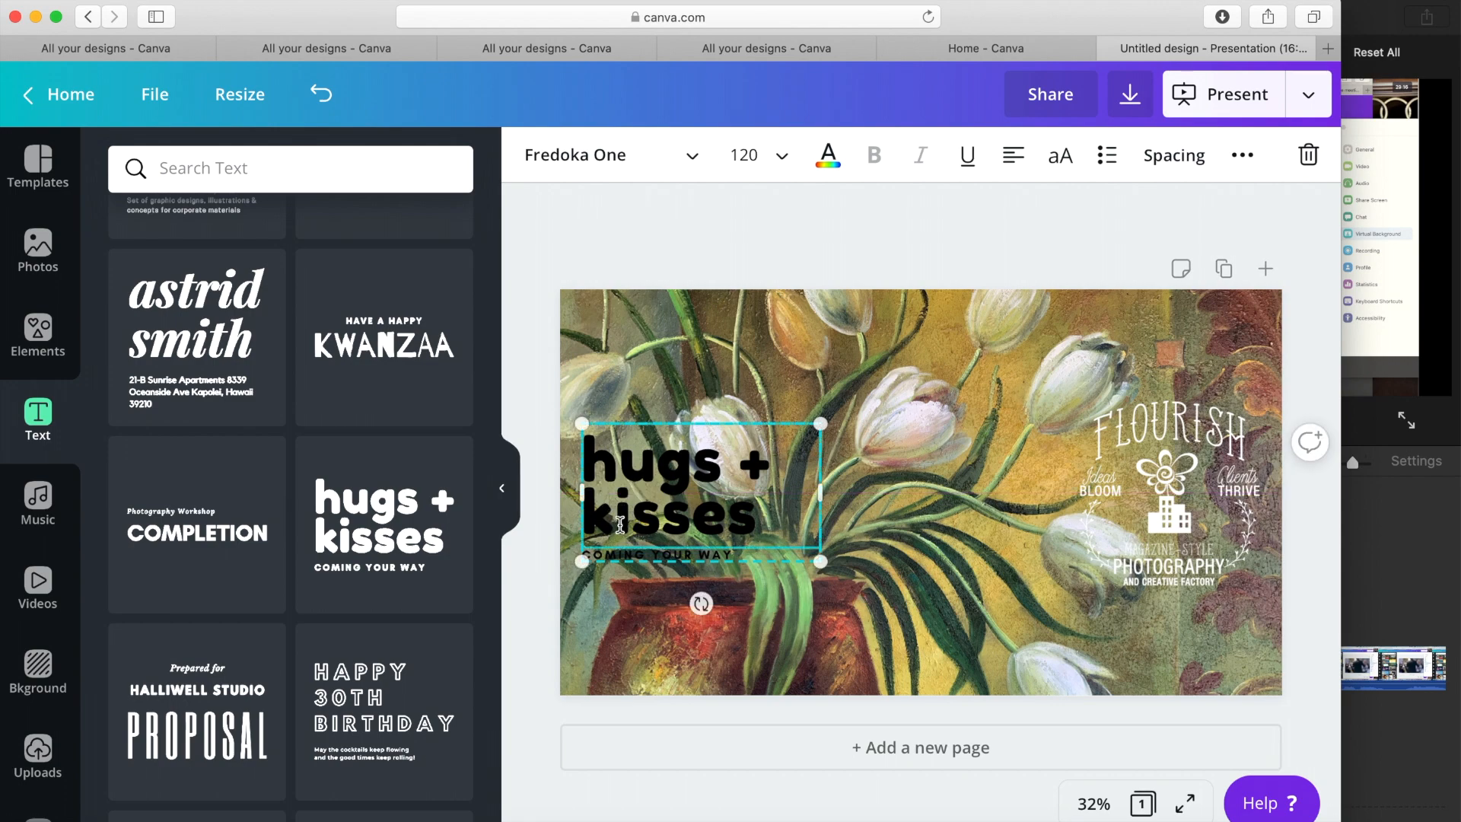
Enlarge the "hugs + kisses" text group to a heading size of about 173 and line it up vertically with the Flourish logo
left_click_drag(822, 419, 912, 370)
left_click_drag(914, 567, 951, 586)
left_click_drag(792, 529, 779, 540)
left_click_drag(784, 541, 788, 542)
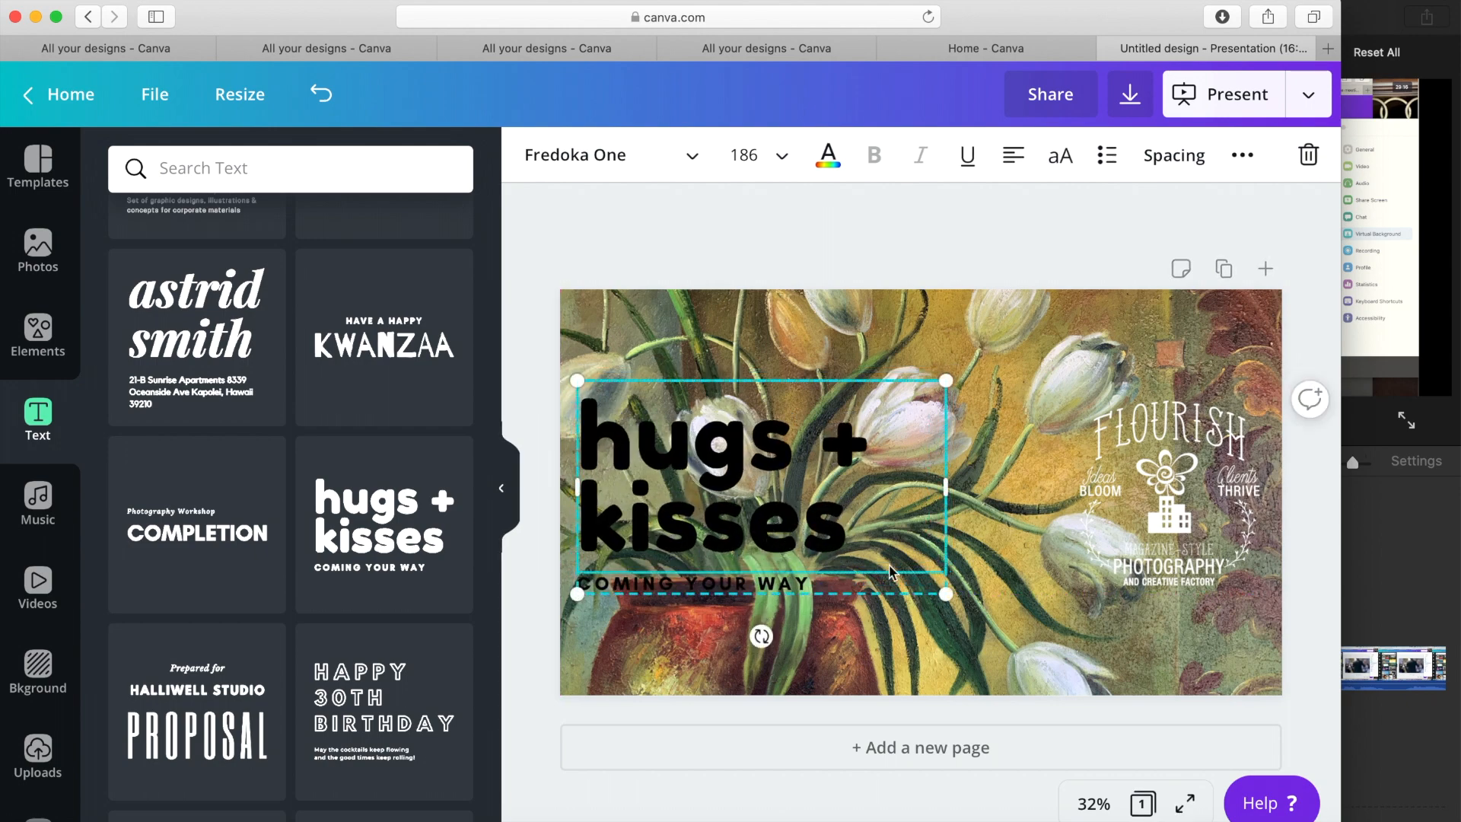
left_click_drag(945, 594, 921, 580)
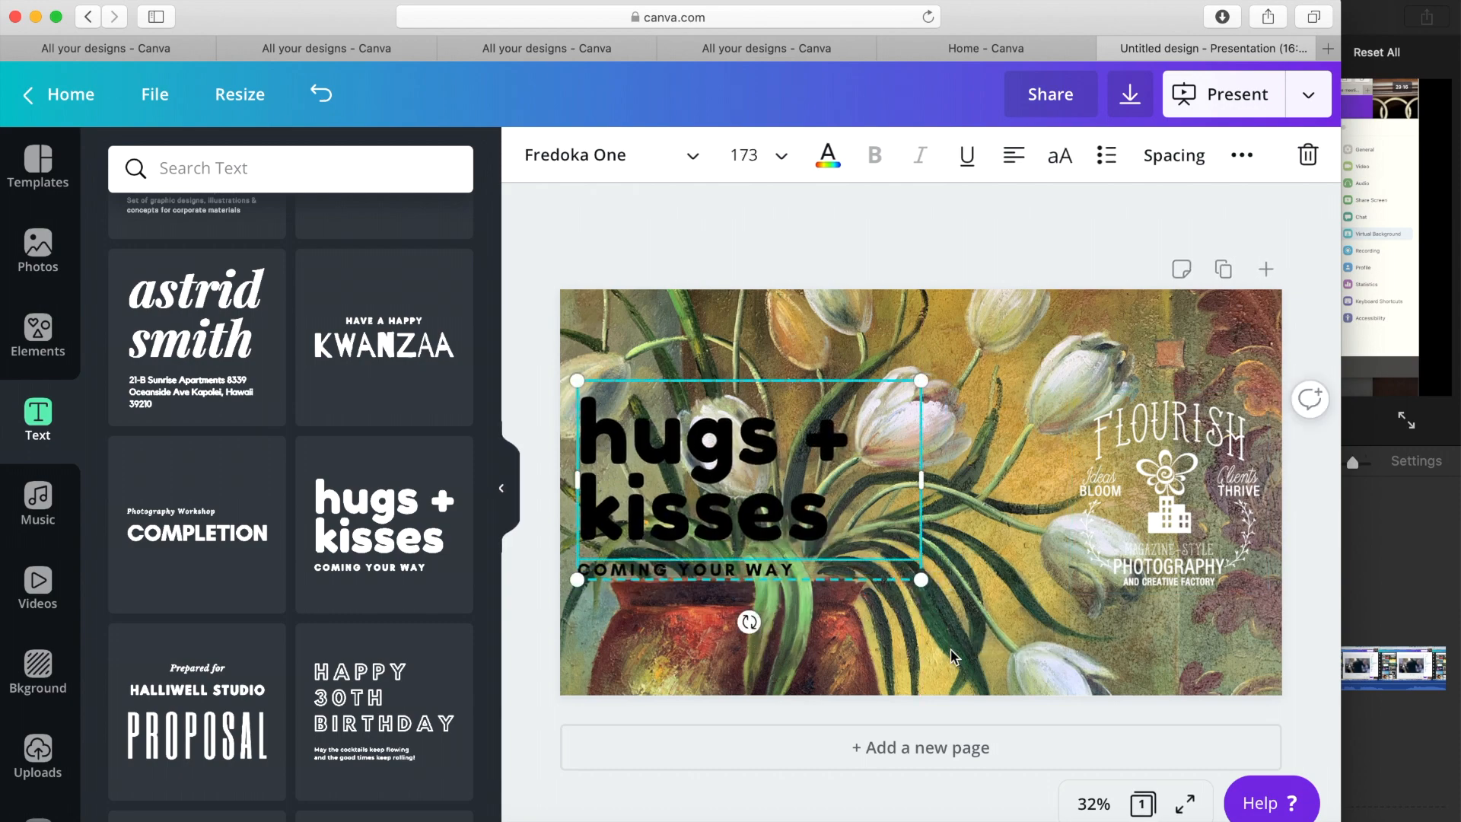
left_click(920, 578)
mouse_move(735, 444)
left_mouse_down()
mouse_move(736, 472)
mouse_move(738, 458)
left_mouse_up()
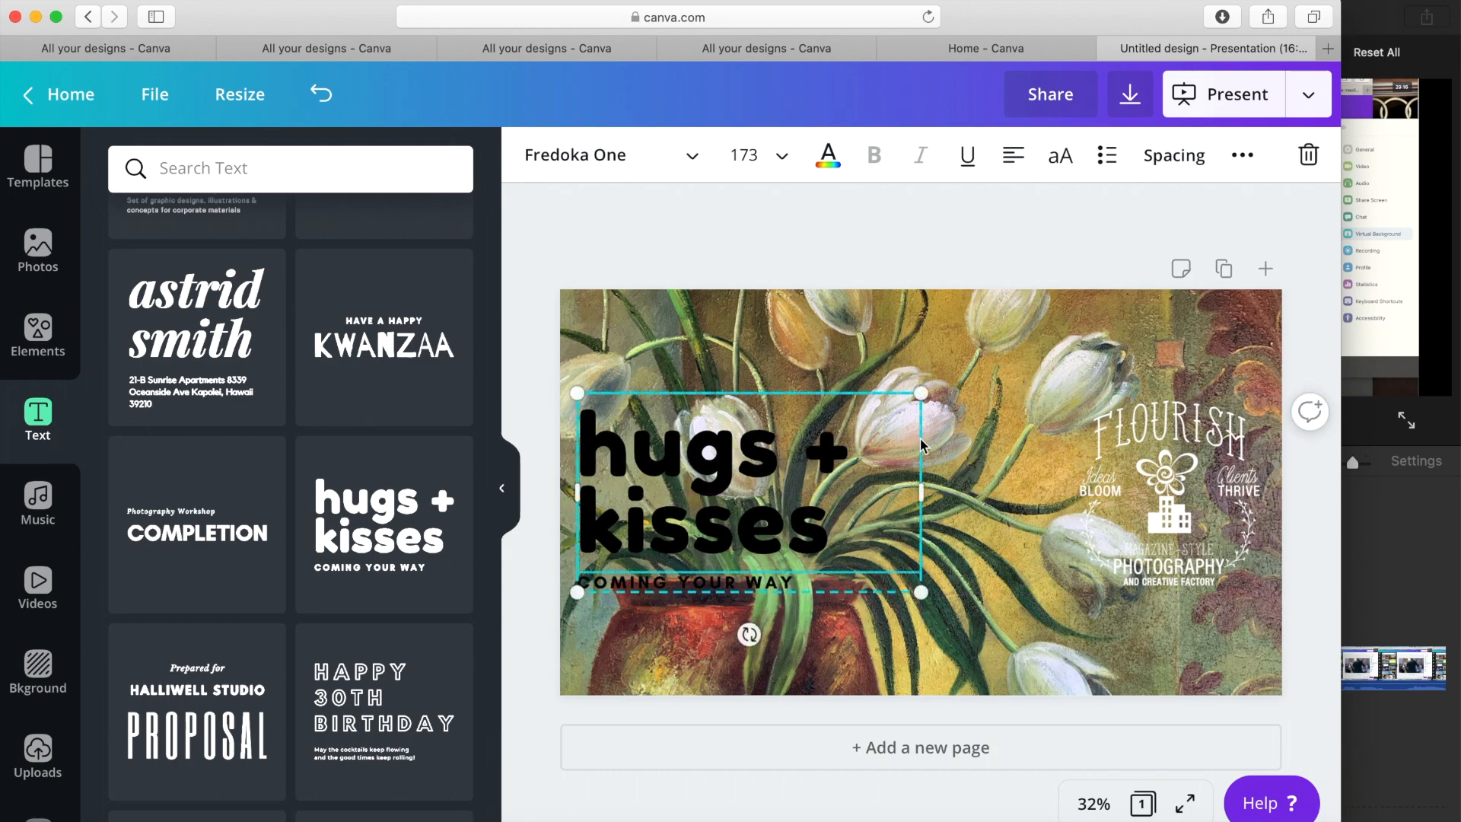
mouse_move(1158, 448)
left_mouse_down()
mouse_move(1160, 464)
mouse_move(1160, 452)
left_mouse_up()
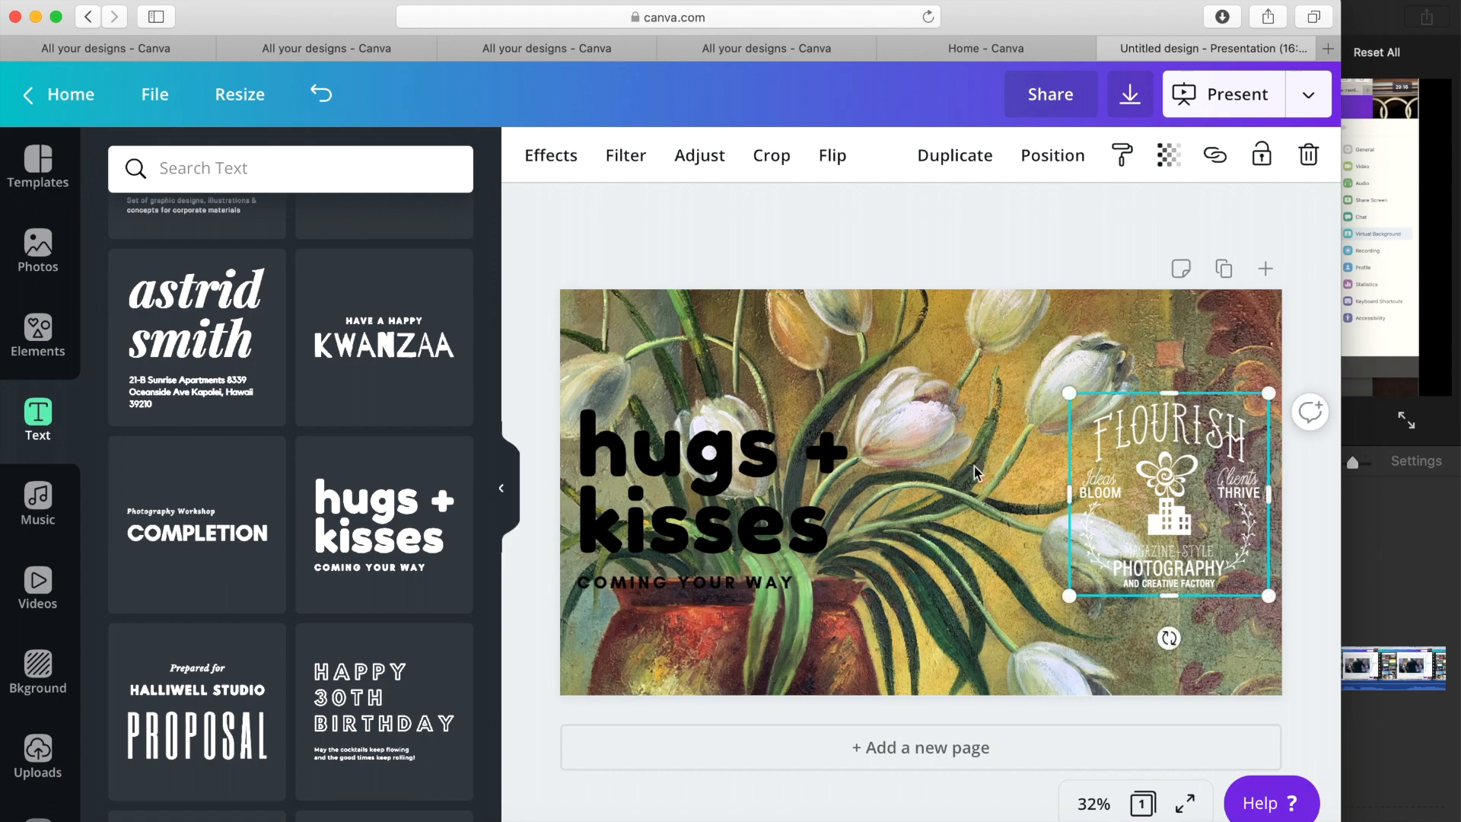
Try a bright turquoise-green, #01ffc2, as the text colour of the "hugs + kisses" heading
left_click(738, 475)
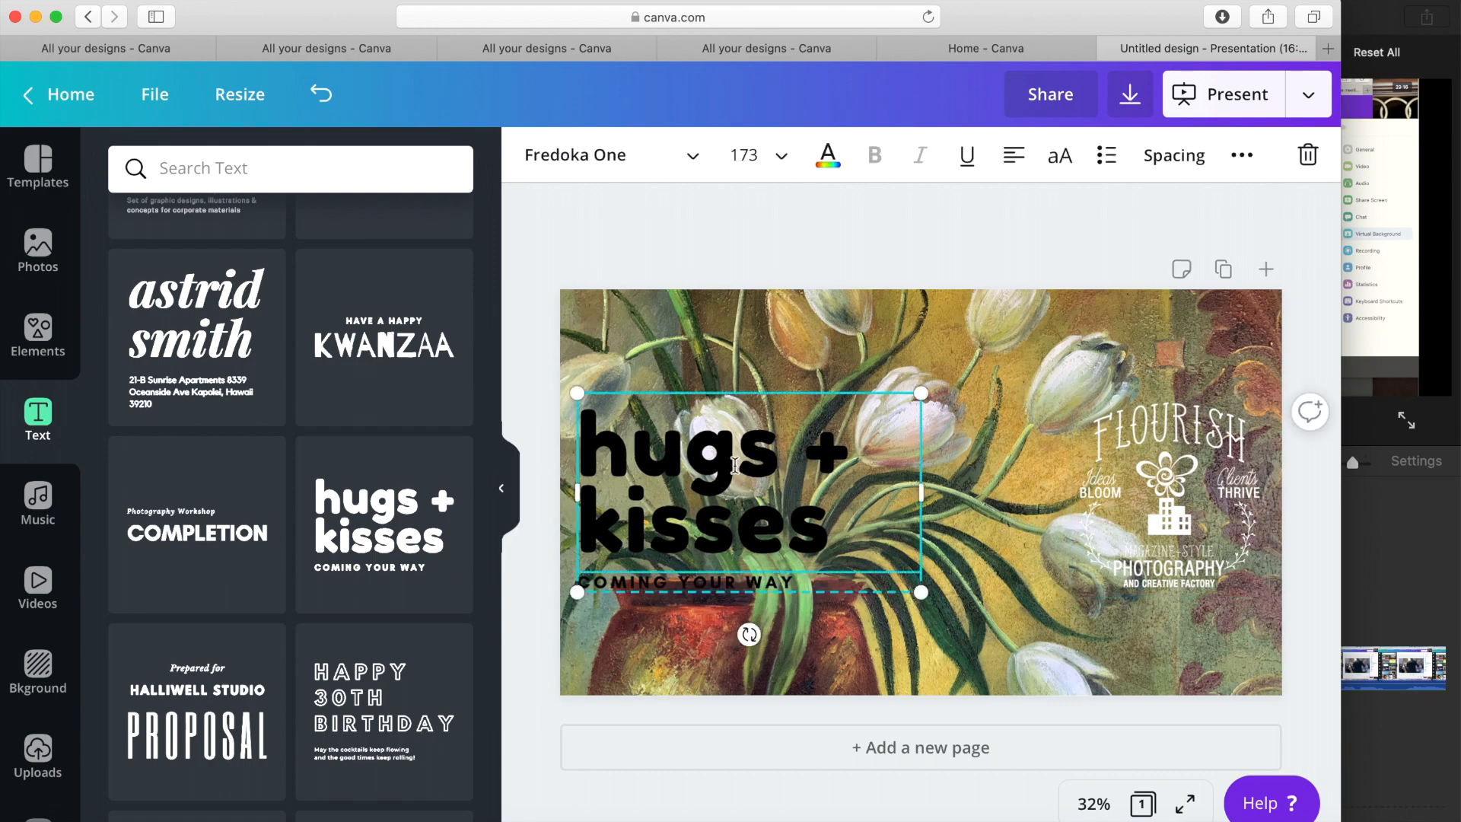
double_click(820, 525)
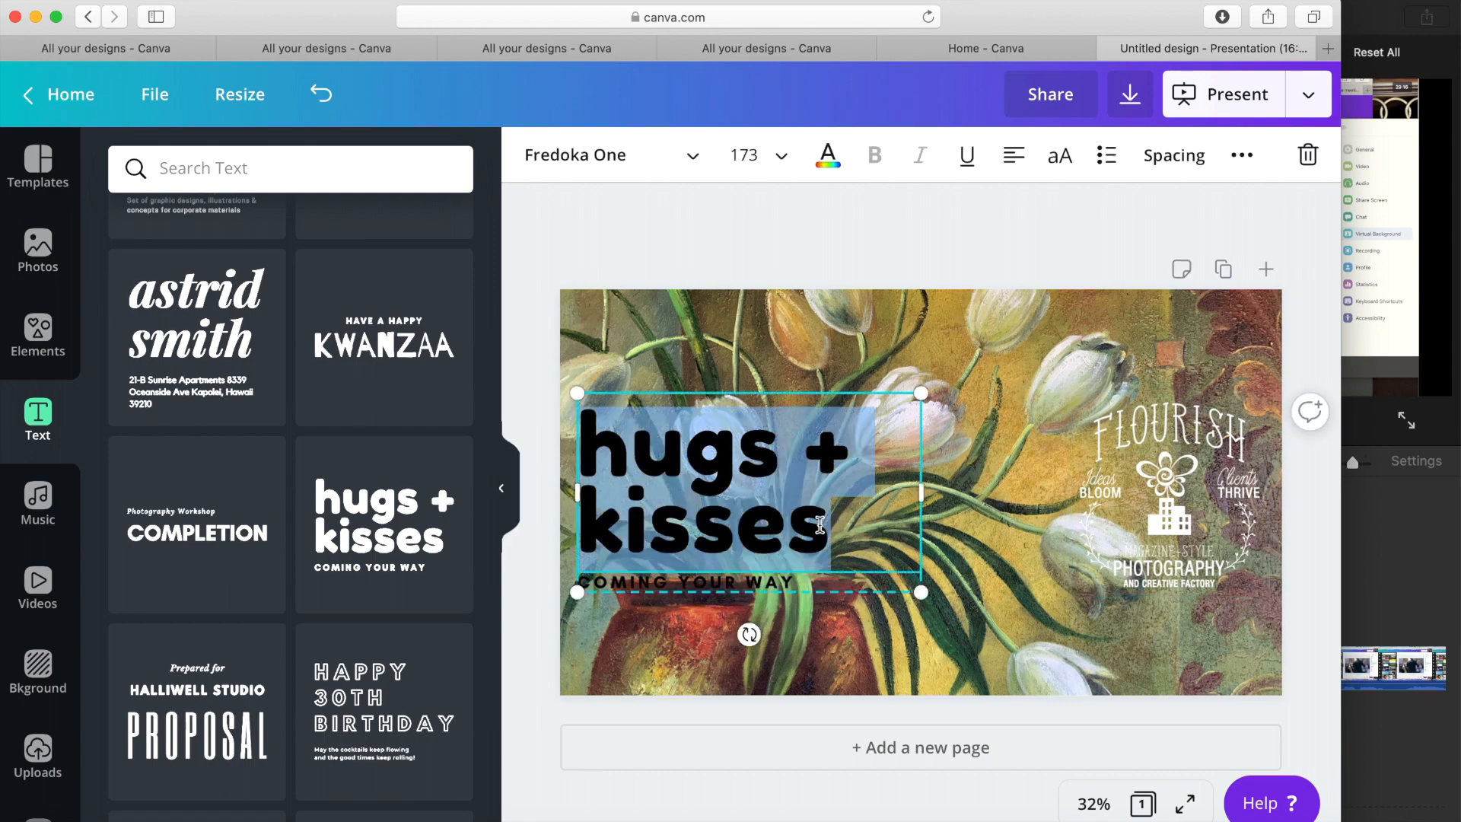
left_click(834, 158)
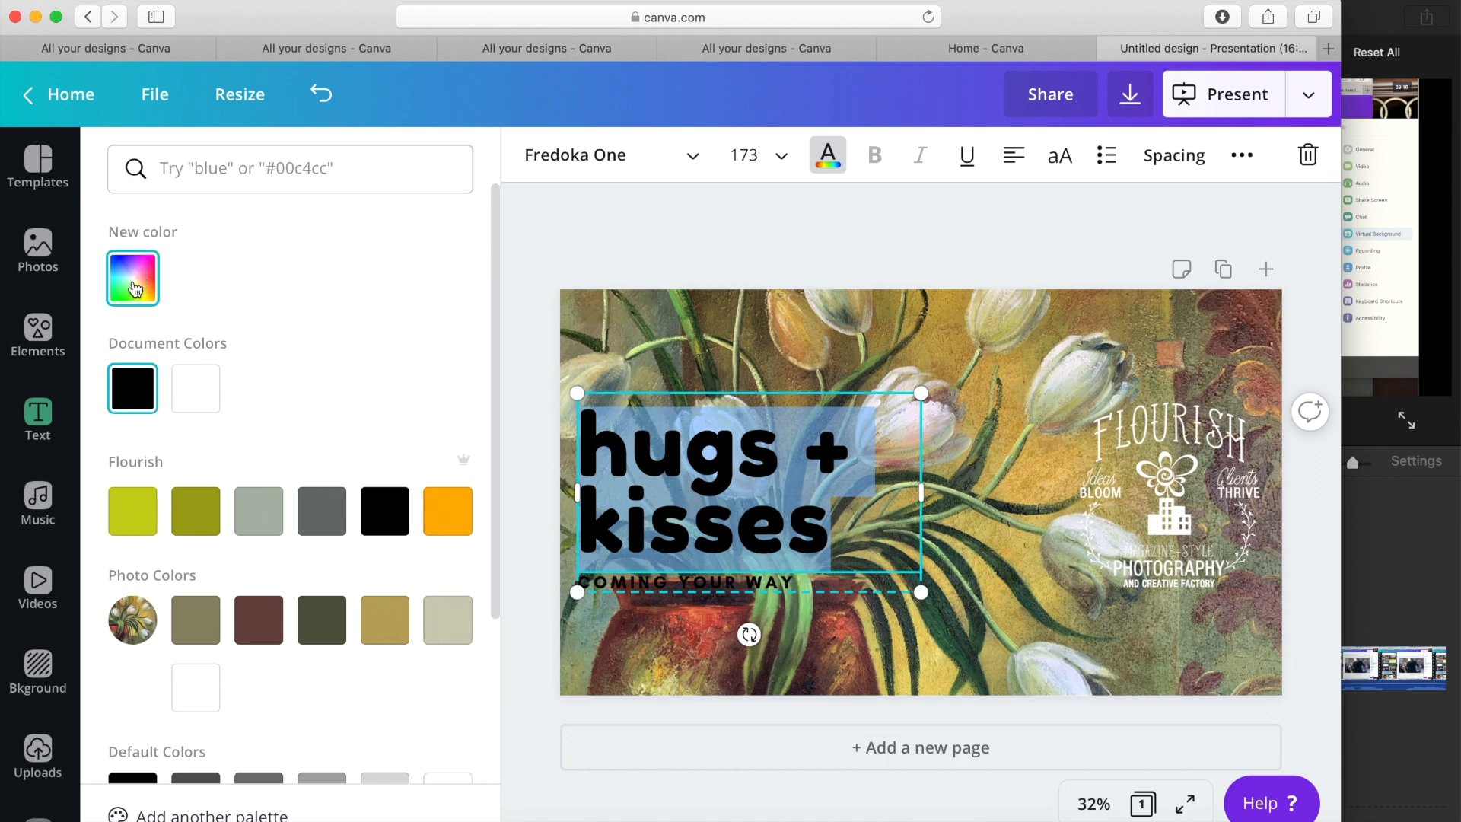
left_click(135, 290)
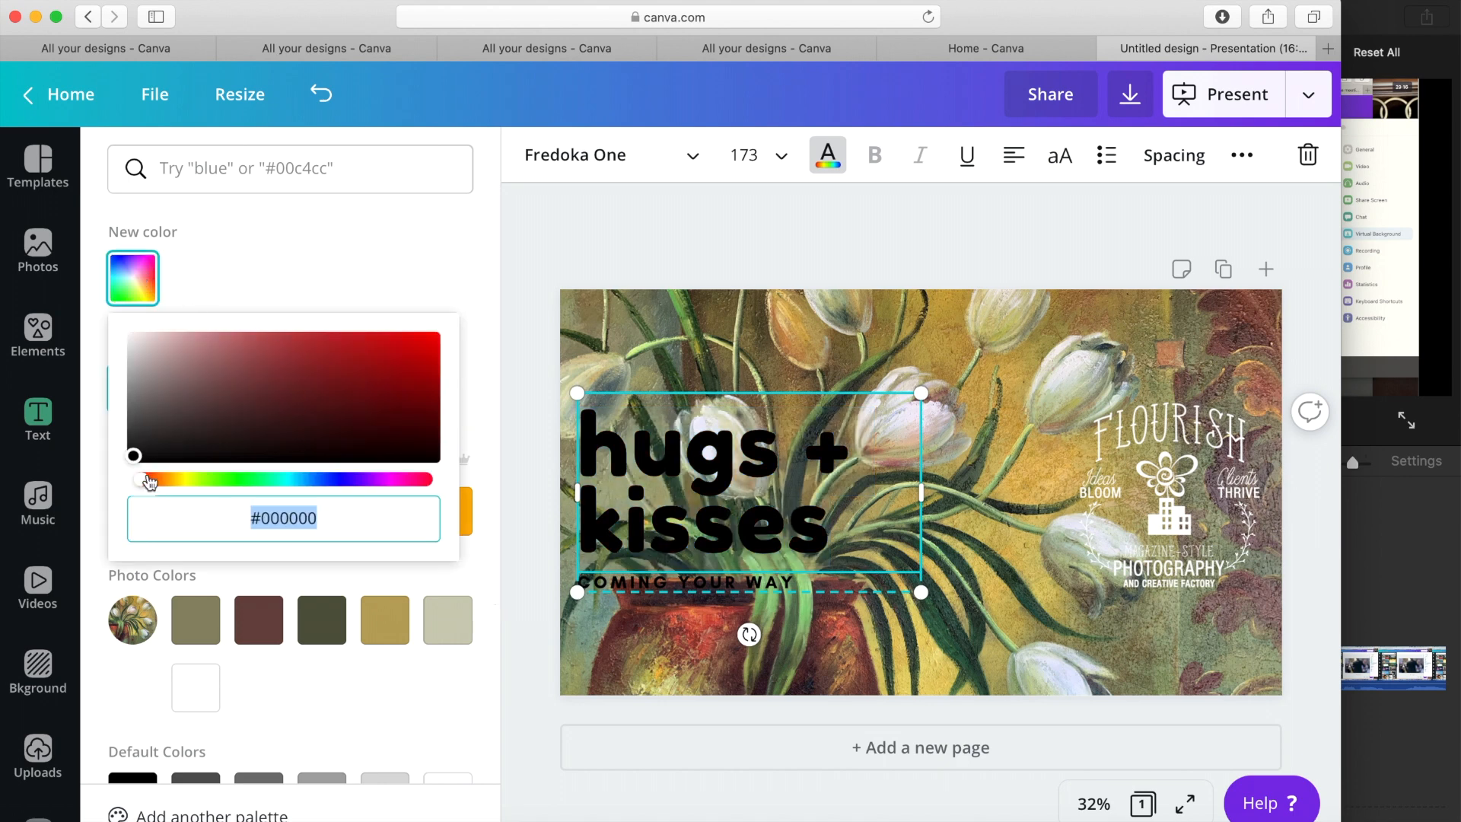
left_click_drag(148, 484, 271, 478)
left_click(347, 374)
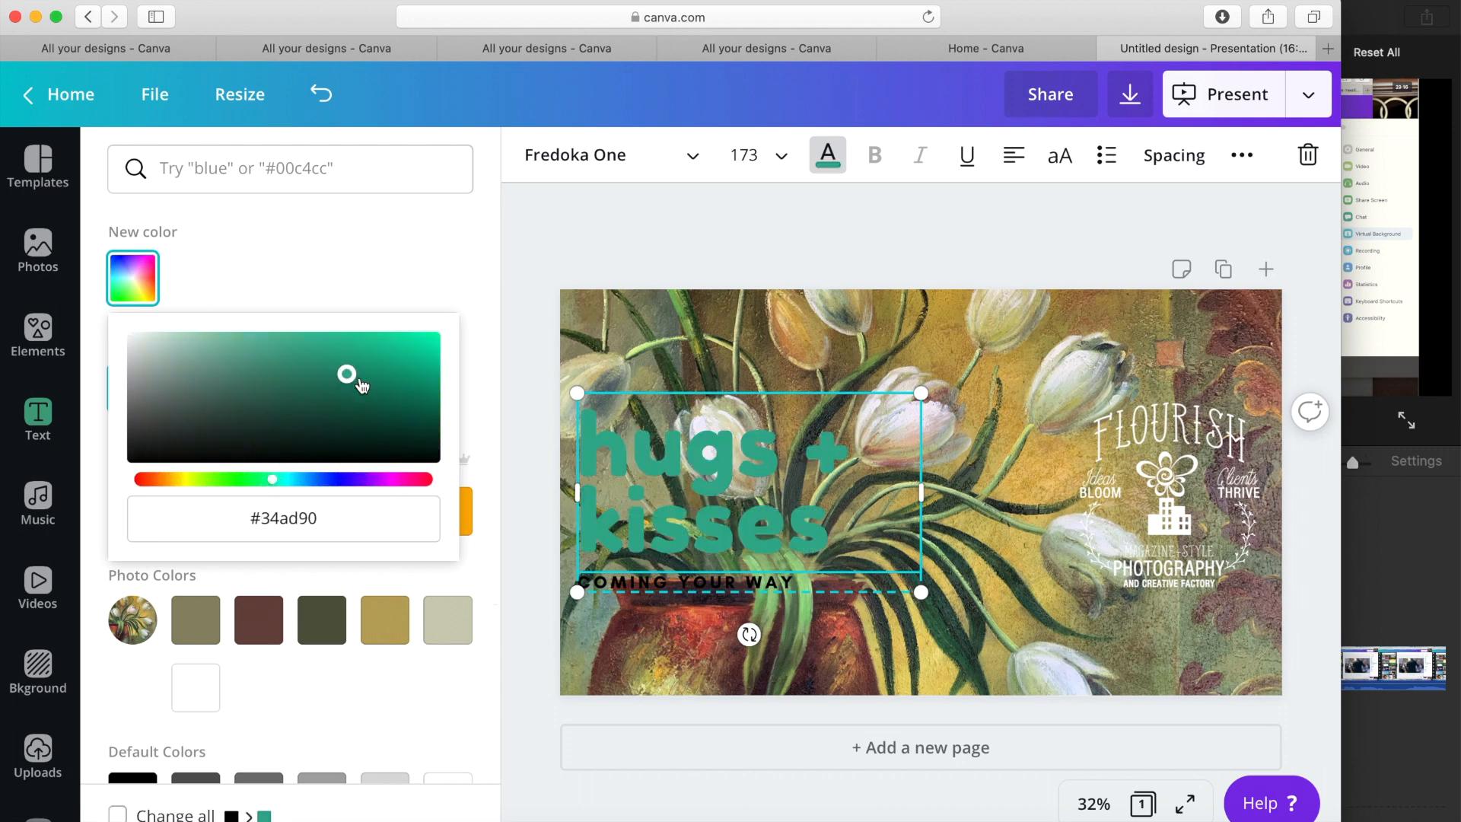
left_click(300, 364)
left_click(424, 338)
left_click_drag(424, 338, 439, 322)
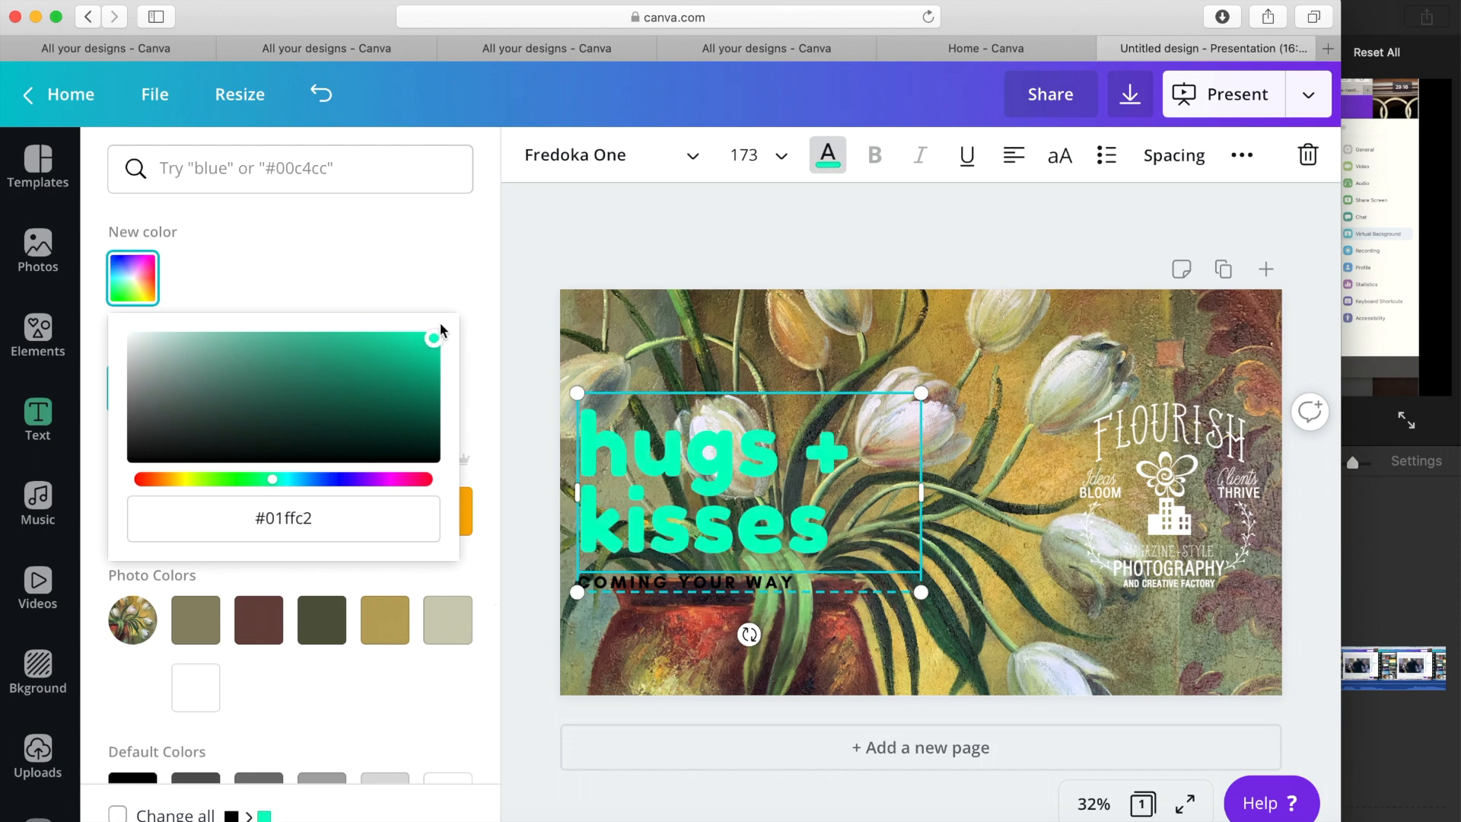
Set the text colour of the "hugs + kisses" heading to white
left_click(145, 280)
left_click(145, 281)
left_click(145, 280)
left_click(257, 382)
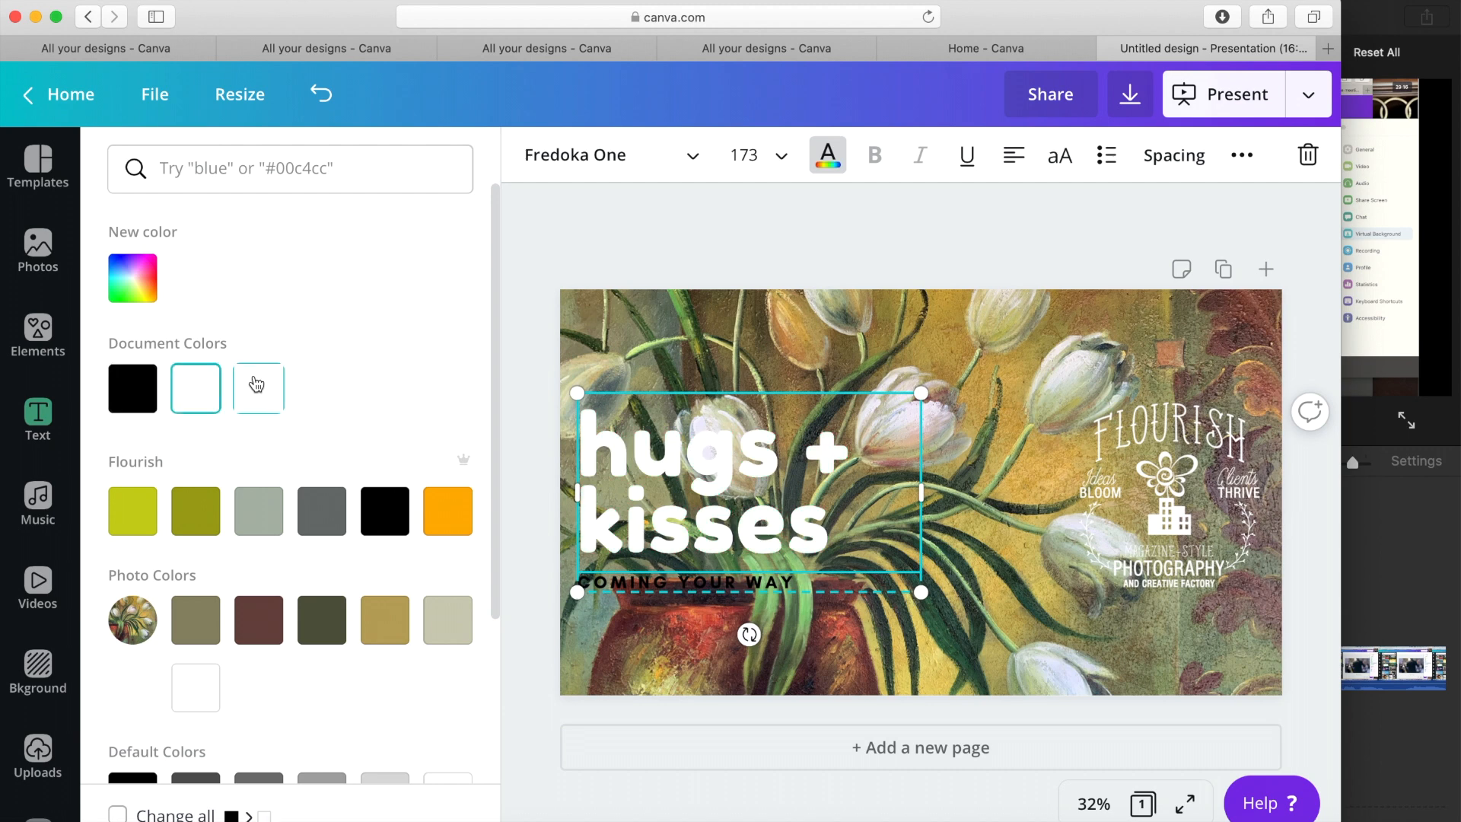
Set the text colour of the "COMING YOUR WAY" line to a new bright yellow, #fff616
left_click(673, 593)
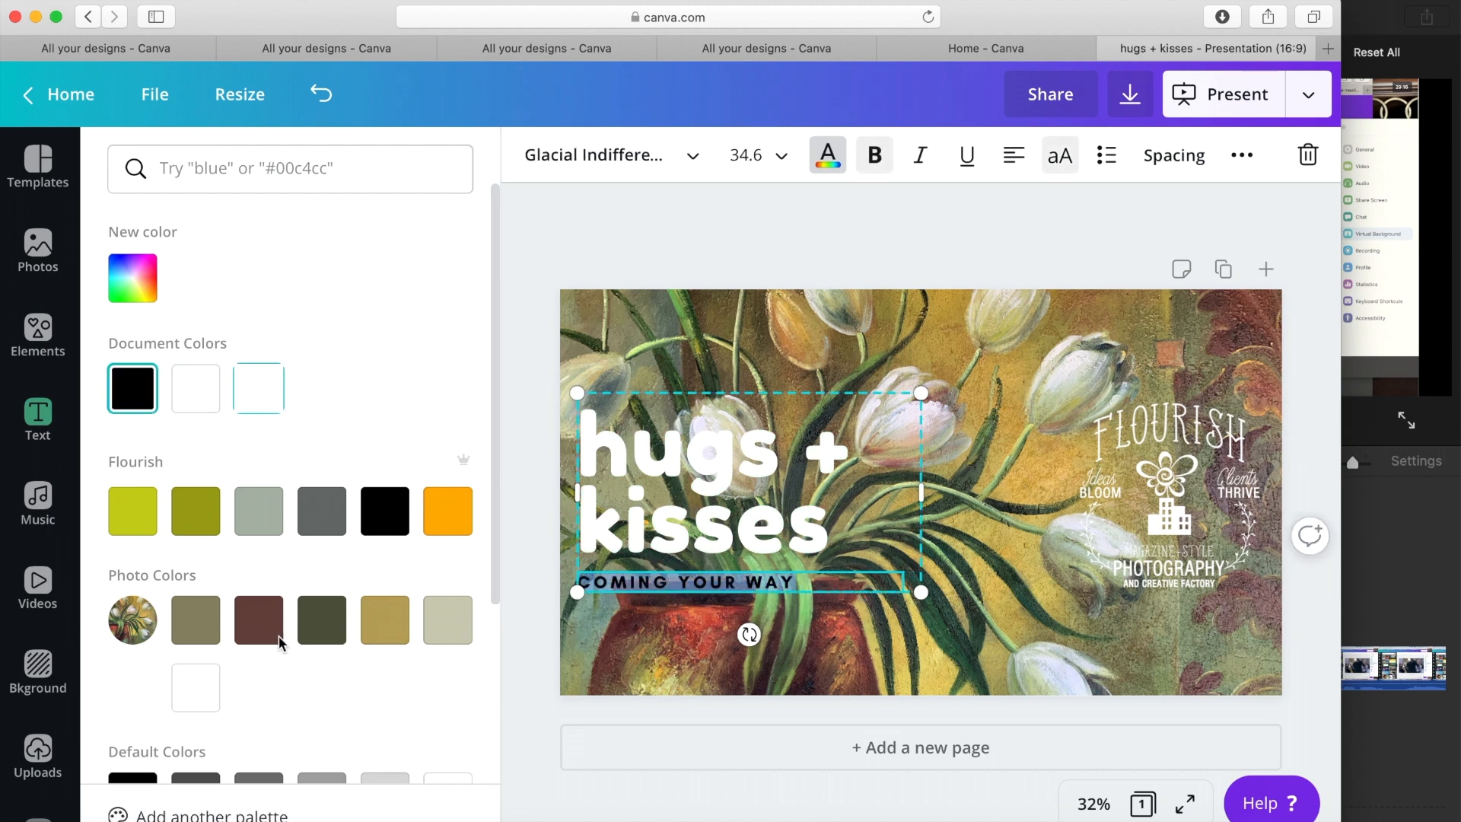
left_click(135, 284)
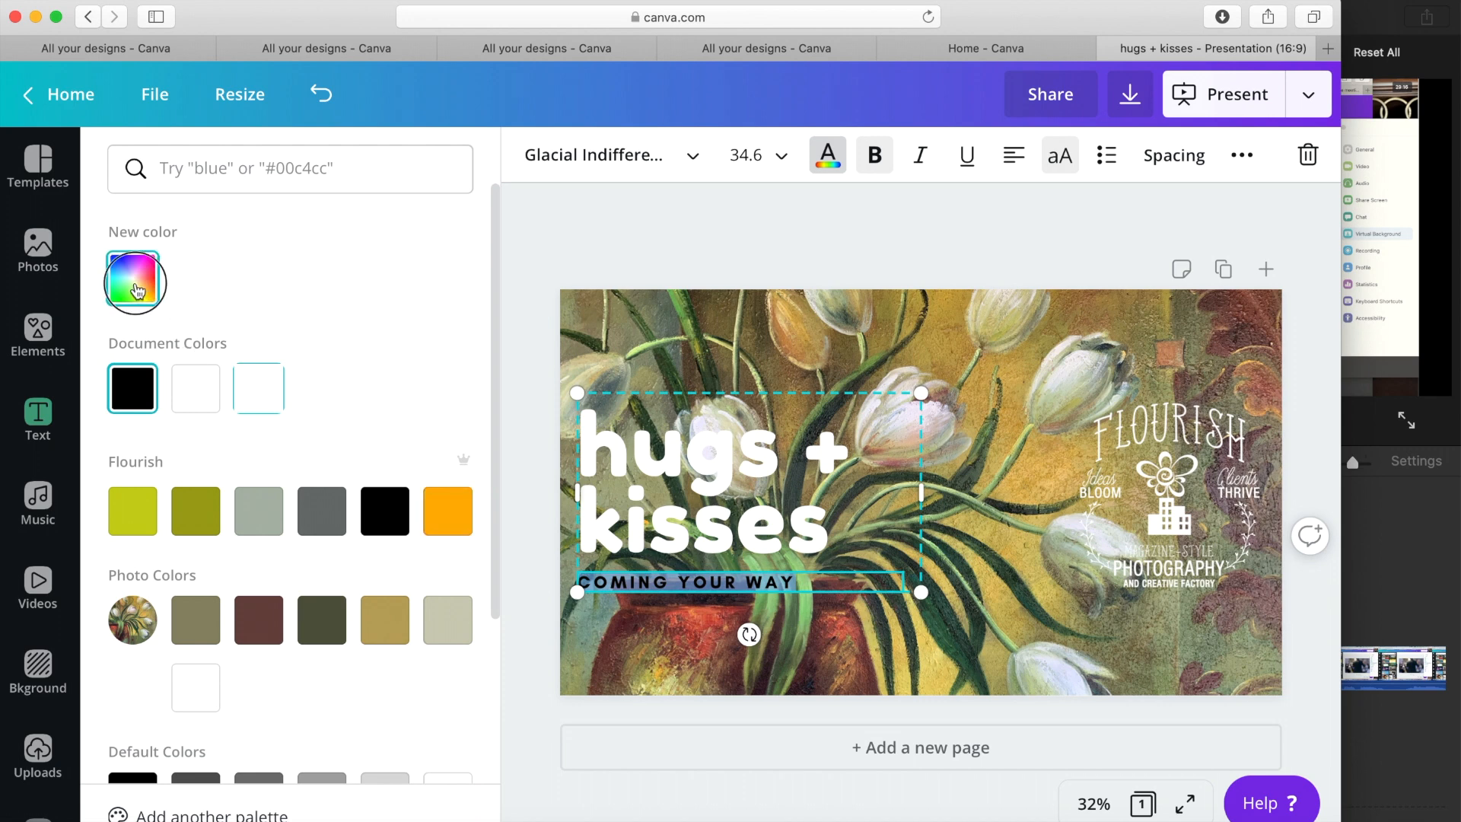
left_click(184, 479)
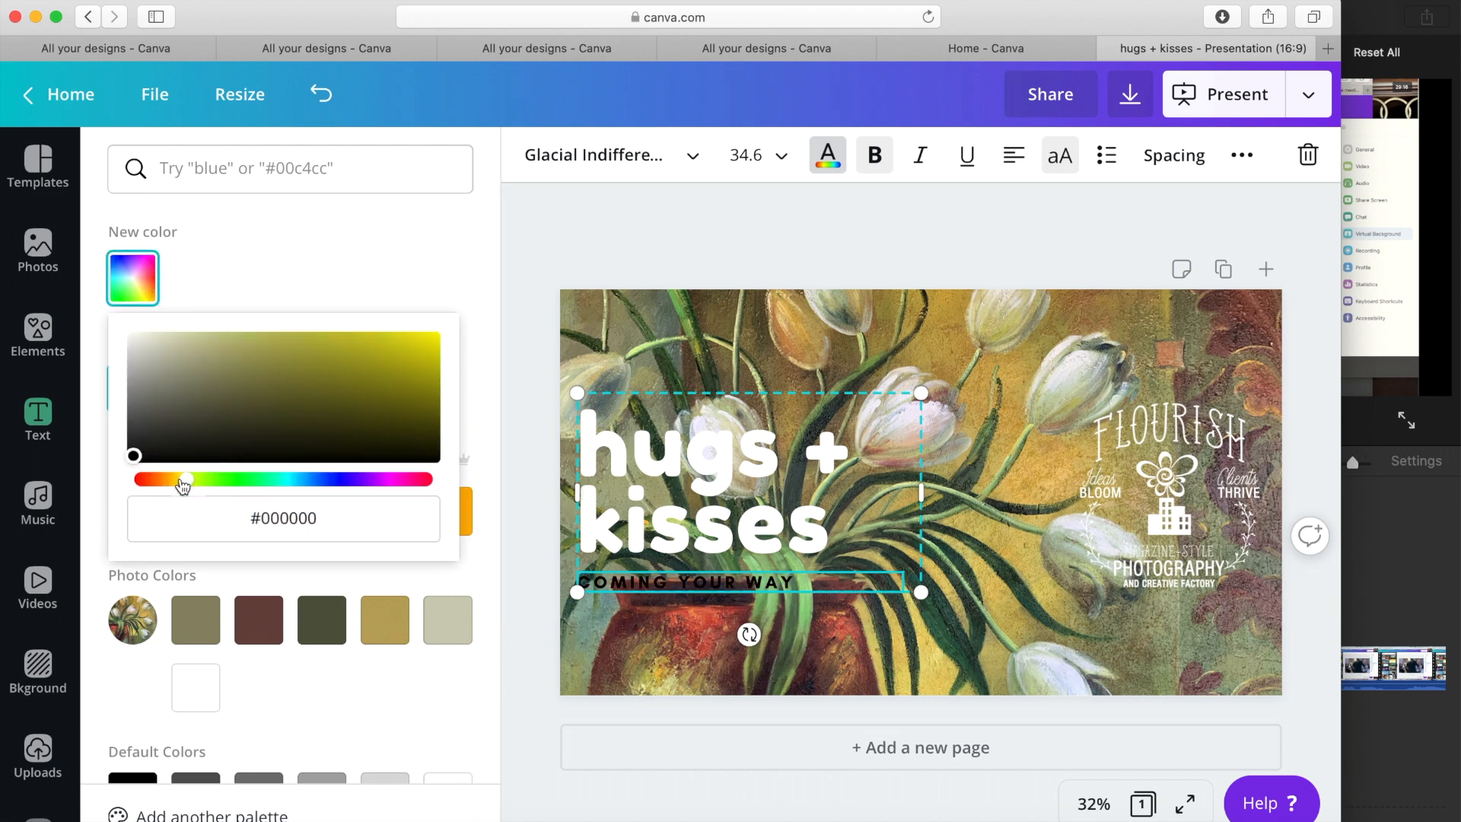
left_click_drag(409, 347, 413, 297)
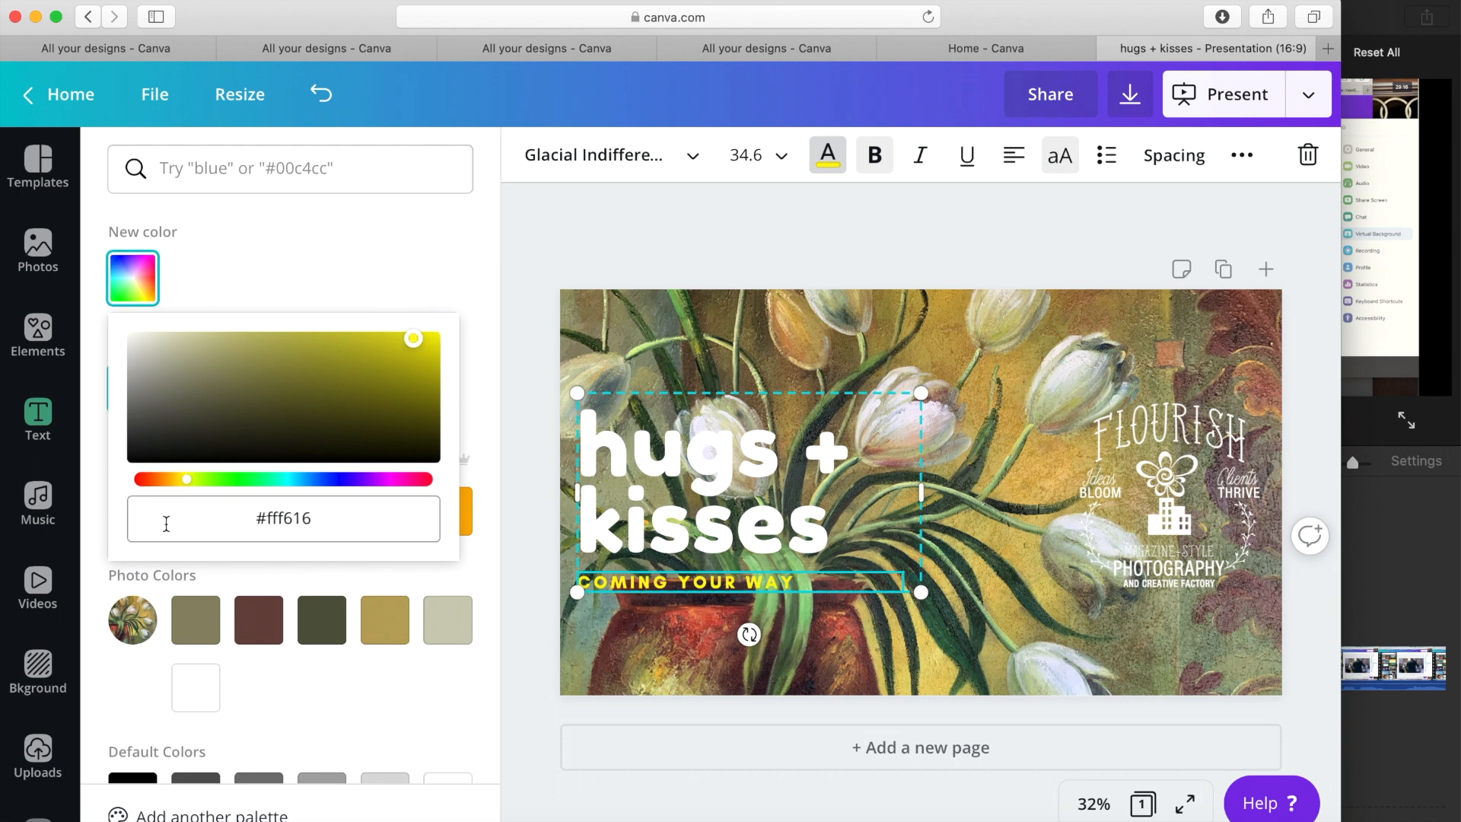
left_click_drag(186, 487, 184, 487)
left_click(556, 242)
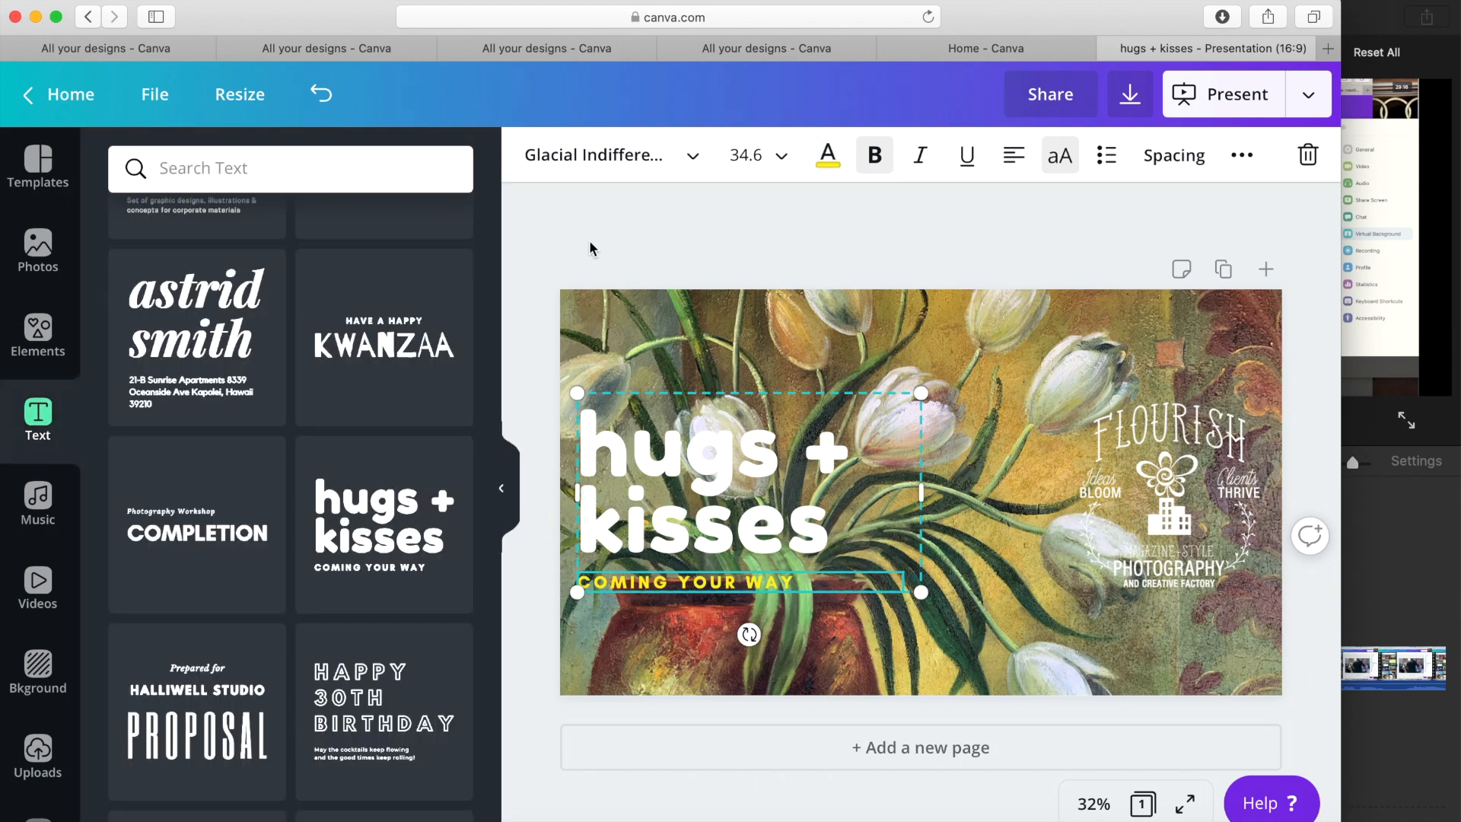
Try the Festive filter on the background painting, and replace it with the Selfie filter at intensity 50
left_click(641, 310)
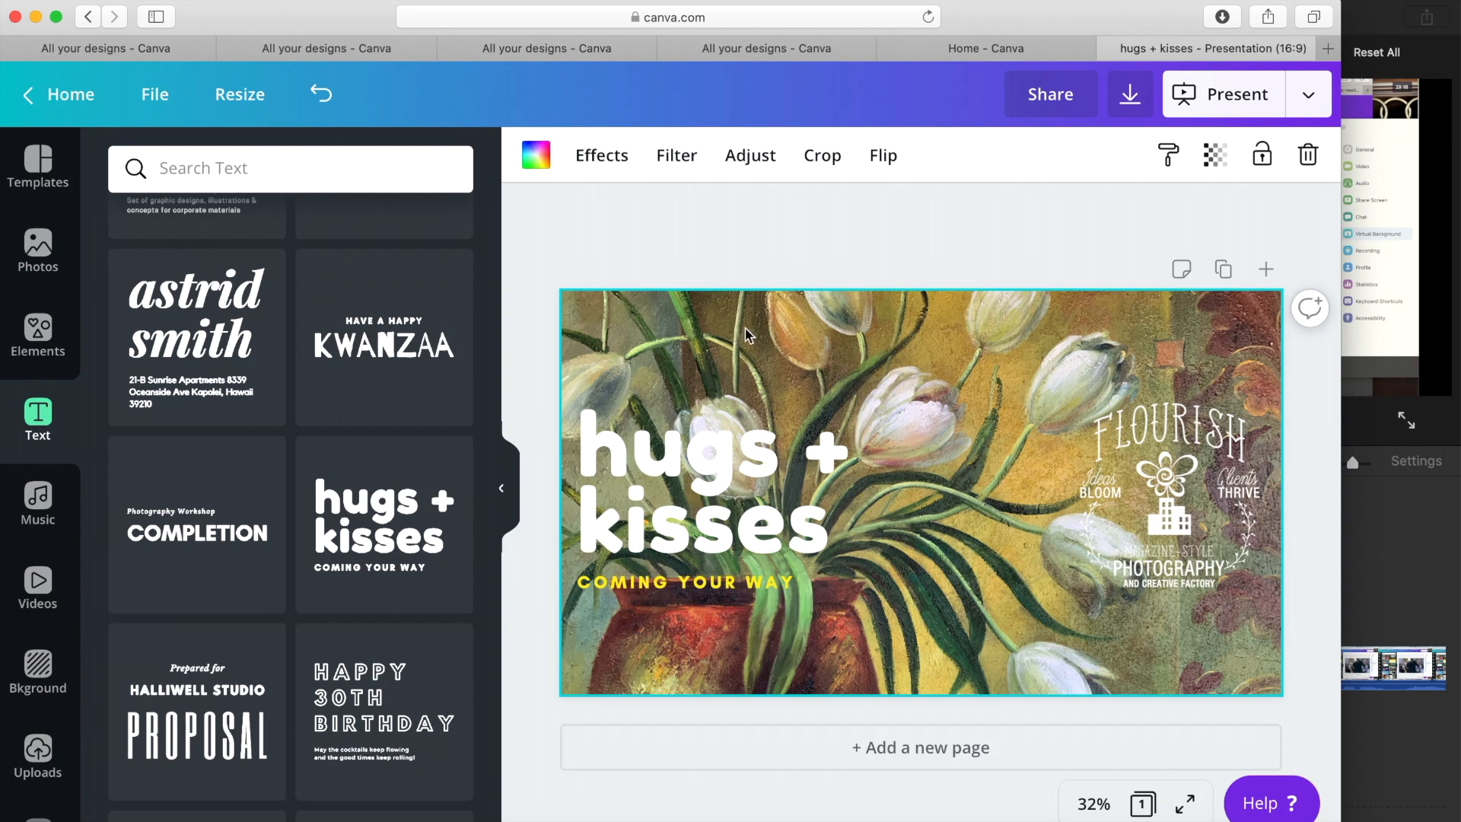
left_click(668, 156)
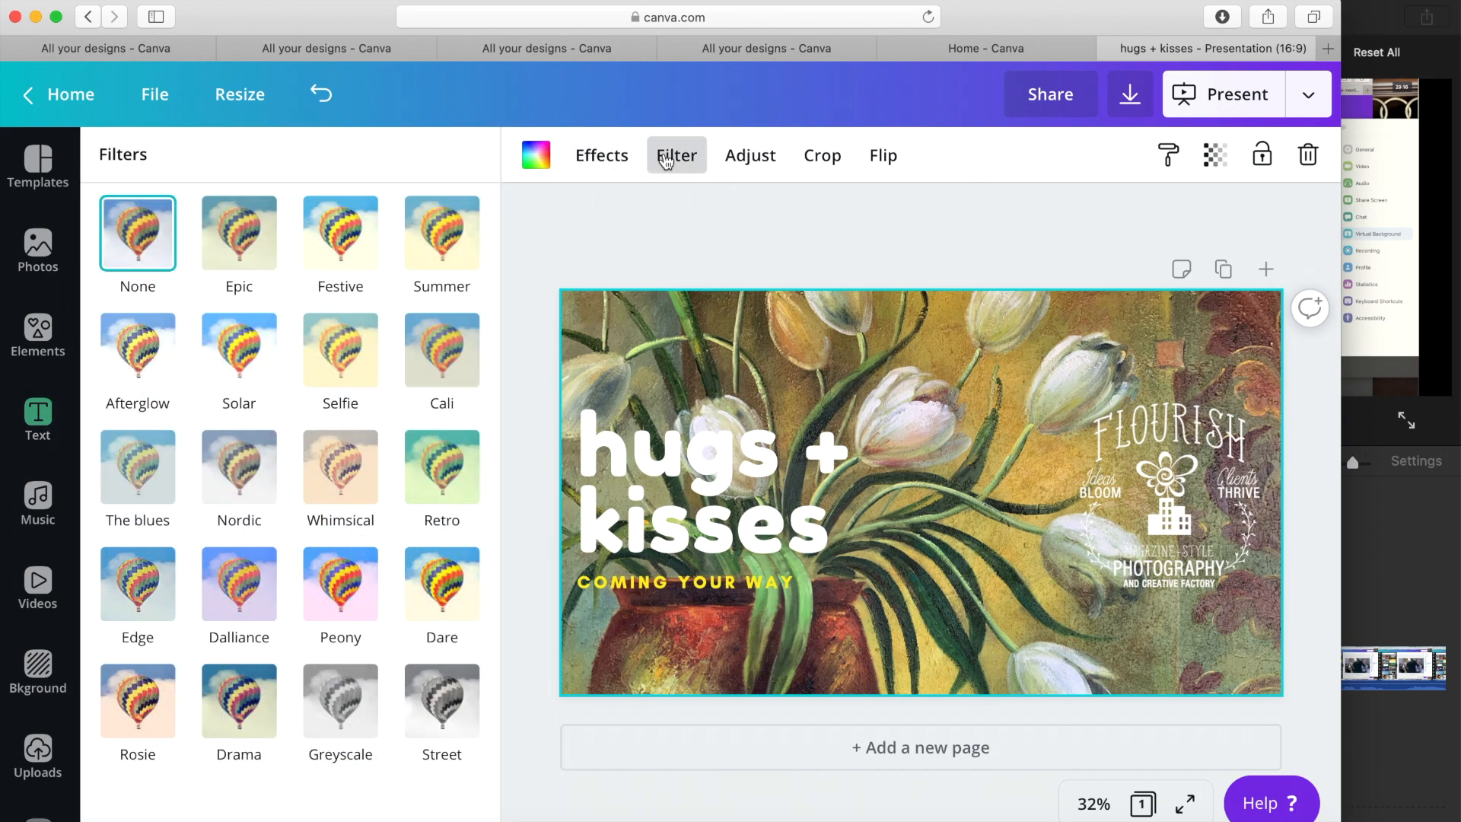
left_click(354, 244)
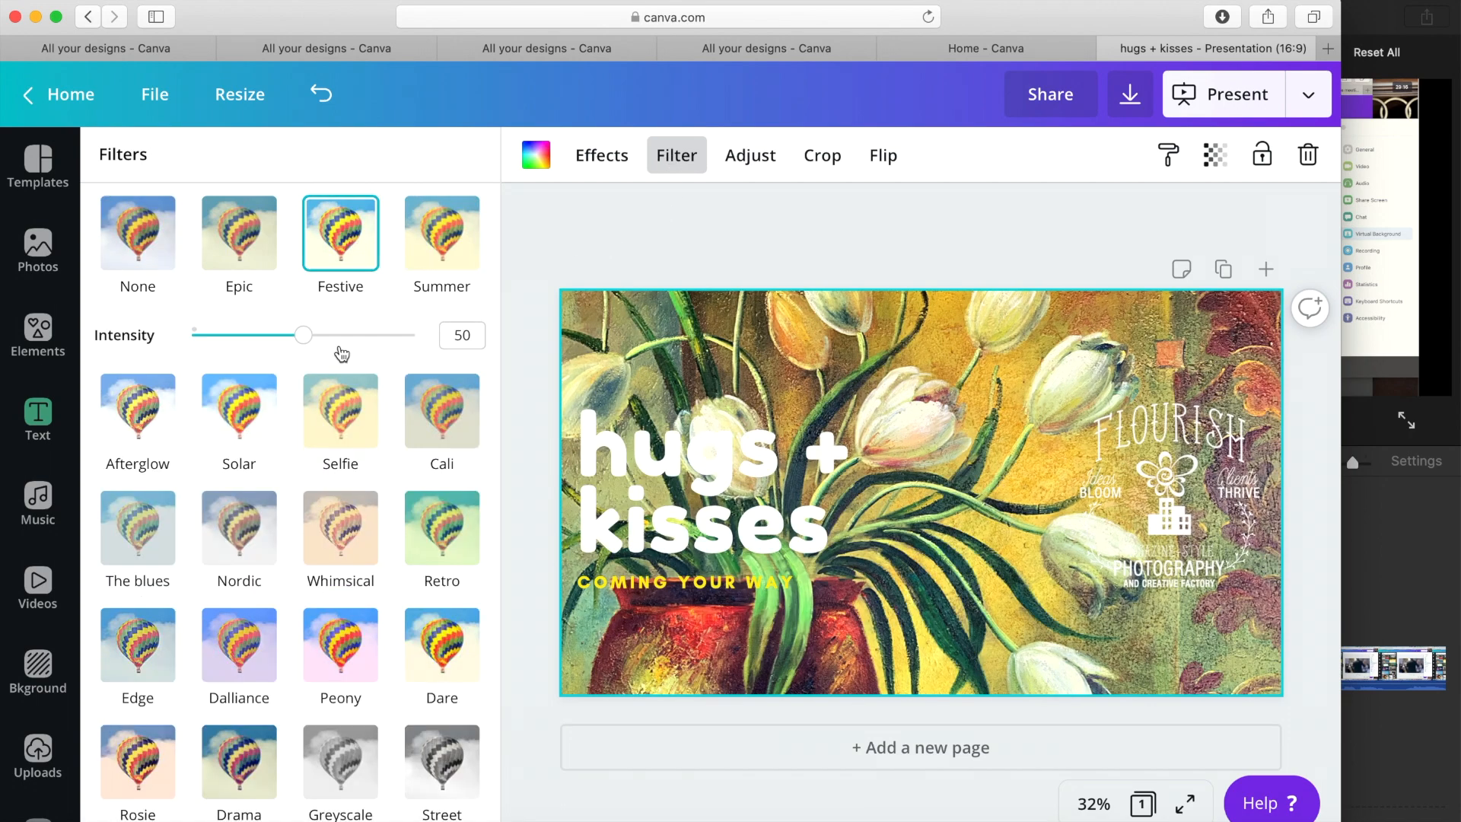
left_click(344, 430)
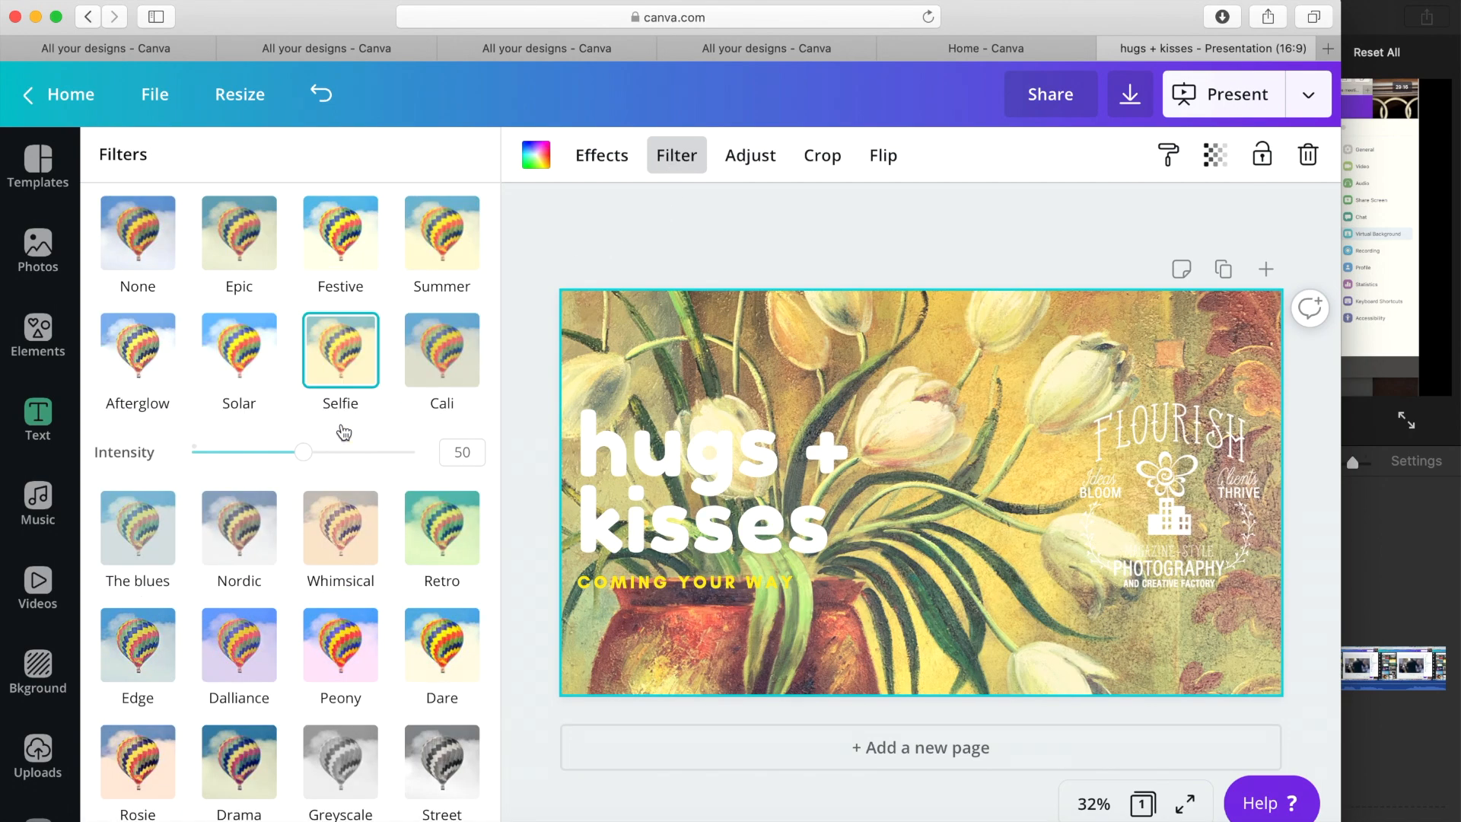
Try the Retro filter on the background painting, and replace it with the Peony filter at a reduced intensity
left_click(431, 540)
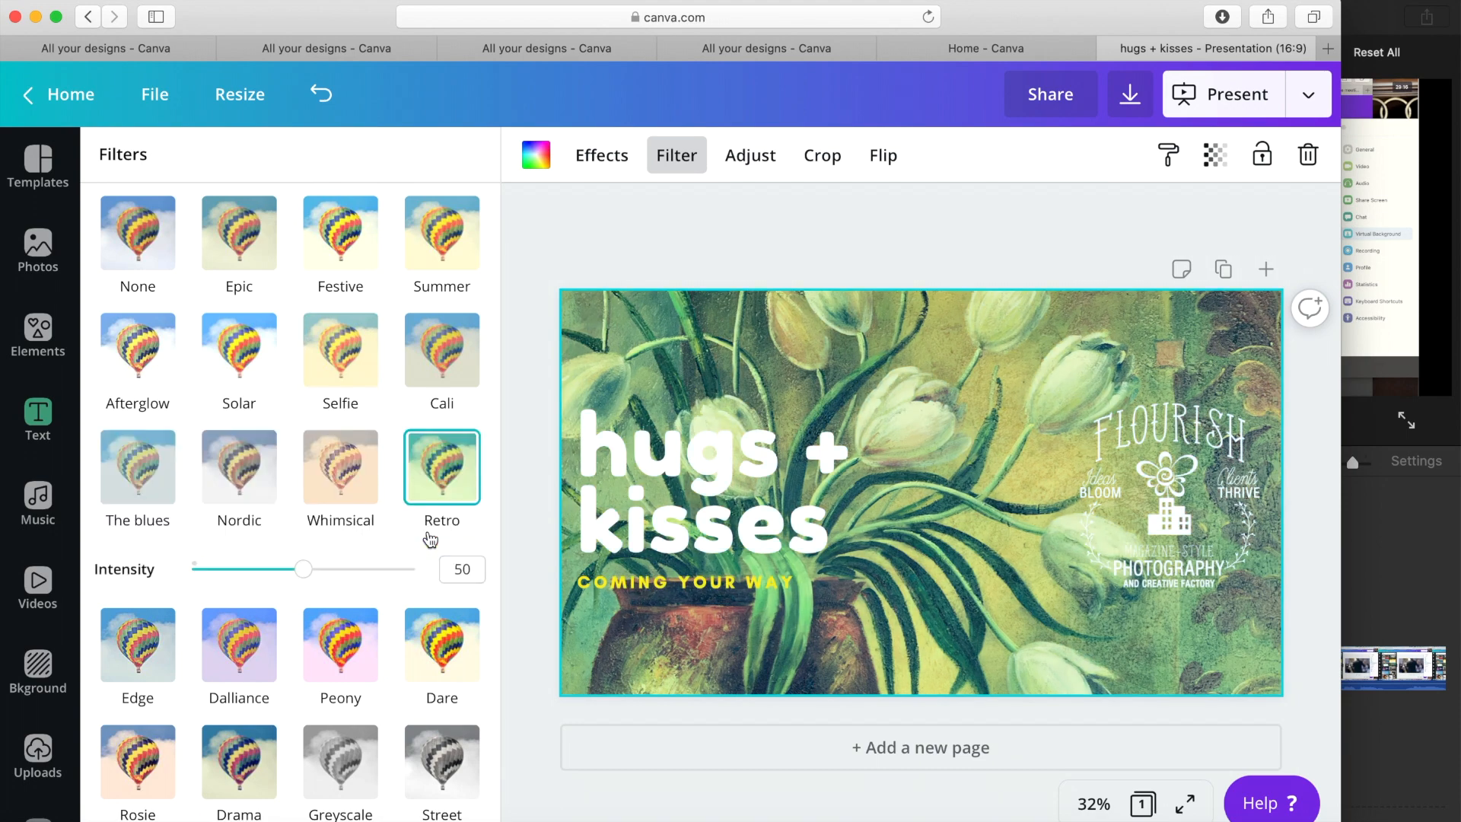
left_click(359, 638)
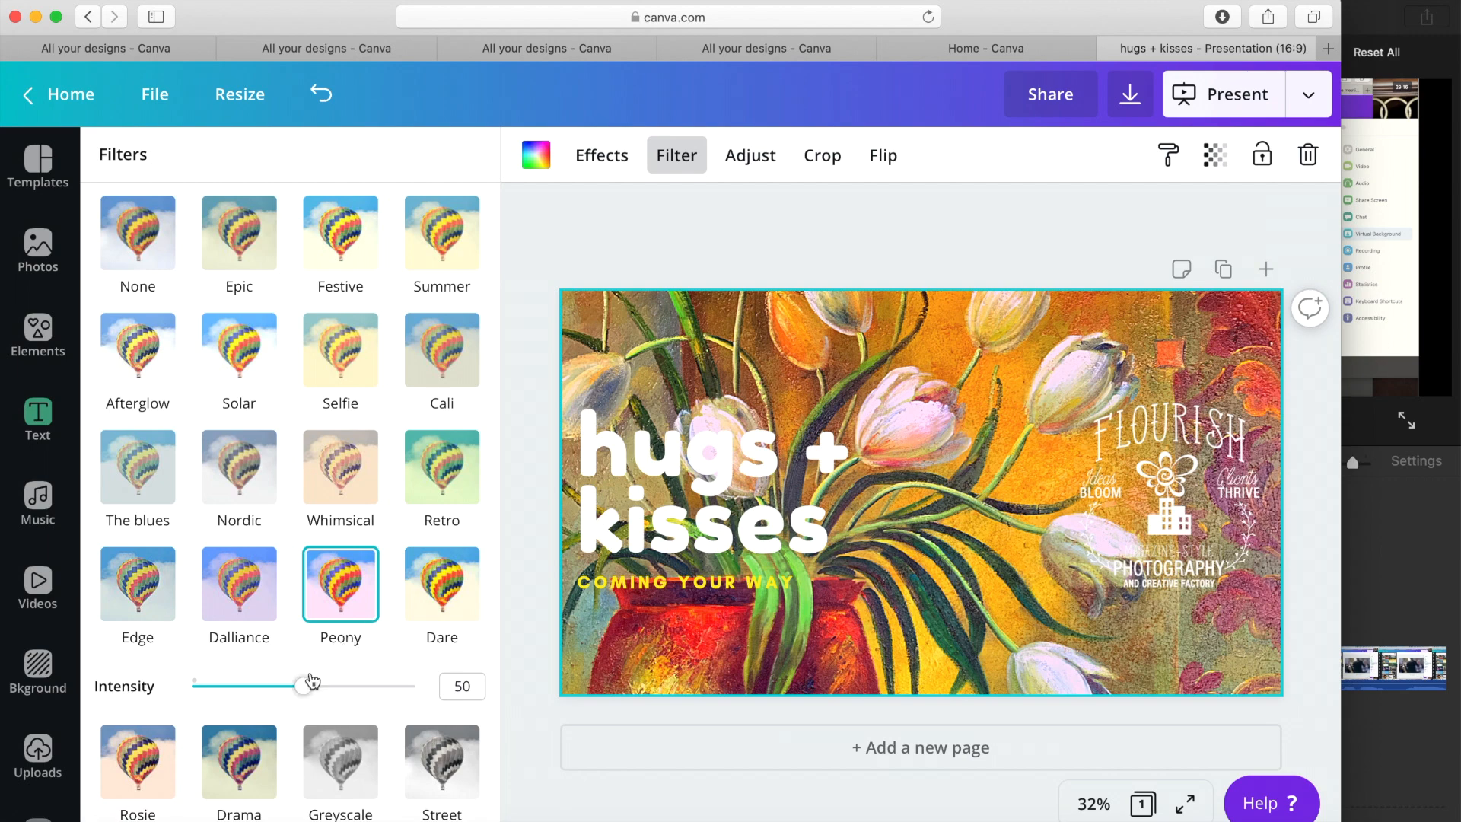
left_click_drag(303, 686, 266, 699)
Adjust the background painting to brightness -7, contrast 18 and saturation 55
left_click(748, 157)
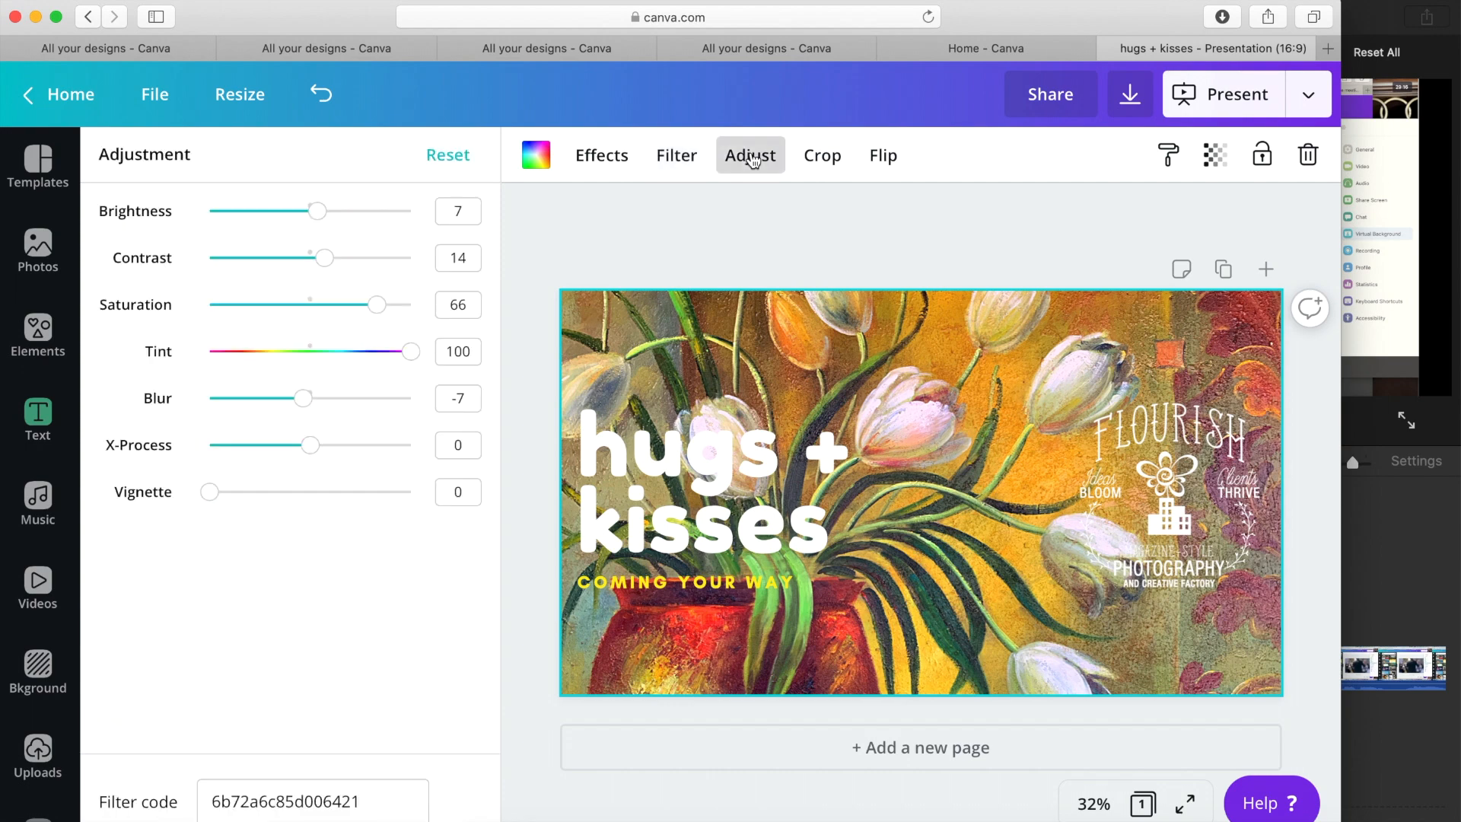
left_click_drag(320, 219, 328, 259)
mouse_move(376, 306)
left_mouse_down()
mouse_move(349, 313)
mouse_move(370, 310)
left_mouse_up()
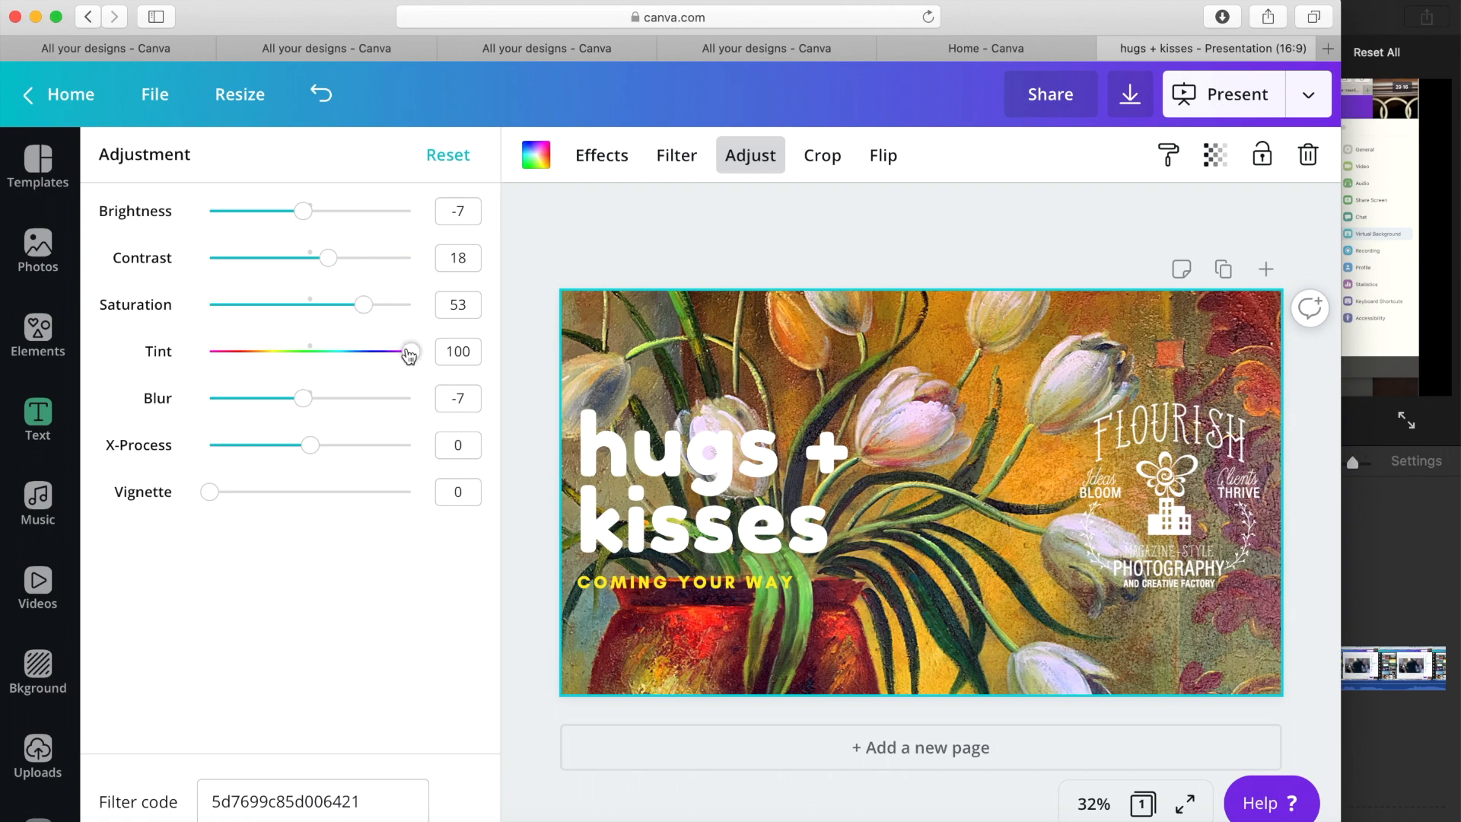
left_click_drag(368, 316, 370, 313)
Set the background painting's blur to 11 after trying 31, and its vignette to 19
mouse_move(303, 402)
left_mouse_down()
mouse_move(249, 406)
mouse_move(324, 407)
left_mouse_up()
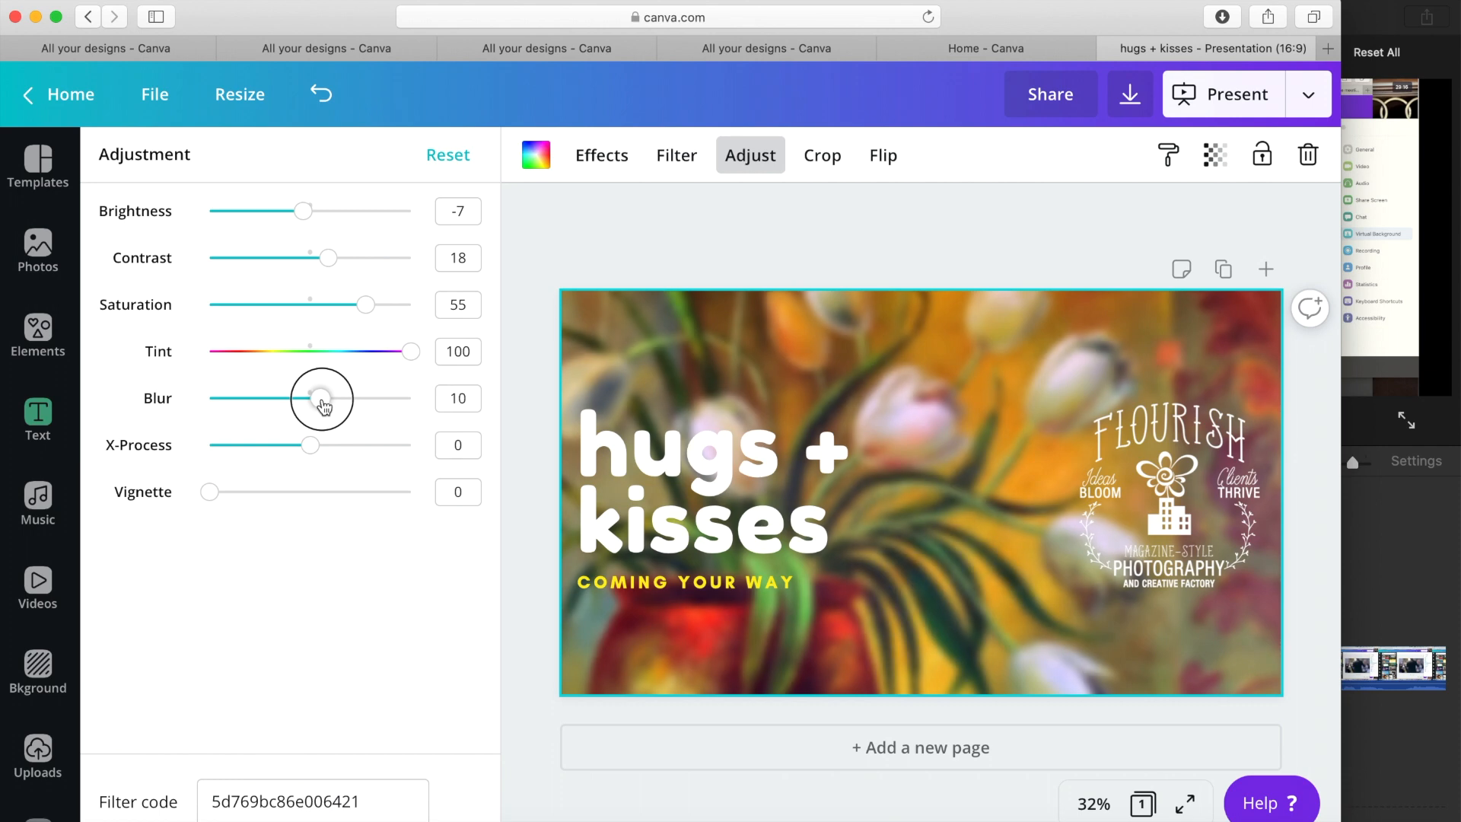
left_click_drag(324, 408, 325, 407)
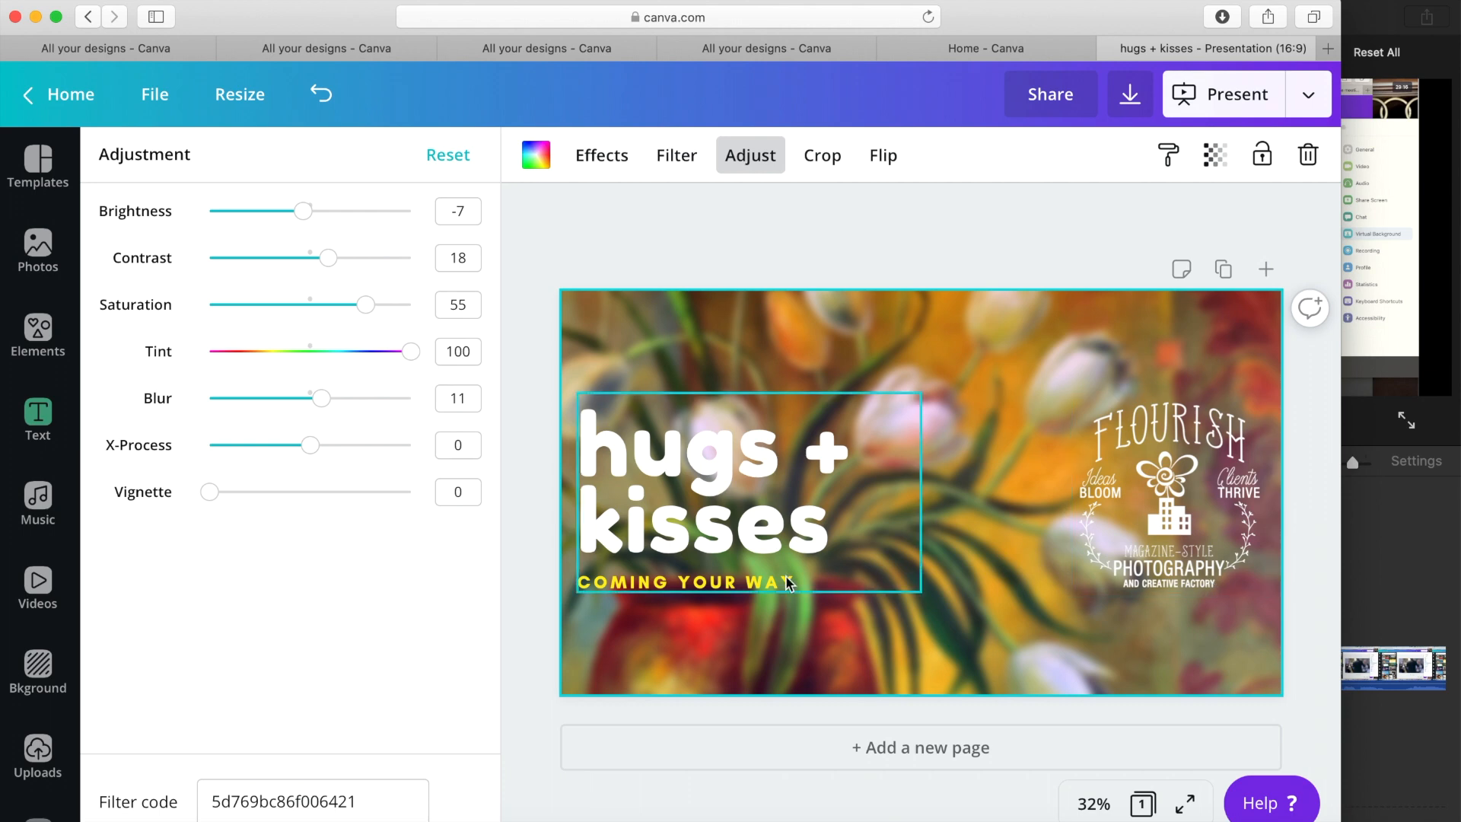
left_click_drag(320, 403, 347, 409)
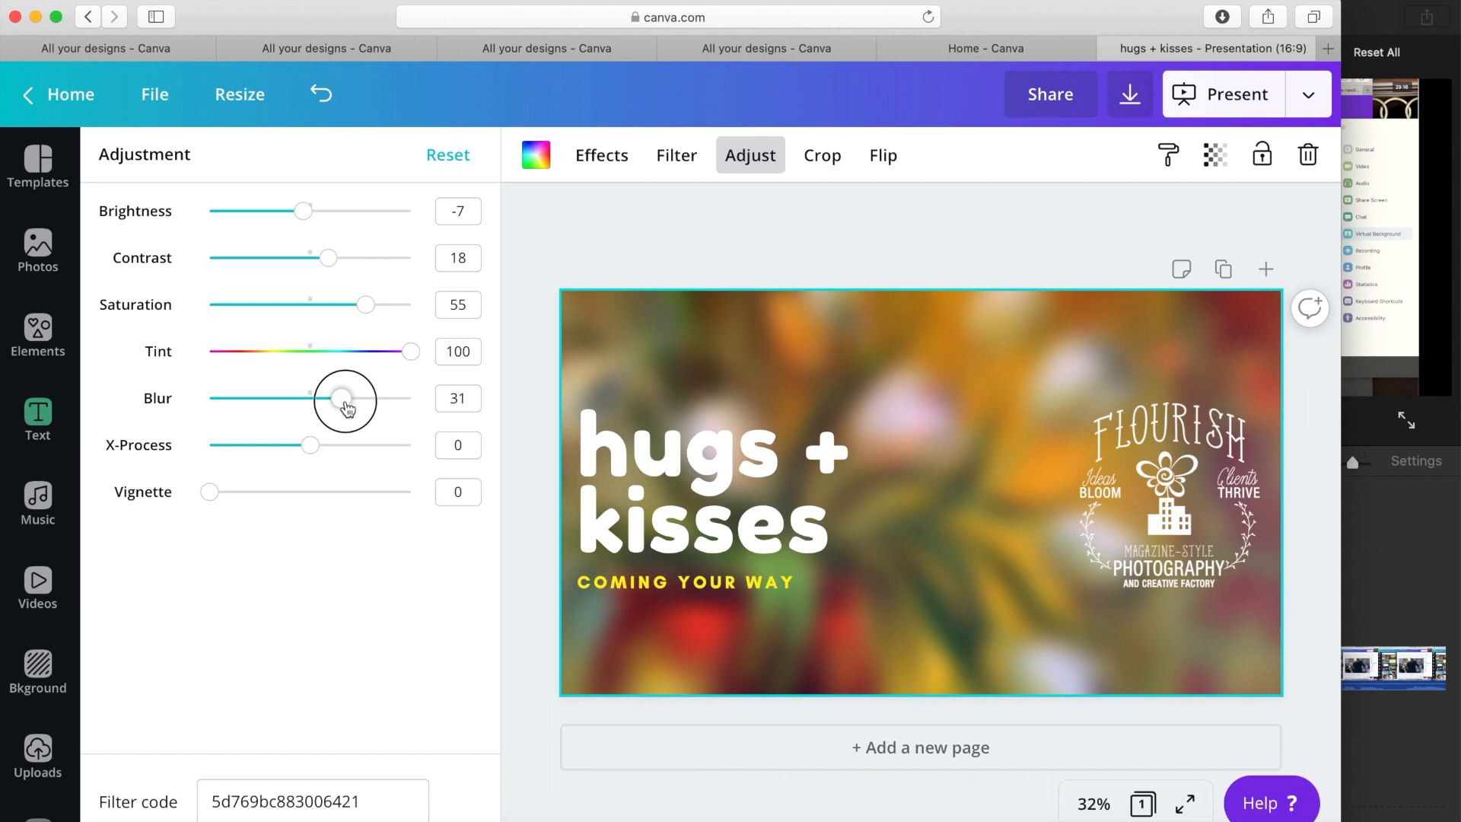
left_click_drag(347, 410, 325, 410)
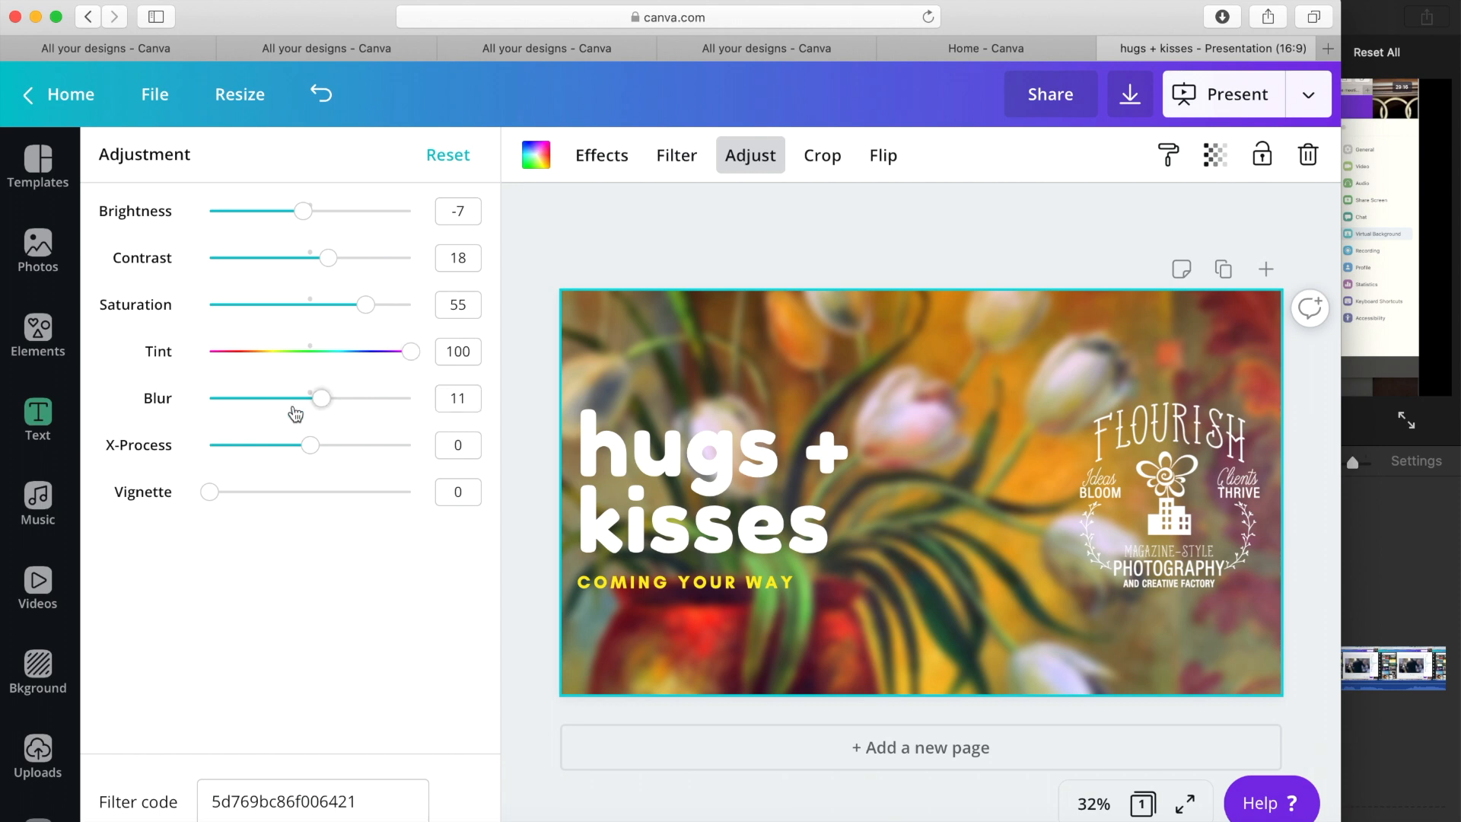
mouse_move(313, 445)
left_mouse_down()
mouse_move(257, 451)
mouse_move(346, 455)
mouse_move(207, 450)
mouse_move(351, 448)
mouse_move(309, 447)
left_mouse_up()
left_click_drag(211, 493, 245, 515)
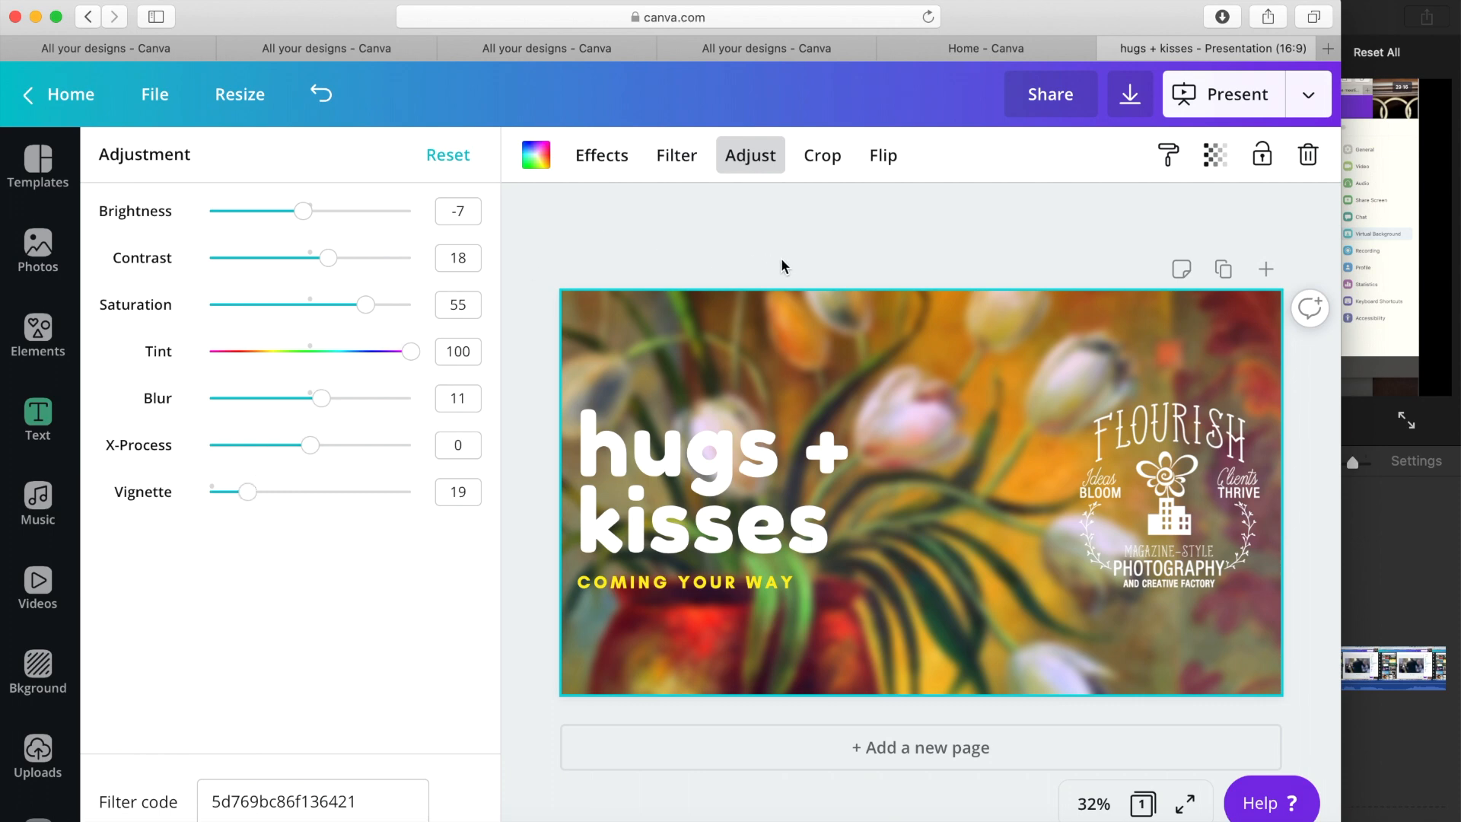
Shift the background painting slightly up and to the right within its crop frame, and check the available flip options
key("Escape")
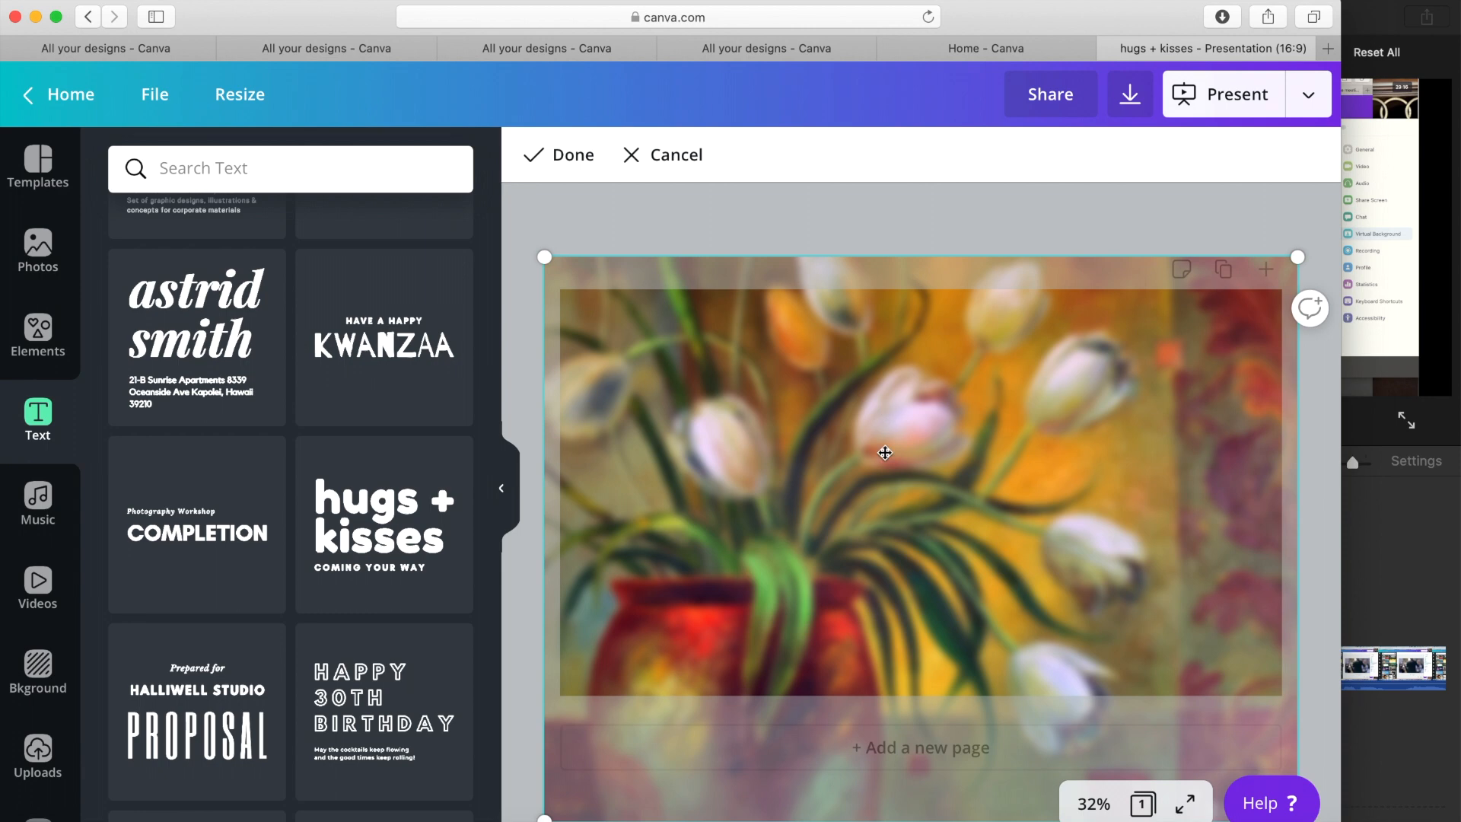
mouse_move(894, 391)
left_mouse_down()
mouse_move(898, 367)
mouse_move(899, 383)
left_mouse_up()
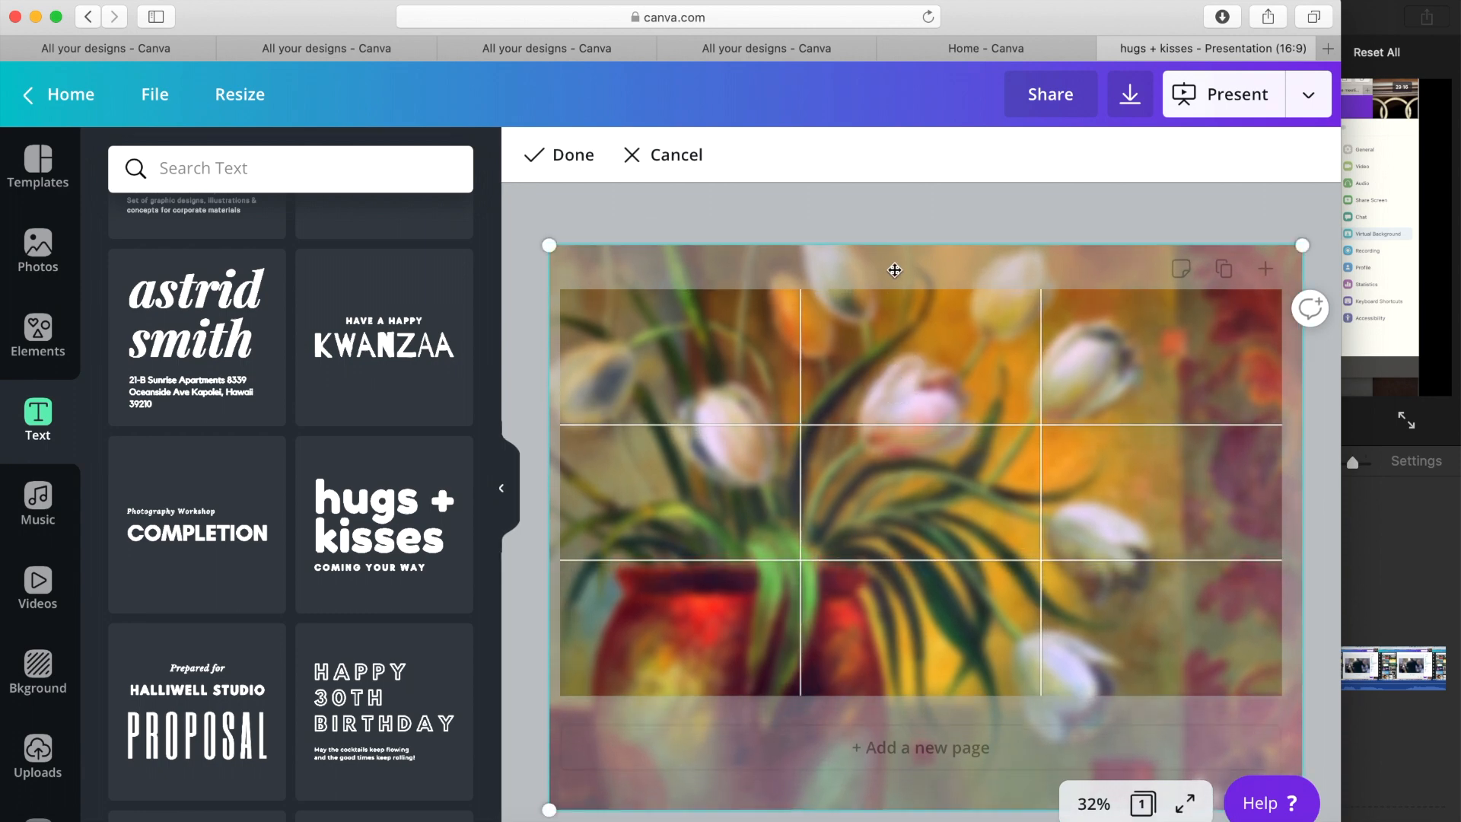
left_click(573, 156)
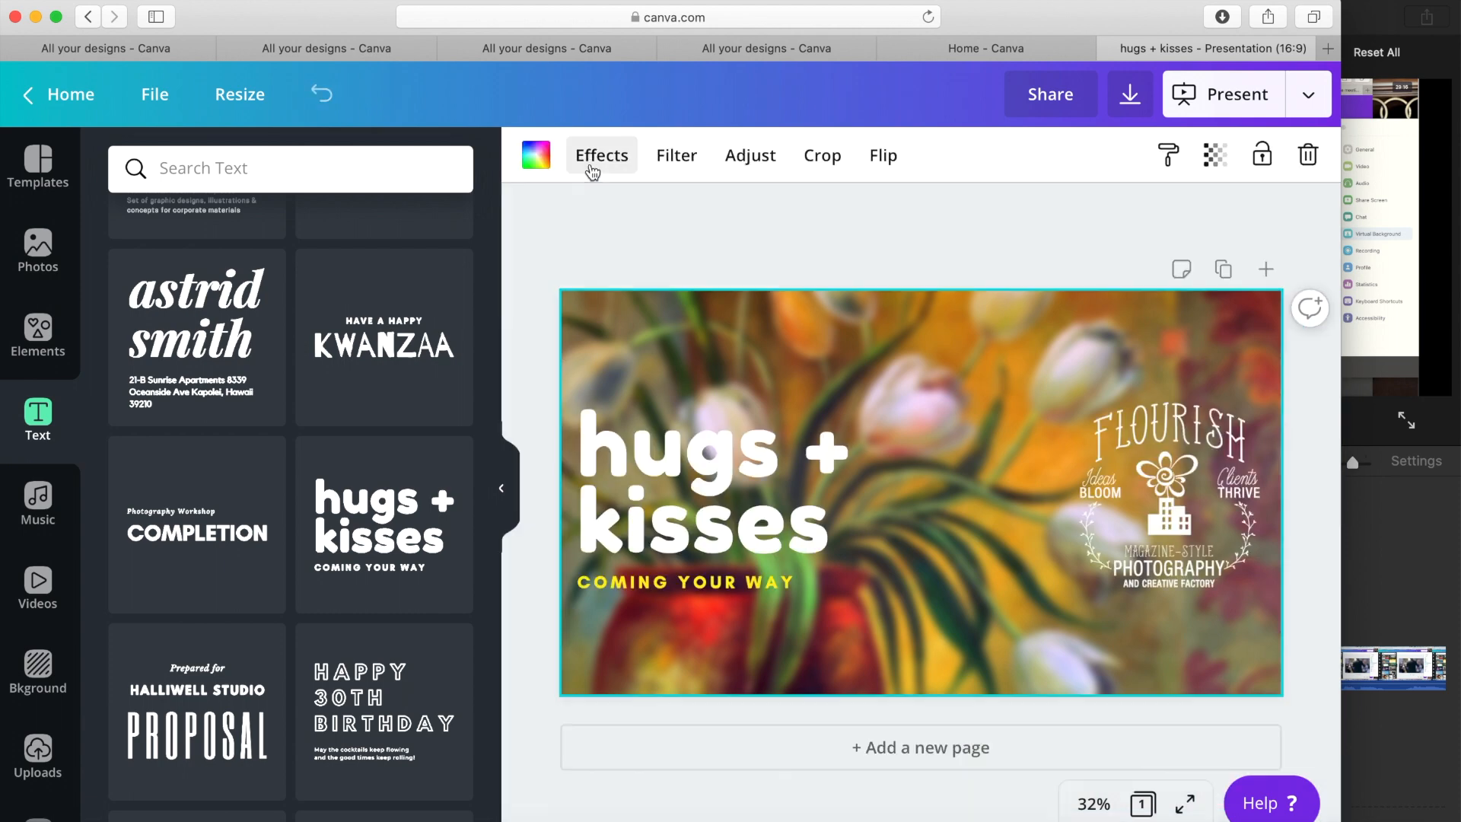
left_click(894, 160)
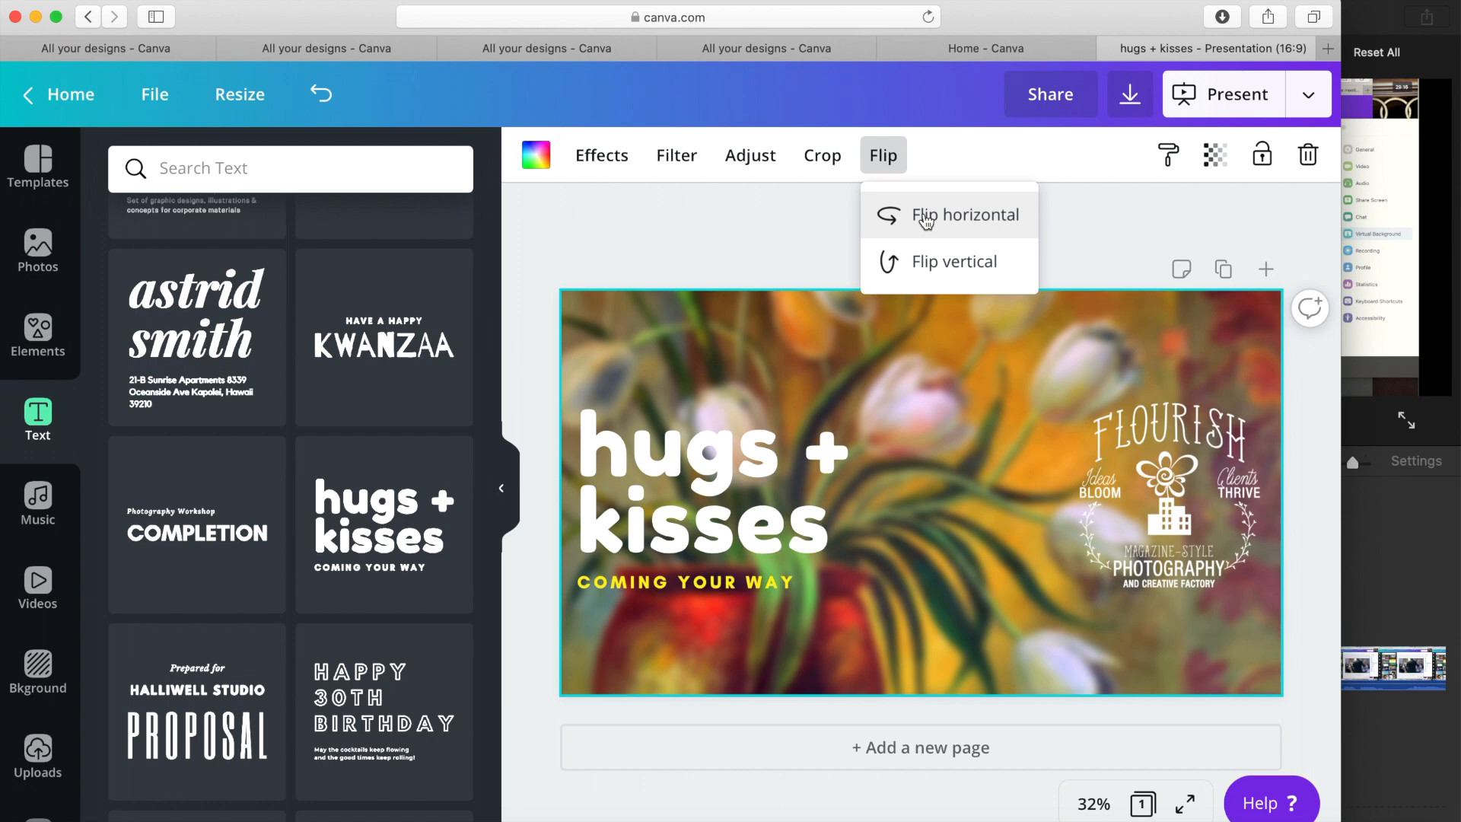
left_click(769, 252)
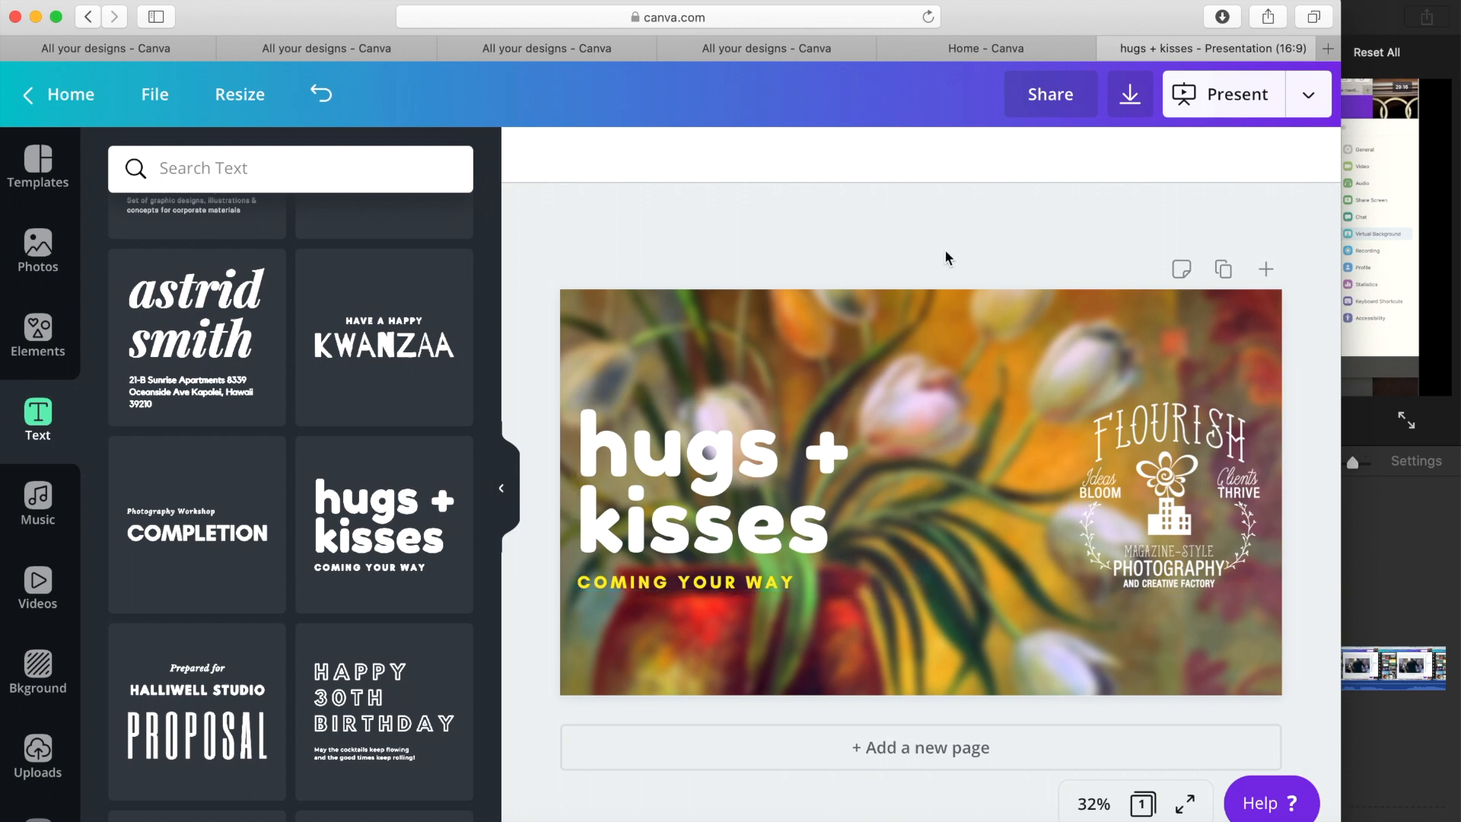
Download the finished "hugs + kisses" design as a PNG image
left_click(1130, 98)
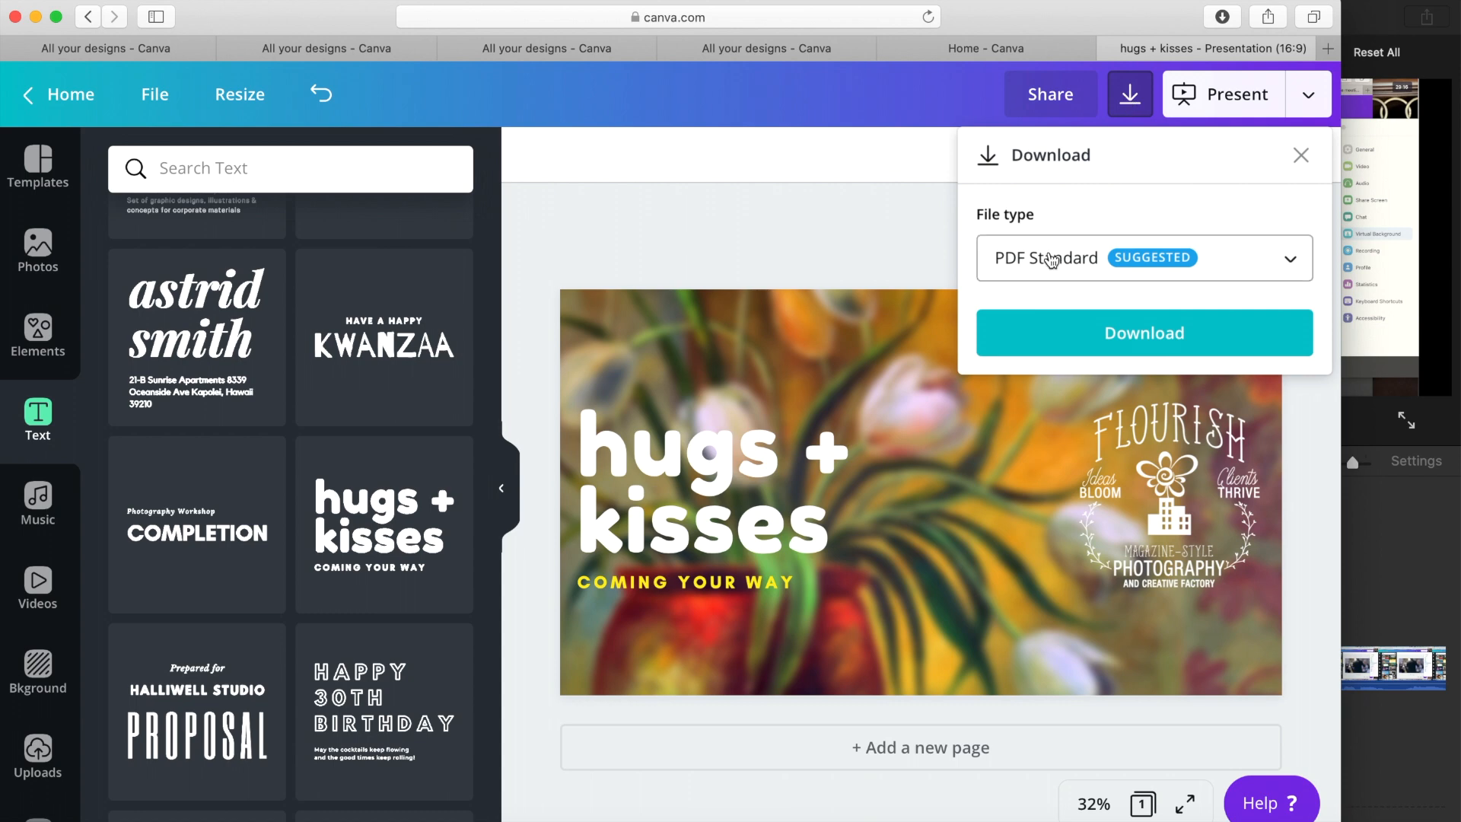
left_click(1051, 261)
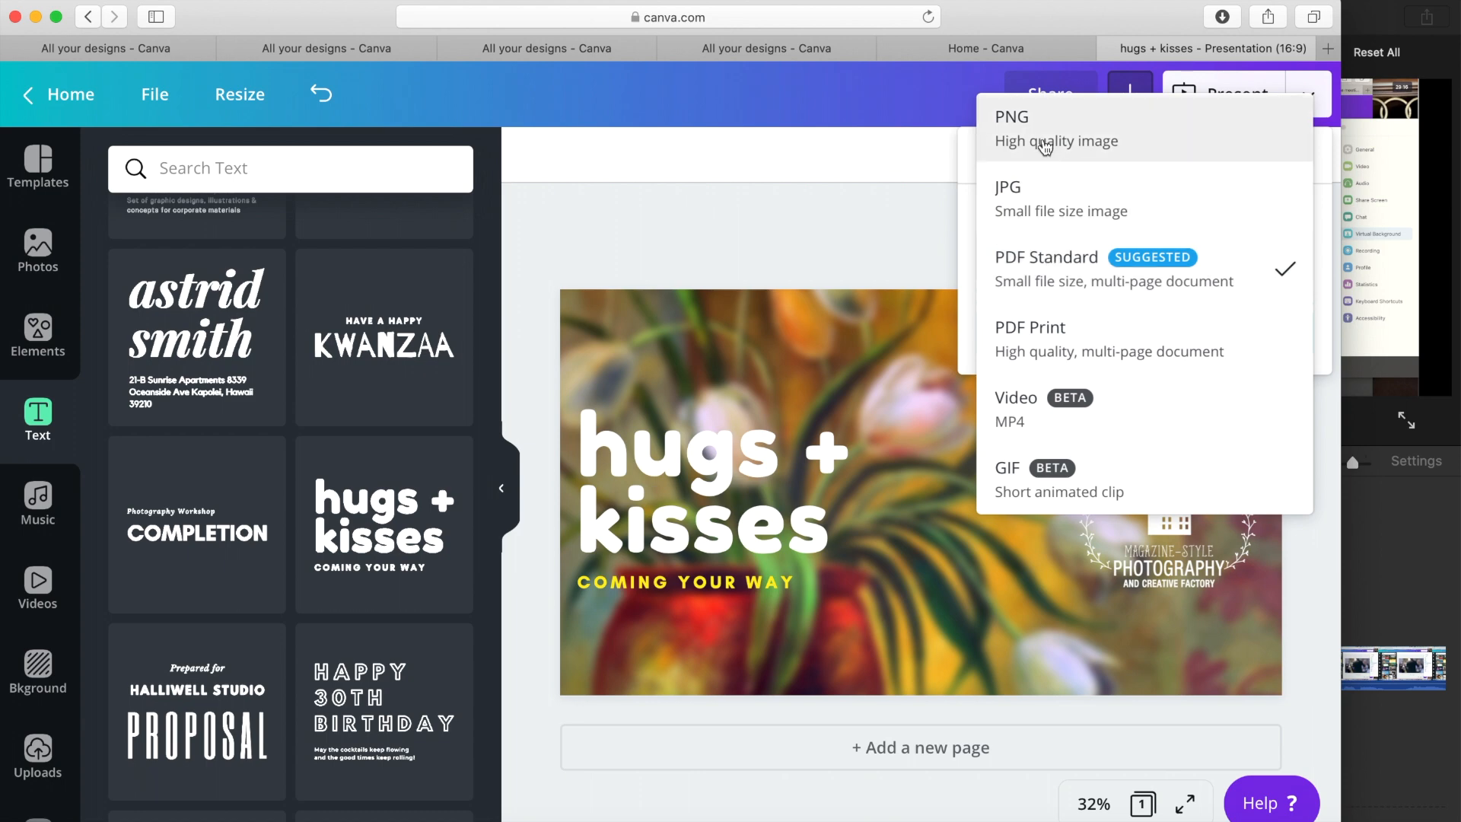
left_click(1046, 147)
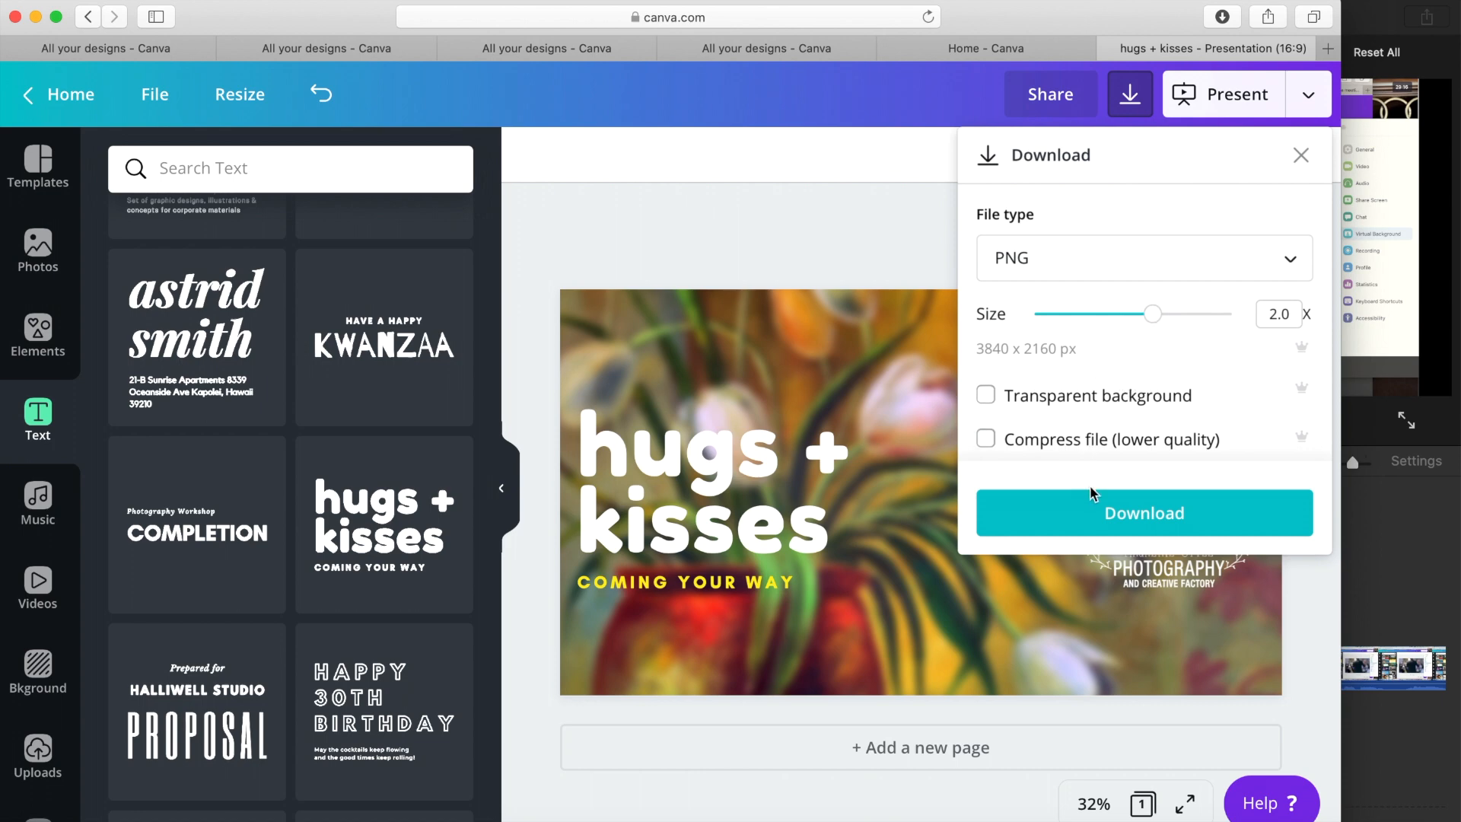
left_click(1094, 516)
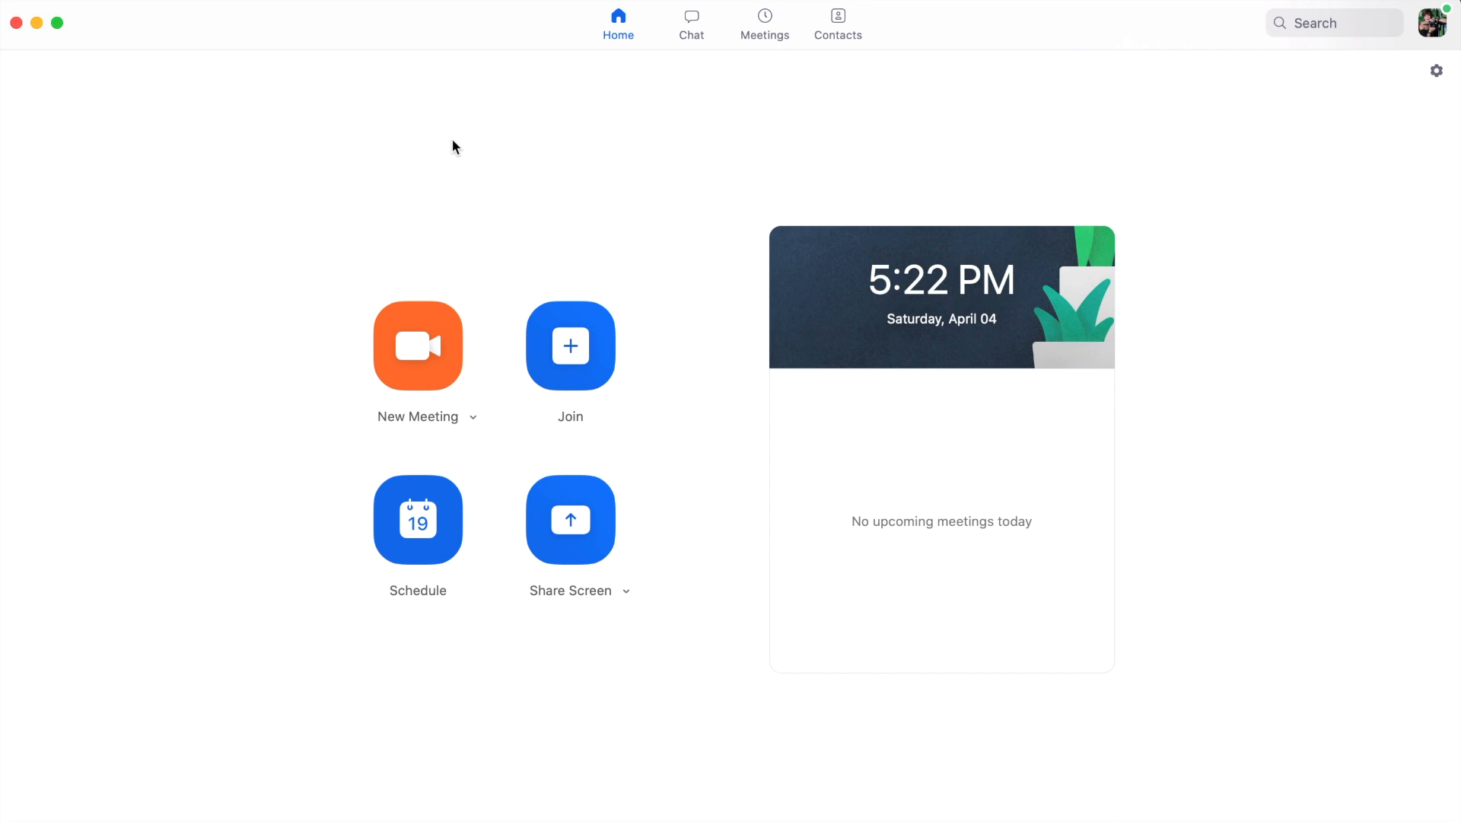
Switch to Zoom and open the Virtual Background page of its settings
left_click(73, 1)
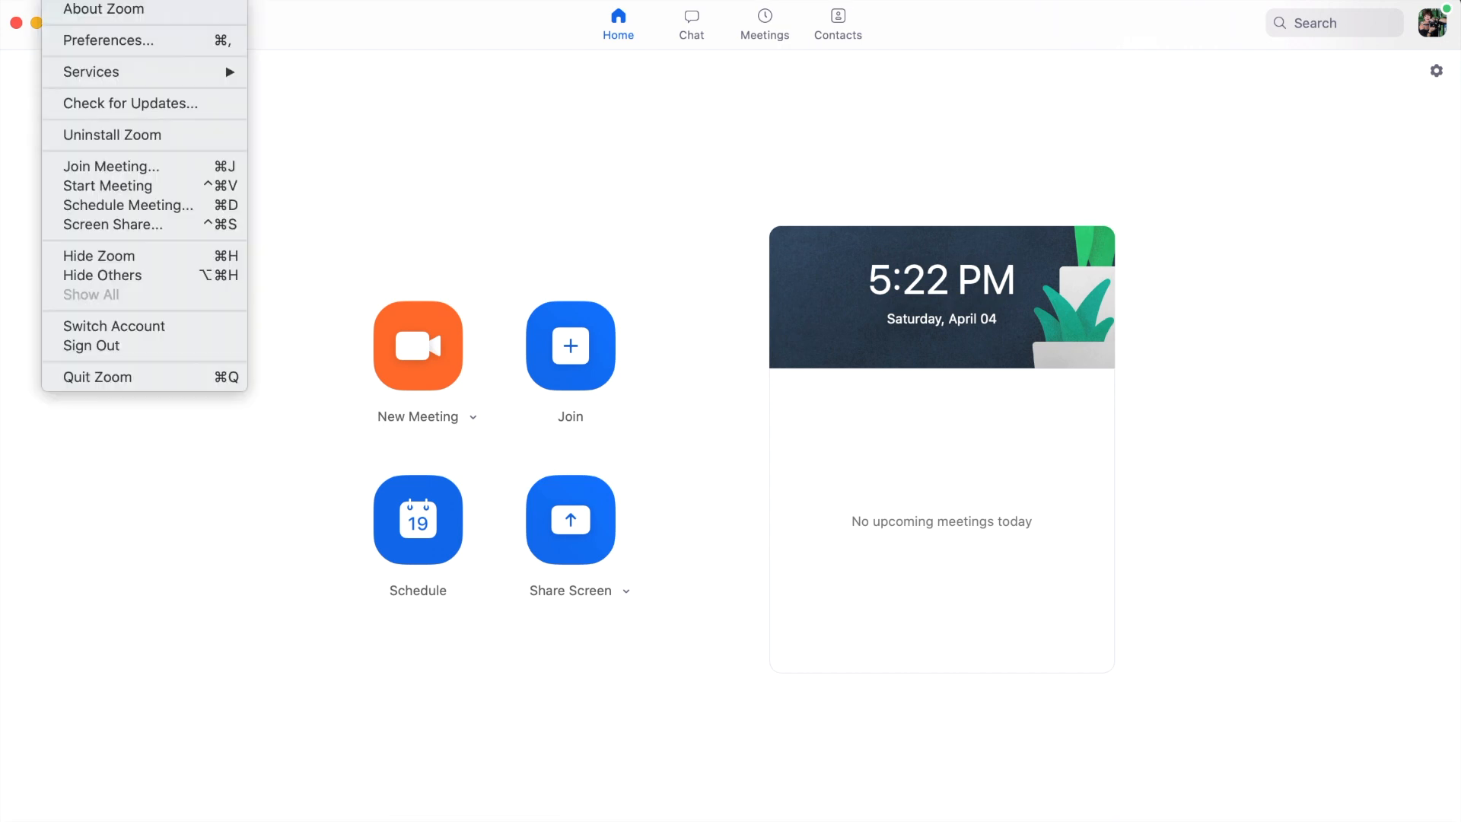
left_click(95, 42)
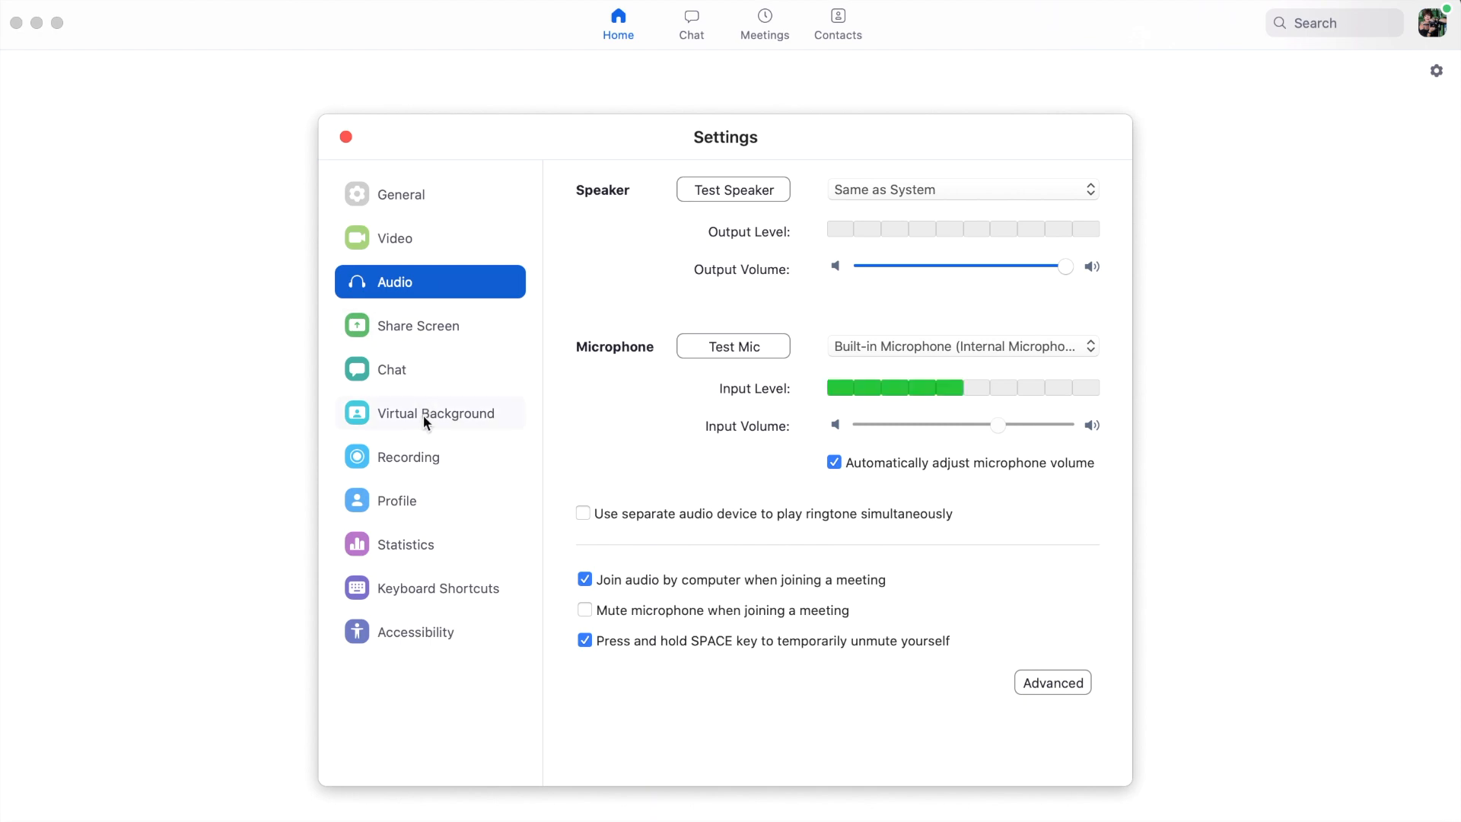
left_click(424, 414)
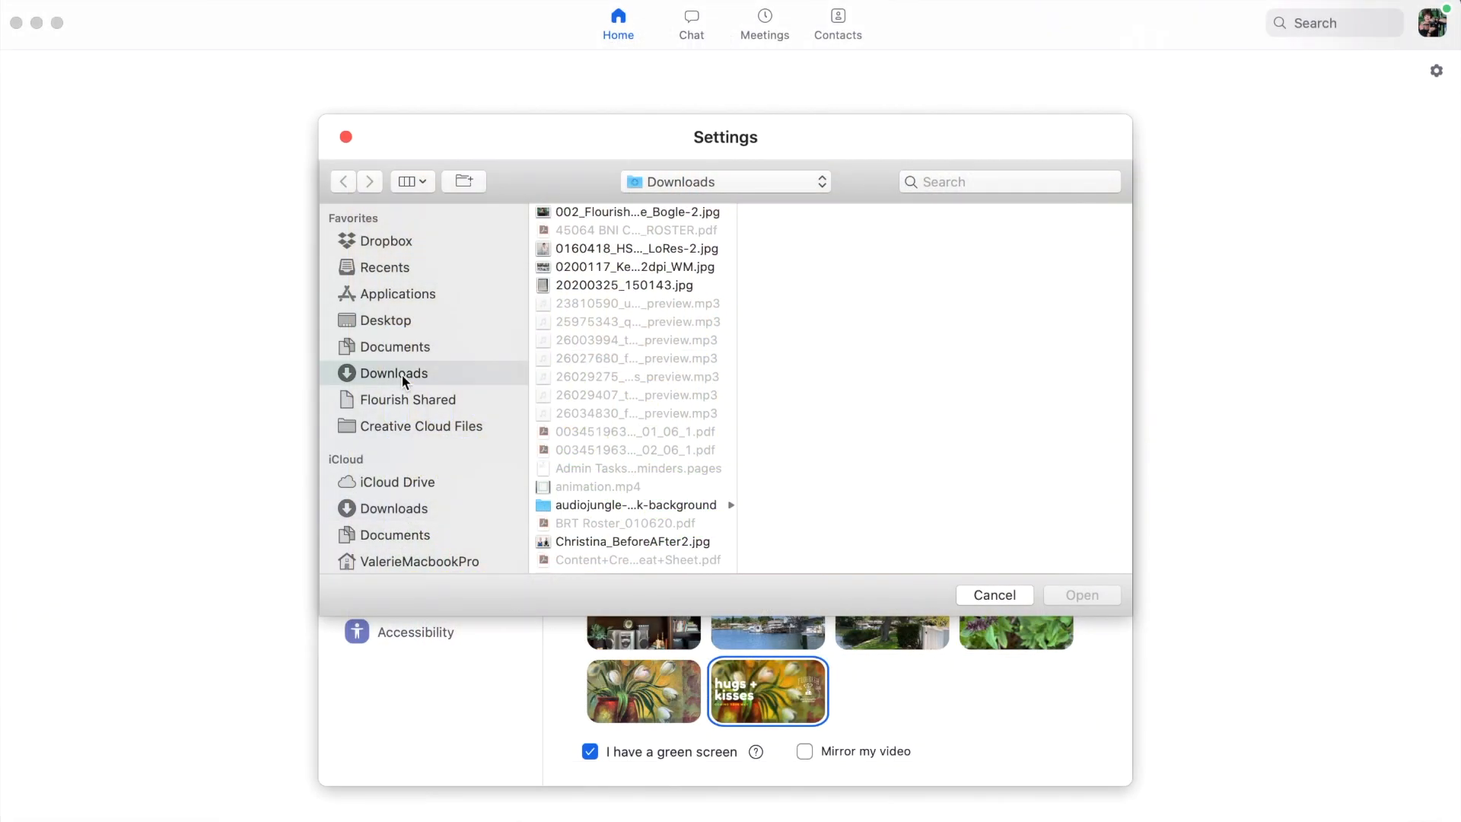
Browse the Downloads folder for a PNG image to use as a virtual background
scroll(593, 466, "down", 15)
scroll(593, 466, "up", 10)
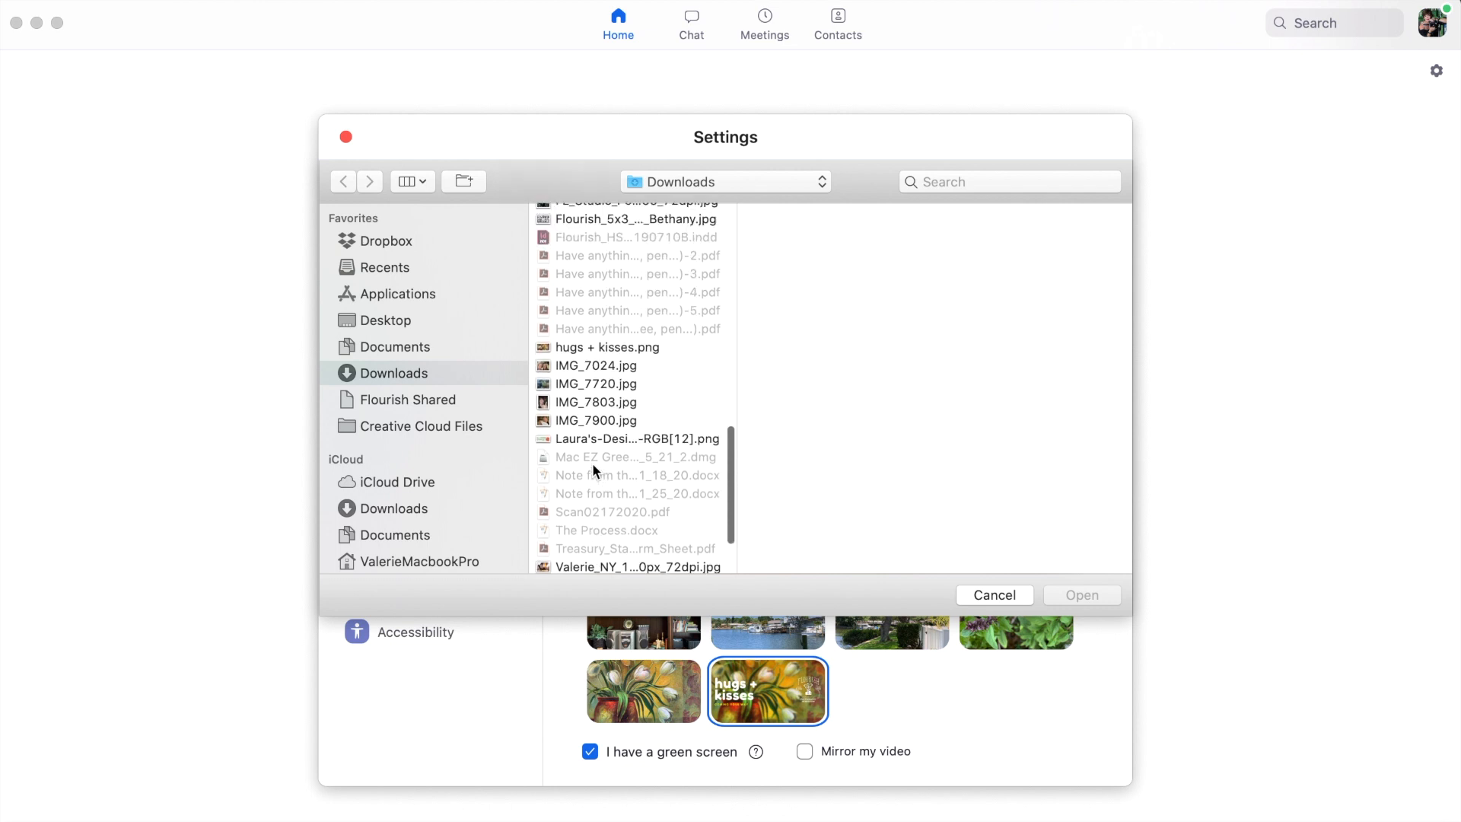
scroll(593, 466, "down", 3)
scroll(593, 466, "up", 10)
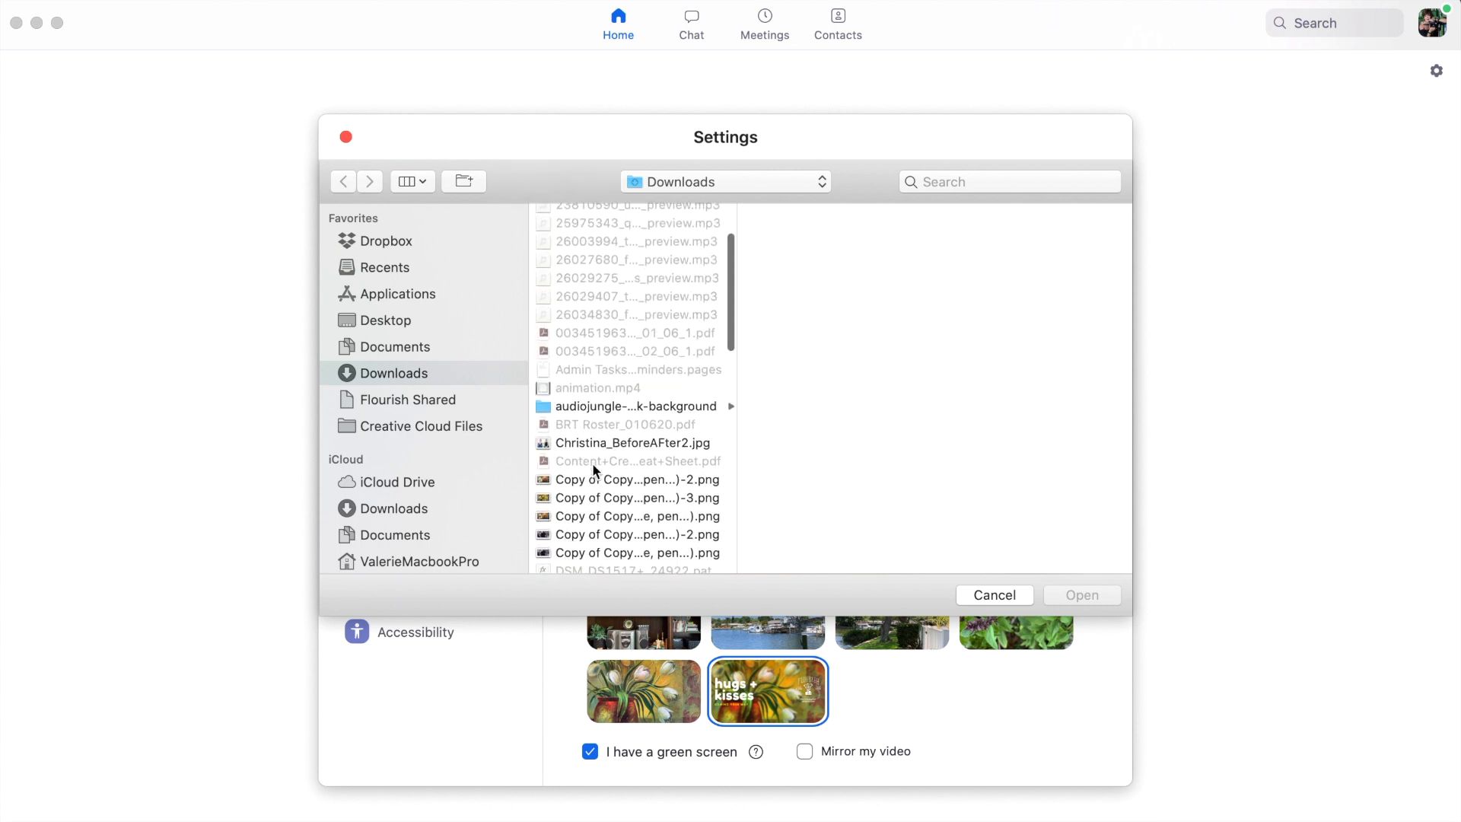
left_click(608, 495)
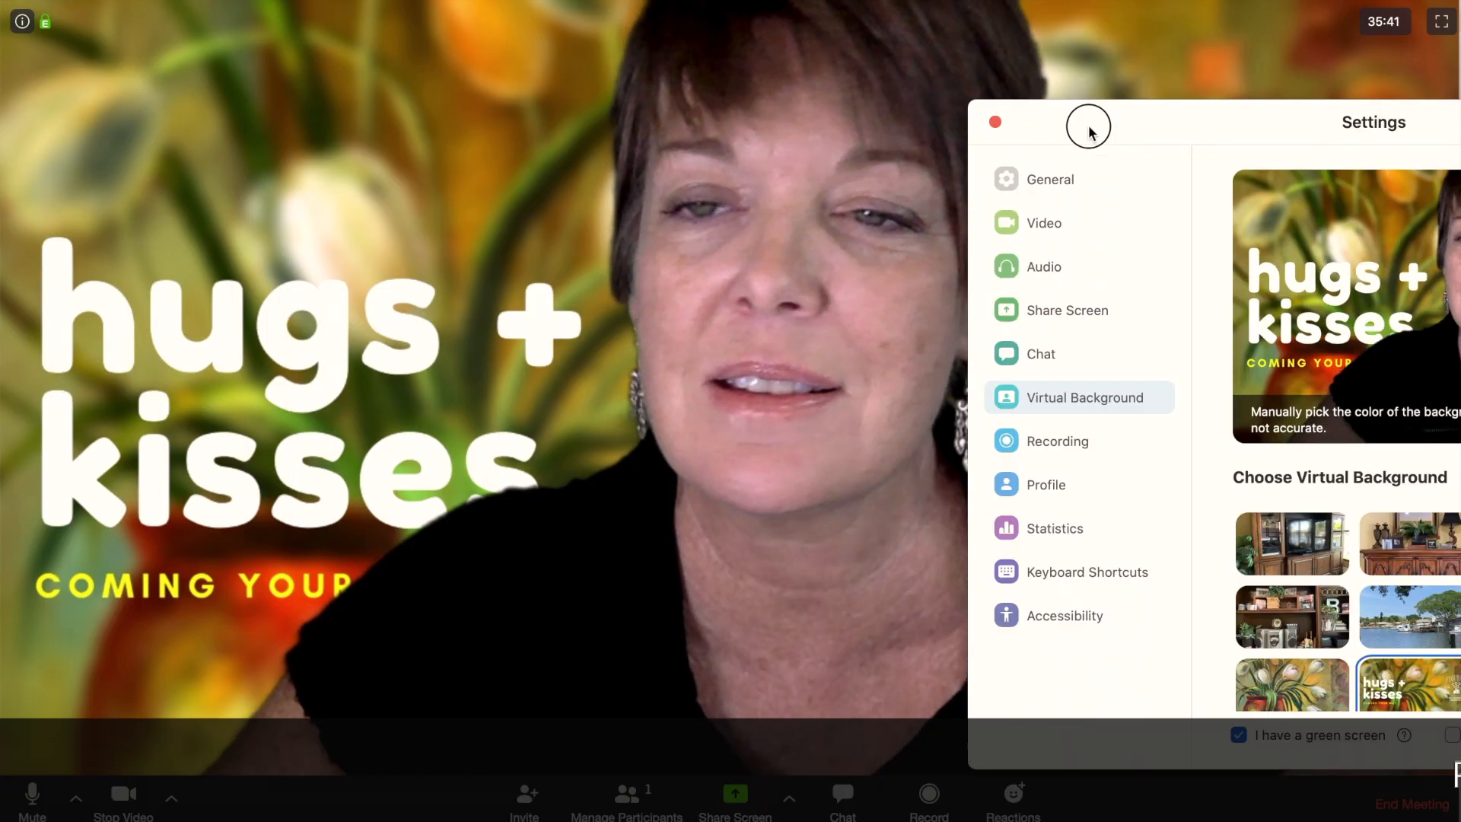
Move the Settings window aside to uncover the virtual background in the meeting, and close it
left_click_drag(1088, 129, 1314, 130)
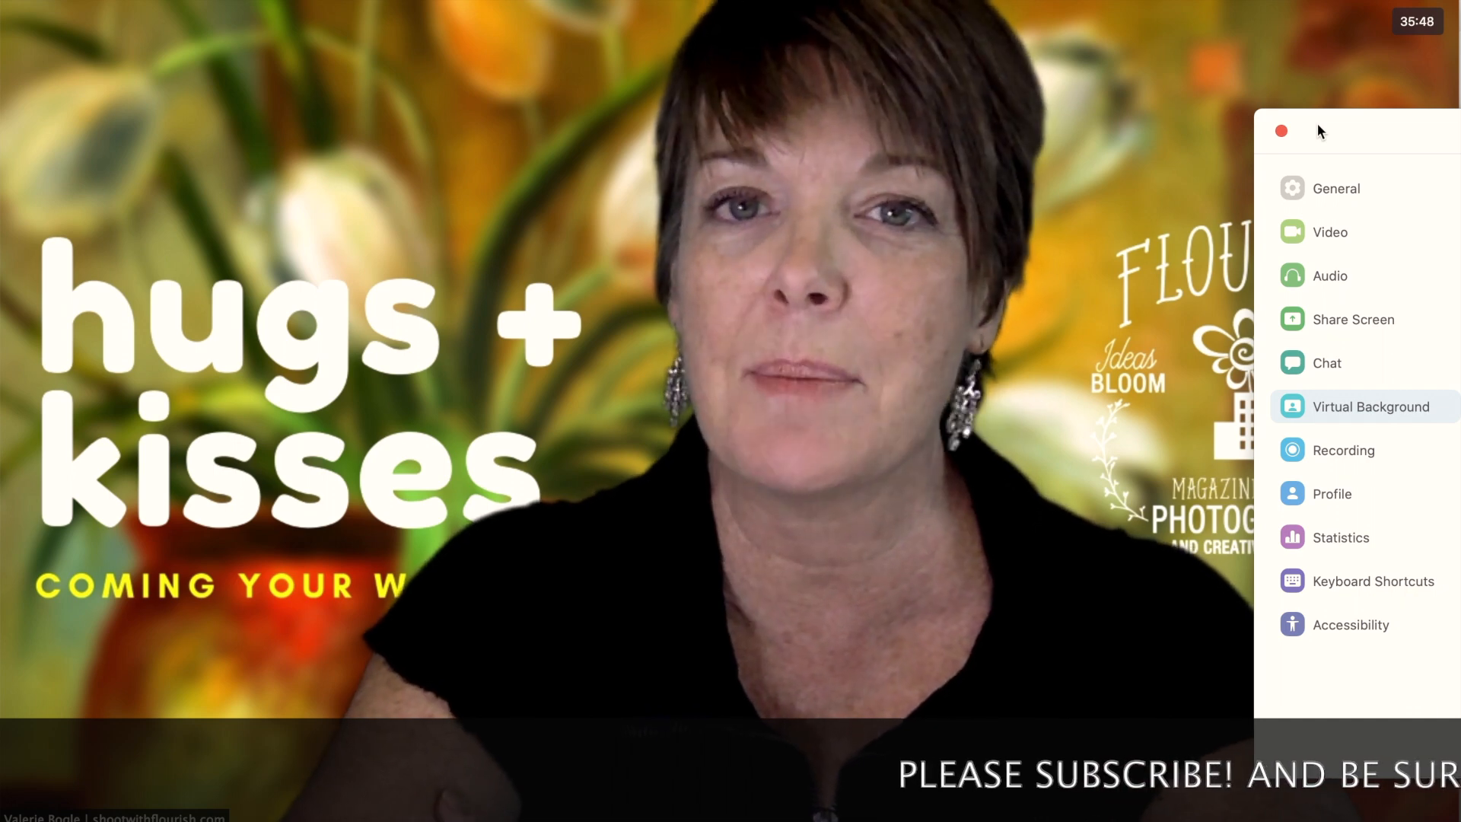
left_click(1317, 126)
left_click(1281, 131)
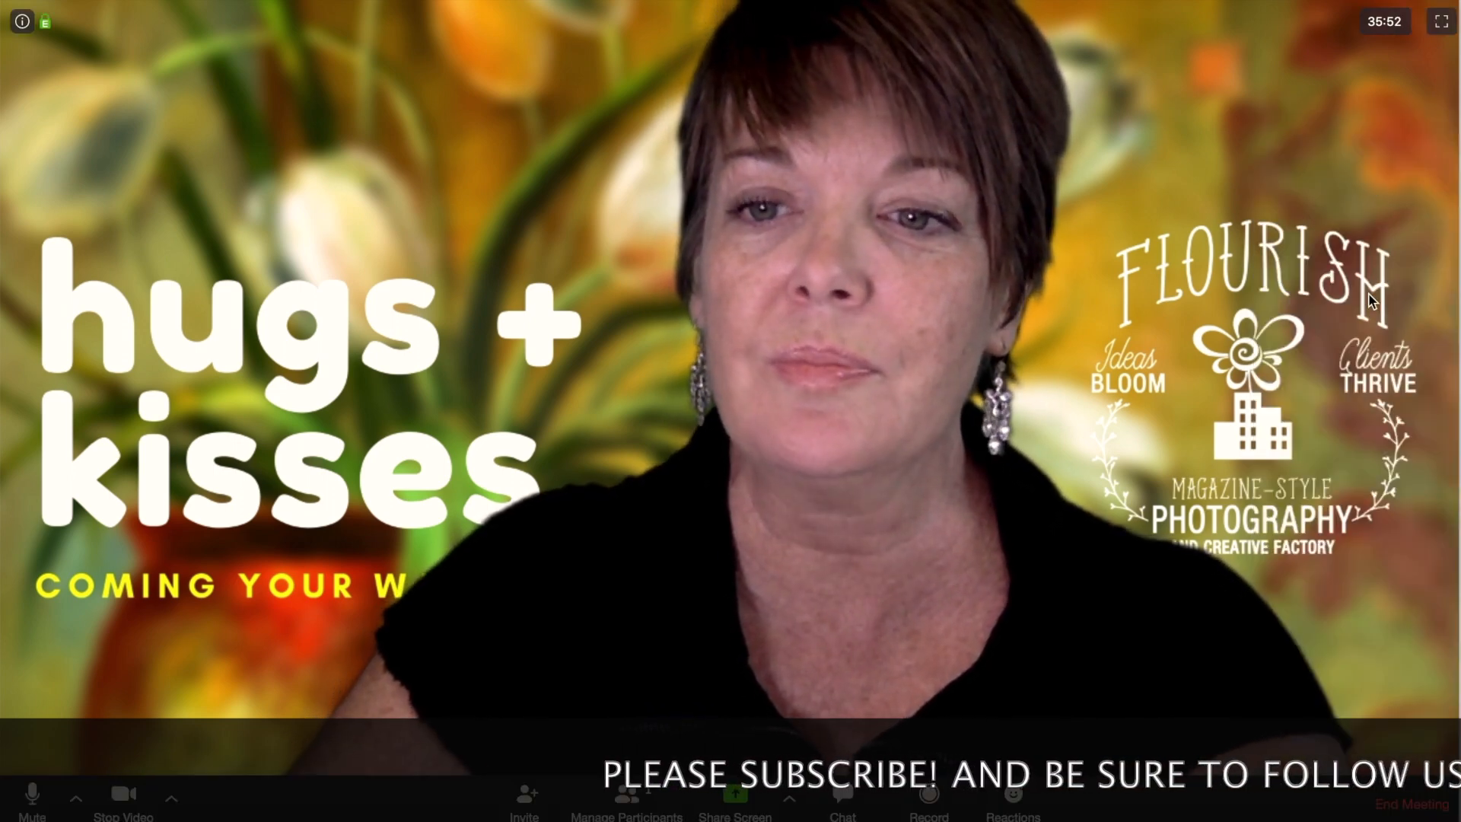